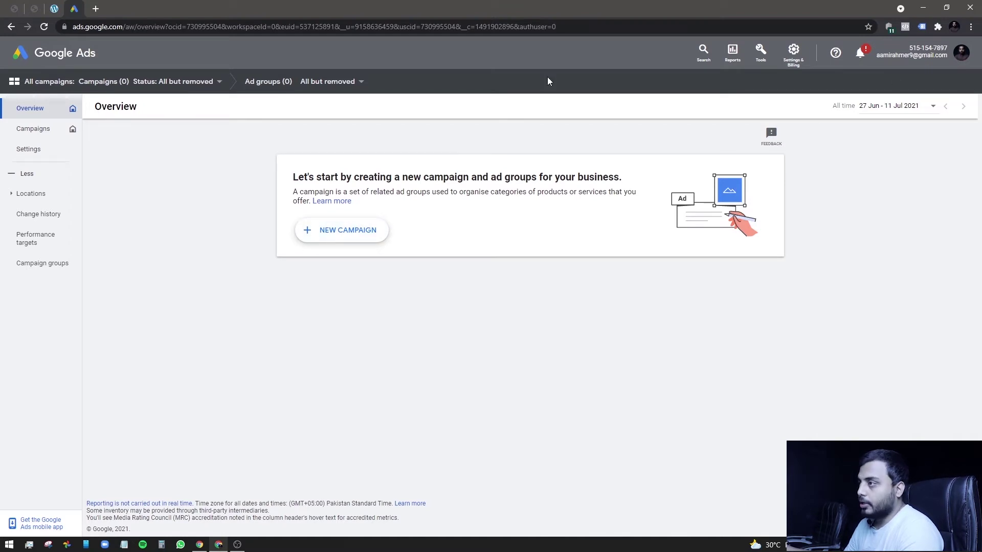
# Start a new campaign with the Website traffic goal and the Search campaign type.
pyautogui.click(371, 240)
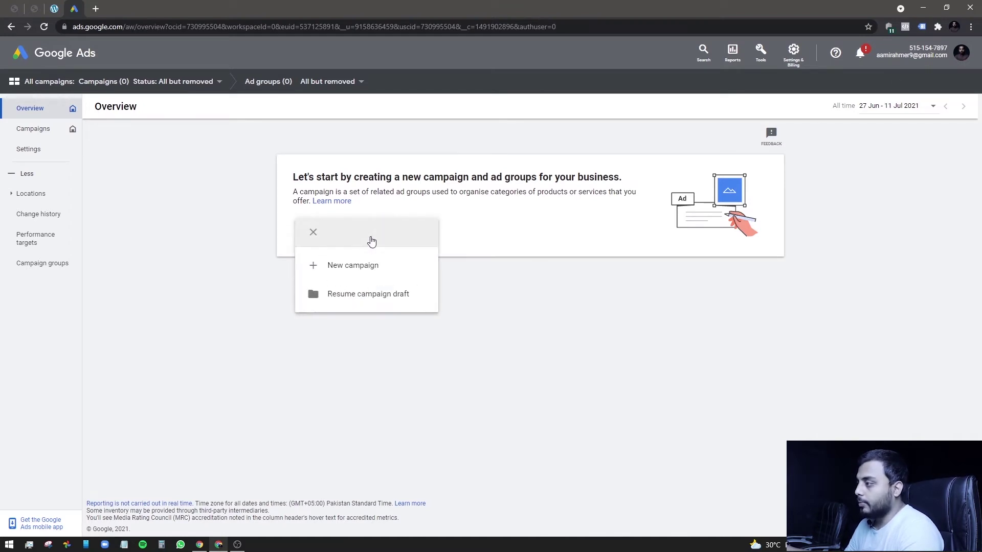
pyautogui.click(366, 265)
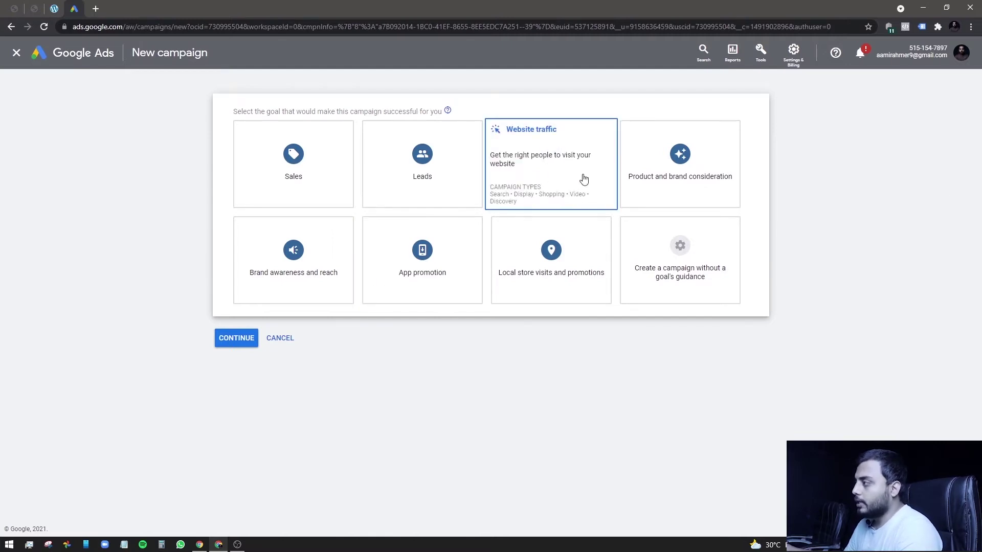
pyautogui.click(499, 177)
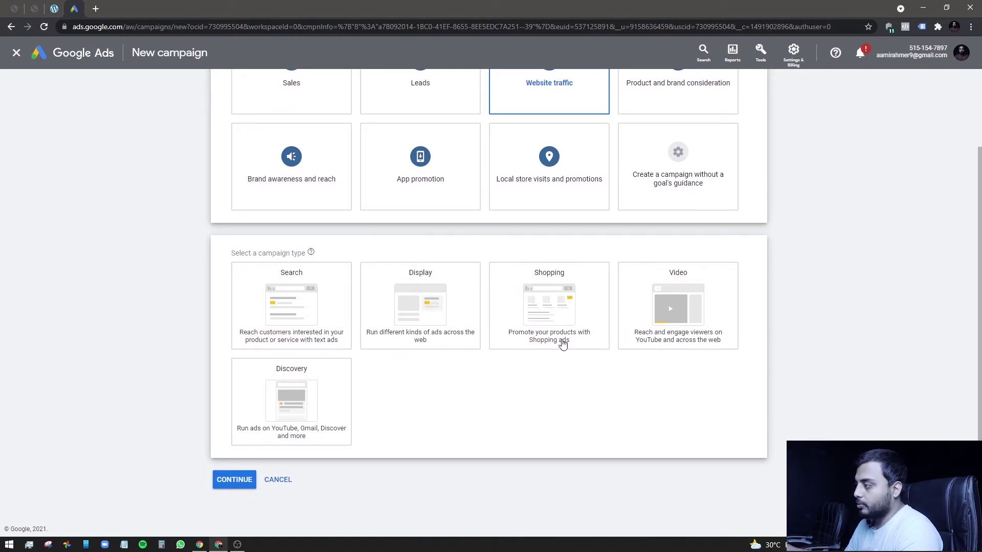
pyautogui.scroll(2, 499, 391)
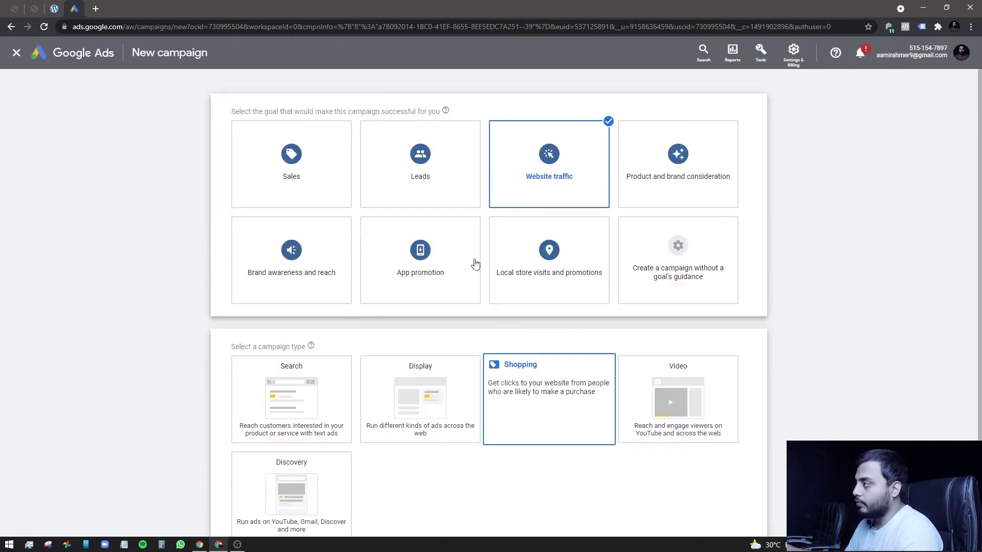
pyautogui.scroll(-2, 476, 297)
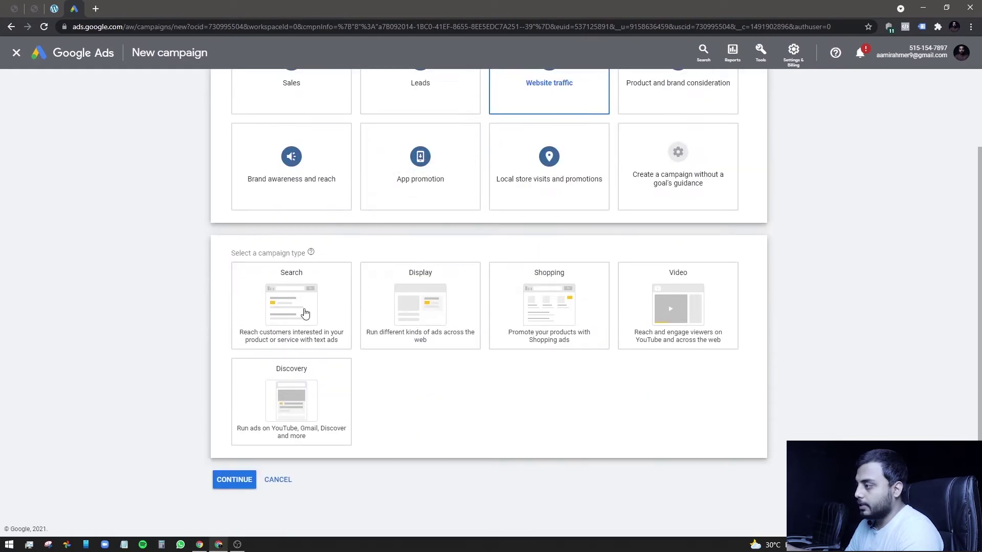
pyautogui.click(281, 305)
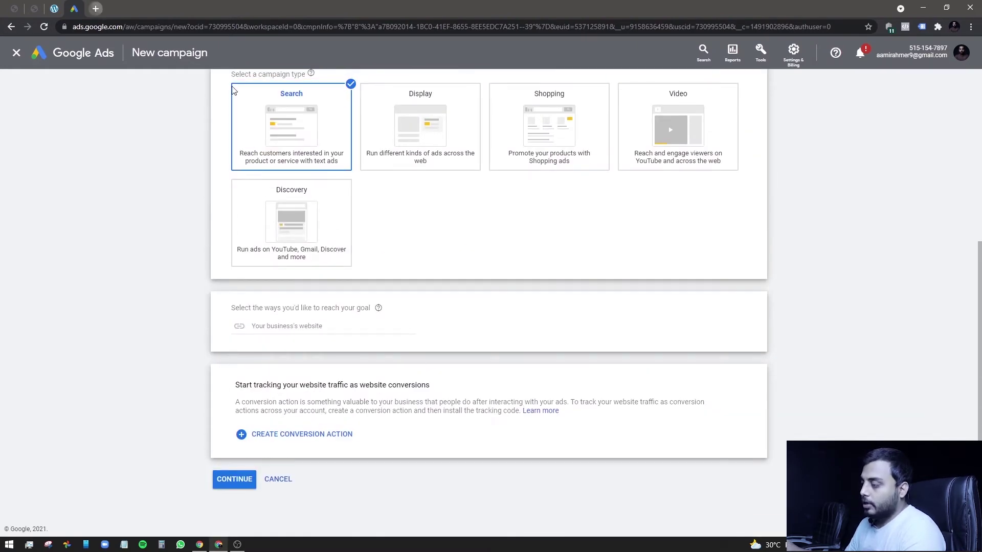
# Open doersempiremedia.com in a new browser tab and copy its address.
pyautogui.hotkey('ctrl', 't')
pyautogui.write('doersempiremedia.com')
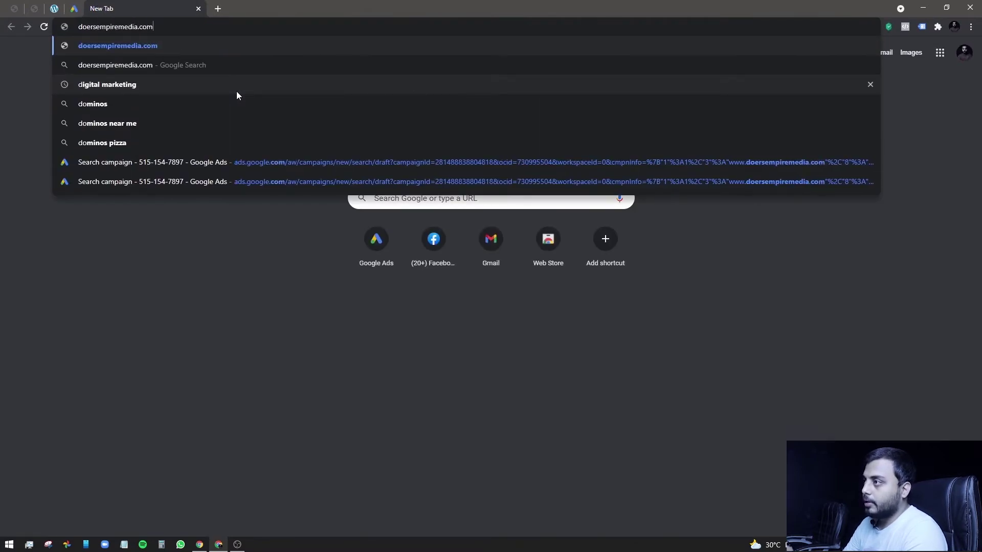
pyautogui.press('Return')
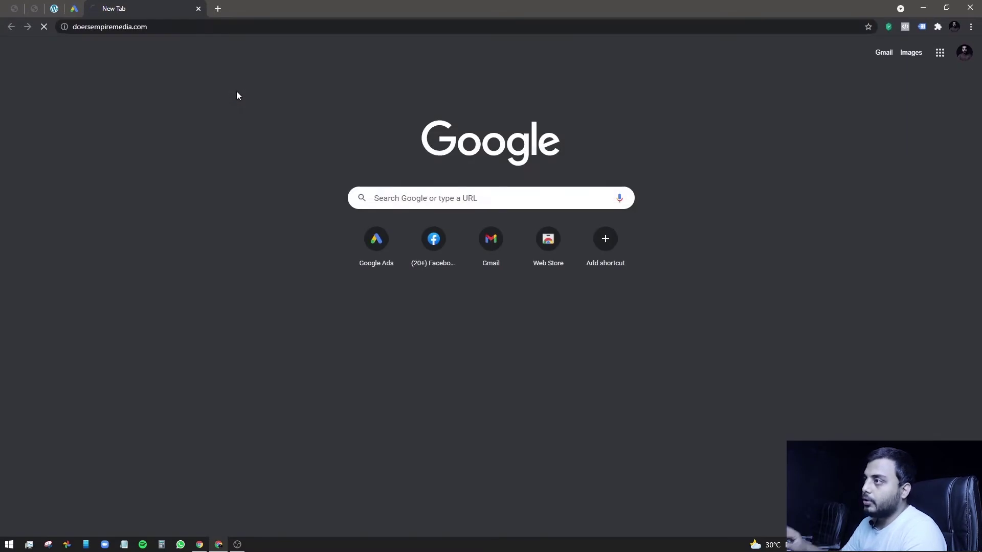
pyautogui.click(170, 28)
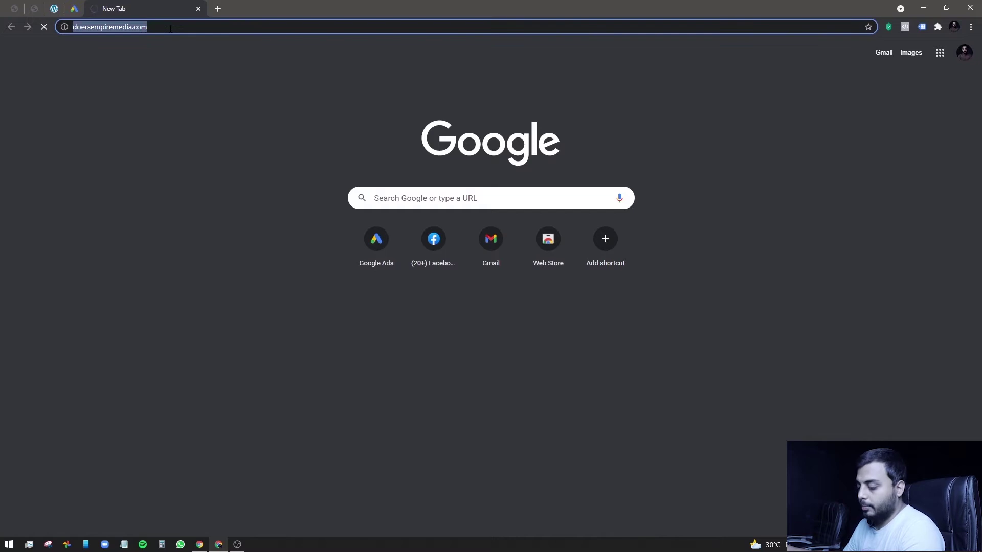
pyautogui.click(157, 28)
pyautogui.hotkey('ctrl', 'c')
# Fill in the business's website for the Google Ads campaign with the copied doersempiremedia.com address.
pyautogui.click(74, 8)
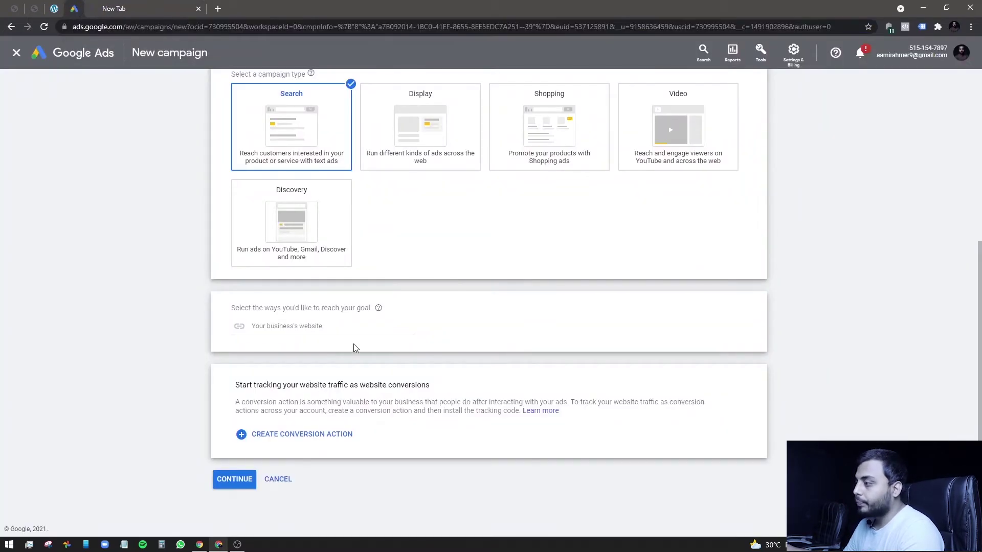
pyautogui.click(312, 325)
pyautogui.hotkey('ctrl', 'v')
pyautogui.click(117, 317)
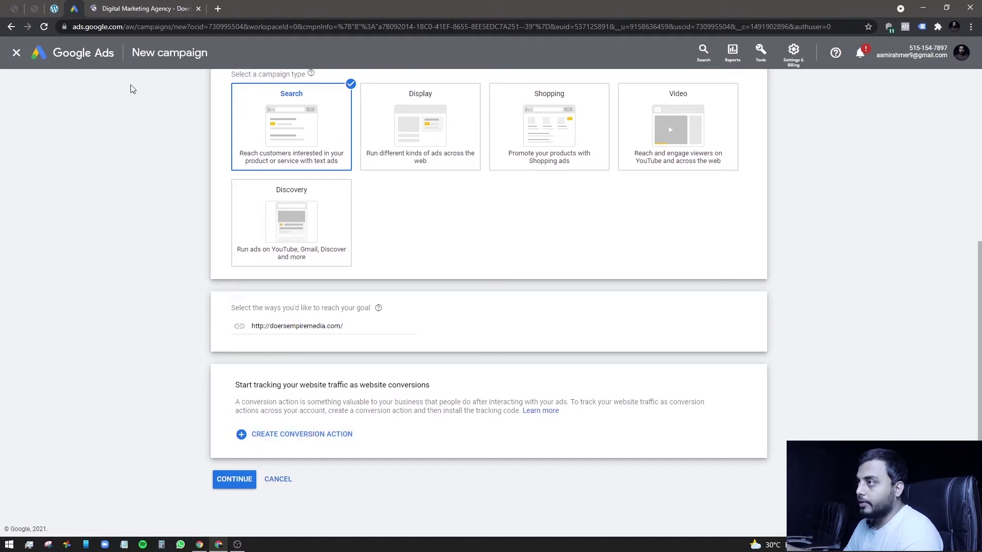
# Continue to the campaign settings, starting a new campaign instead of resuming the saved draft.
pyautogui.click(144, 9)
pyautogui.click(75, 8)
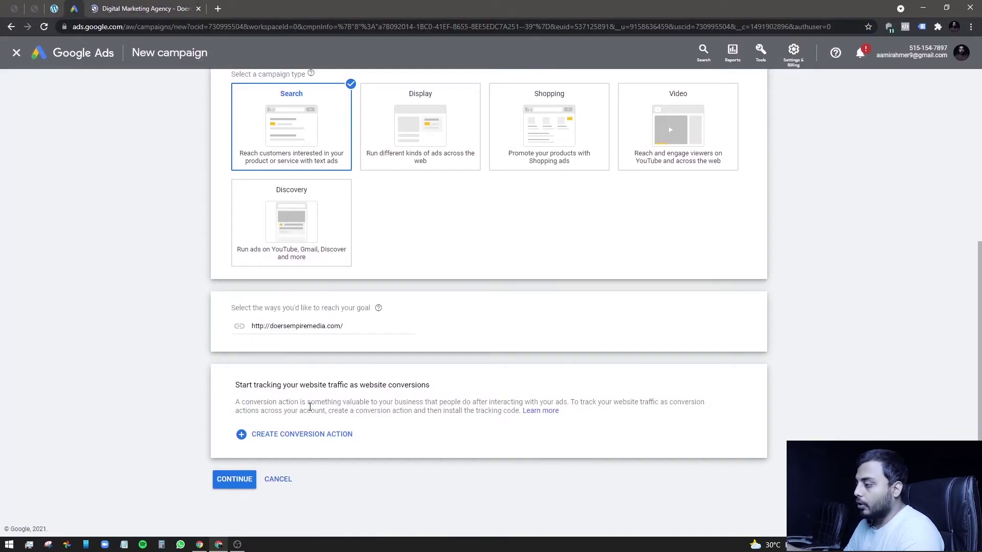
pyautogui.click(244, 484)
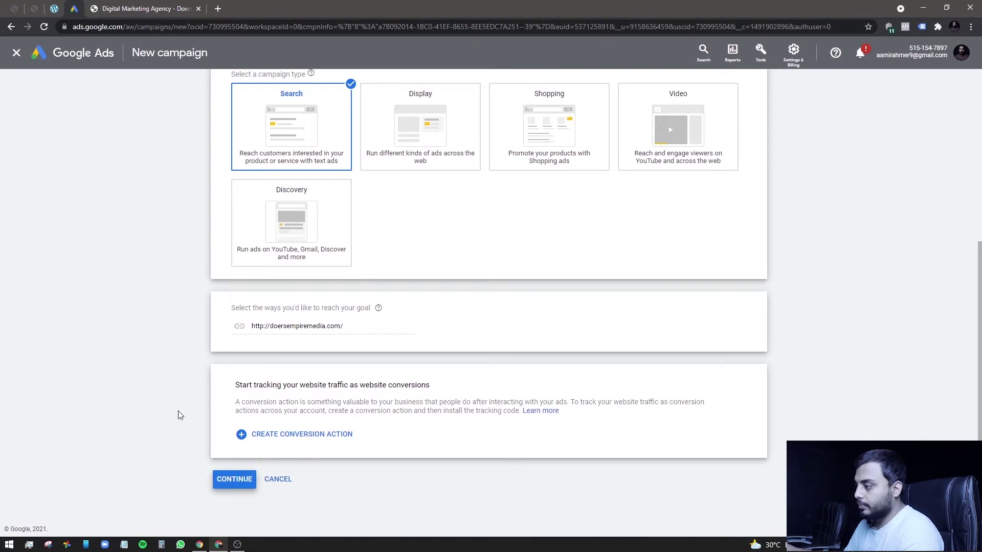
pyautogui.click(238, 480)
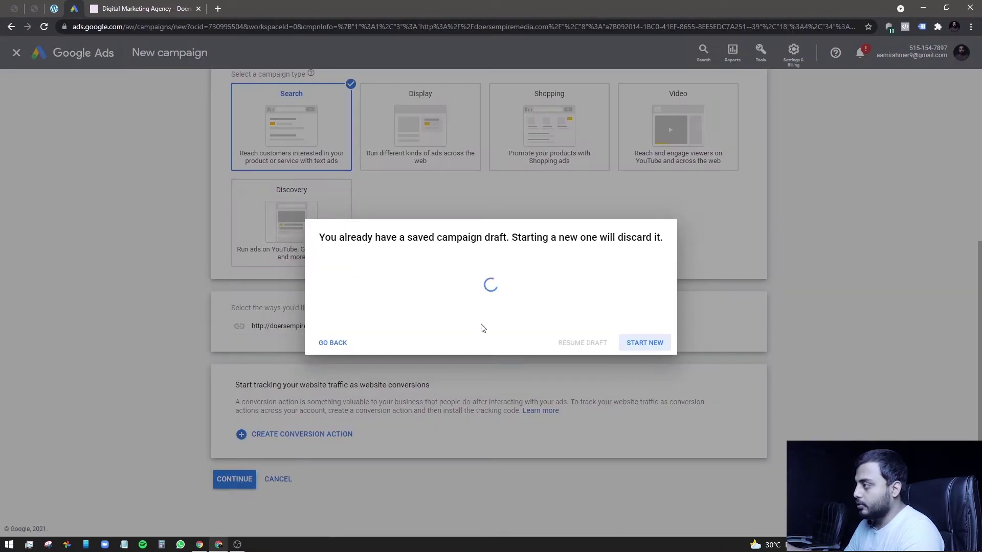
pyautogui.click(645, 337)
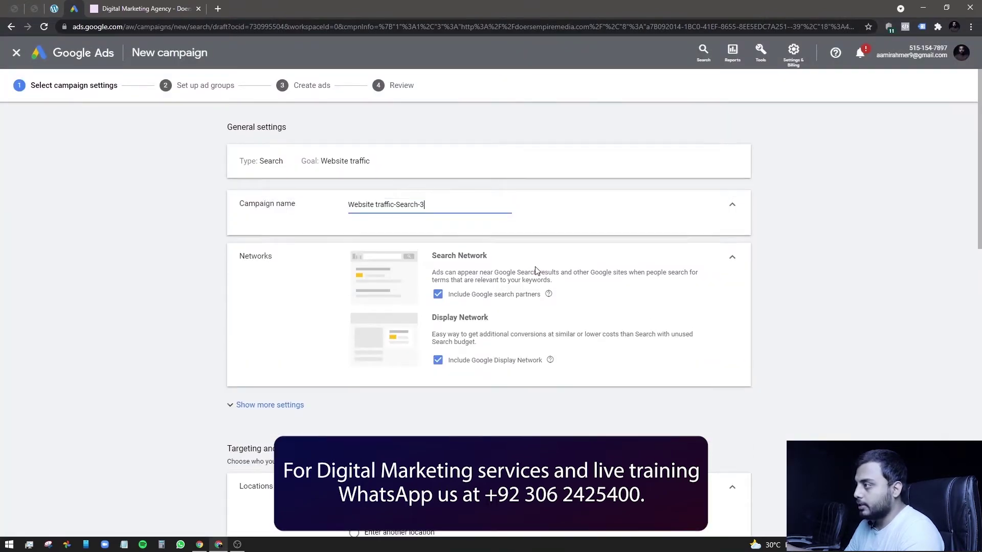
# Rename the campaign as "Demo Campaign for Video" and collapse the campaign name section.
pyautogui.tripleClick(417, 204)
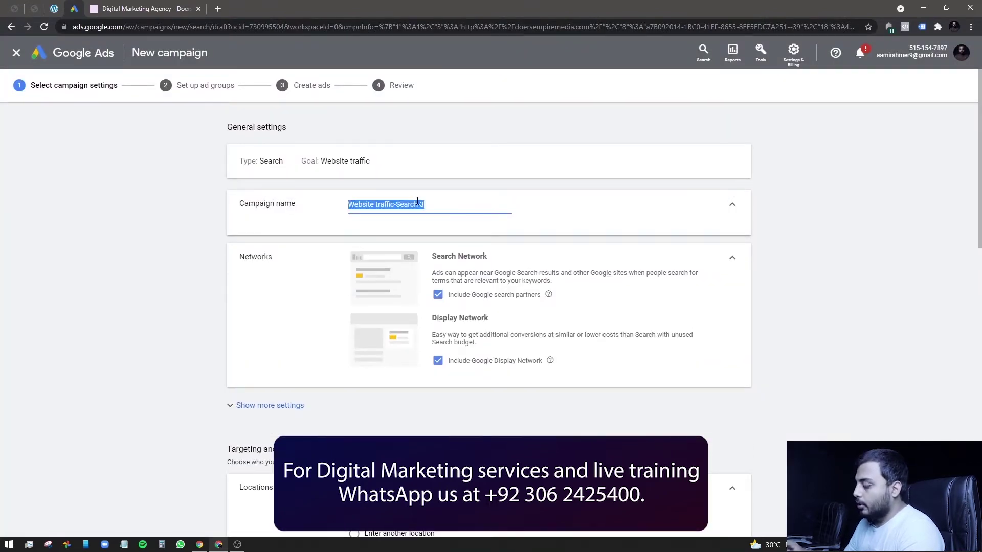
pyautogui.press('BackSpace')
pyautogui.click(119, 199)
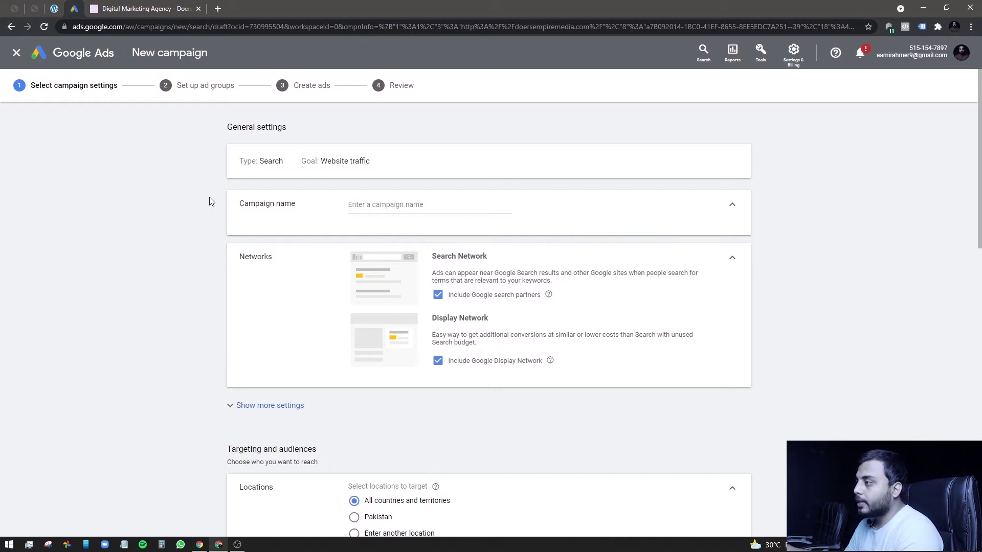
pyautogui.click(418, 204)
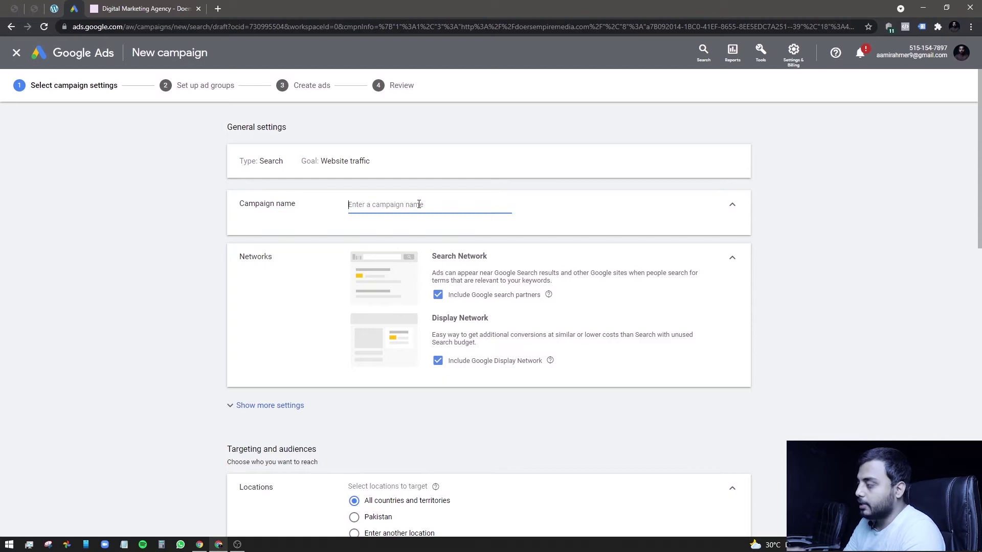
pyautogui.write('D')
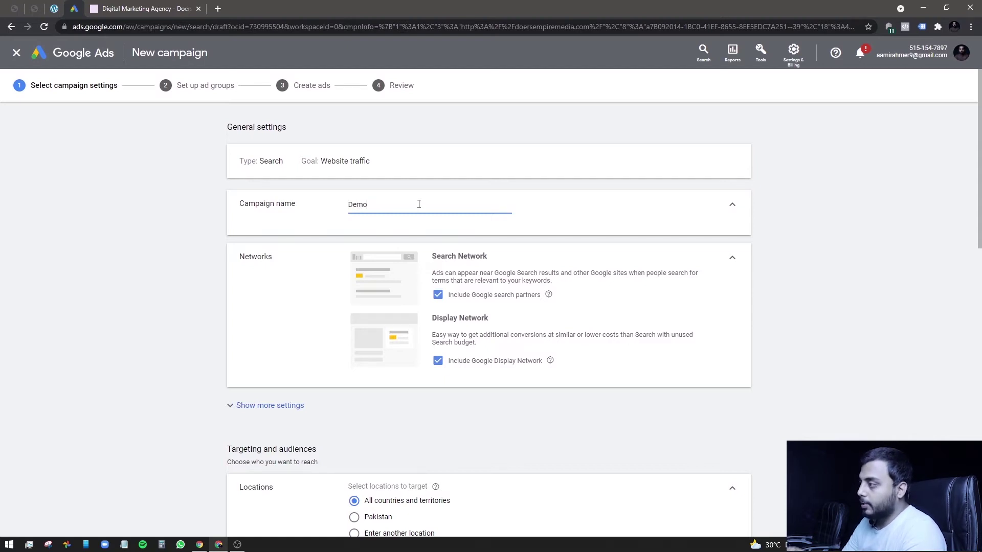
pyautogui.write('emo')
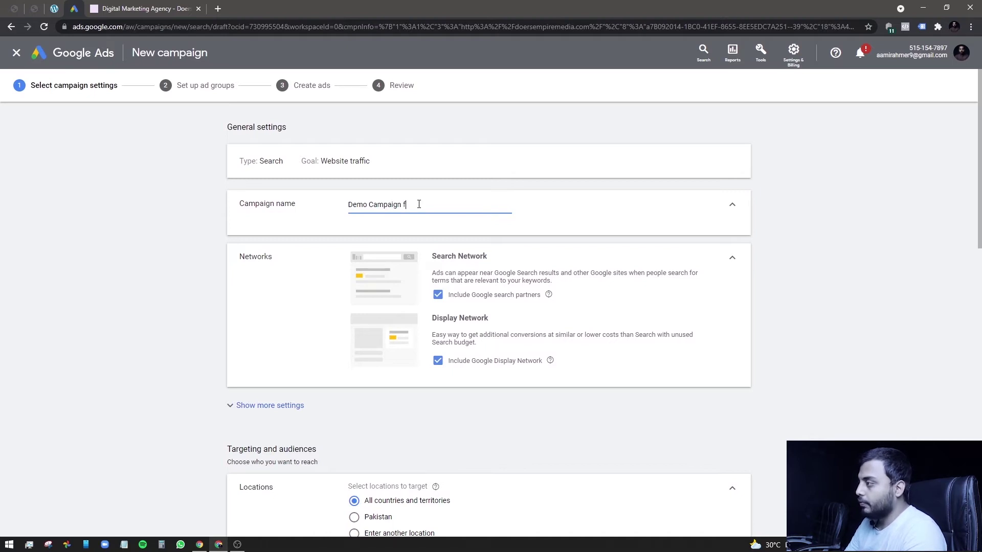
pyautogui.write('eo')
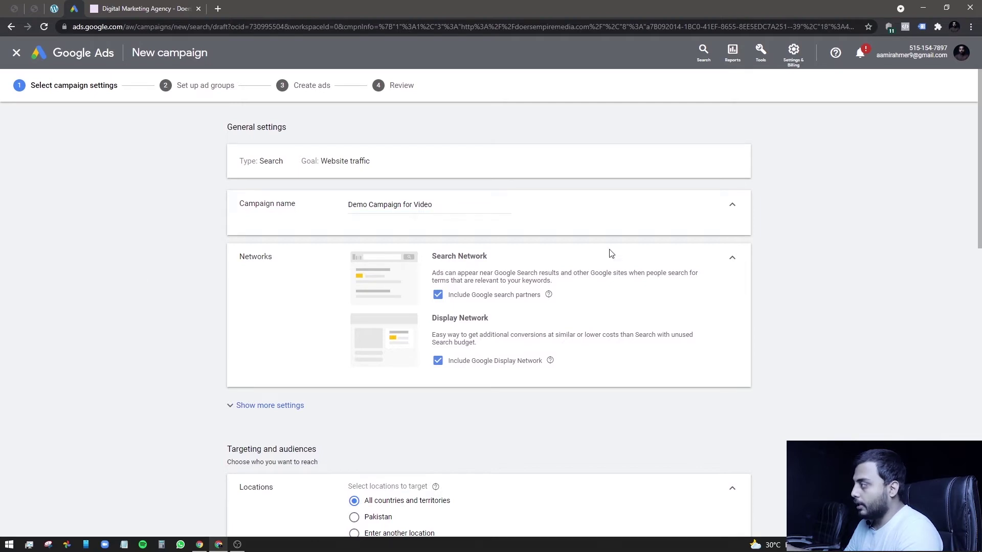
pyautogui.click(732, 204)
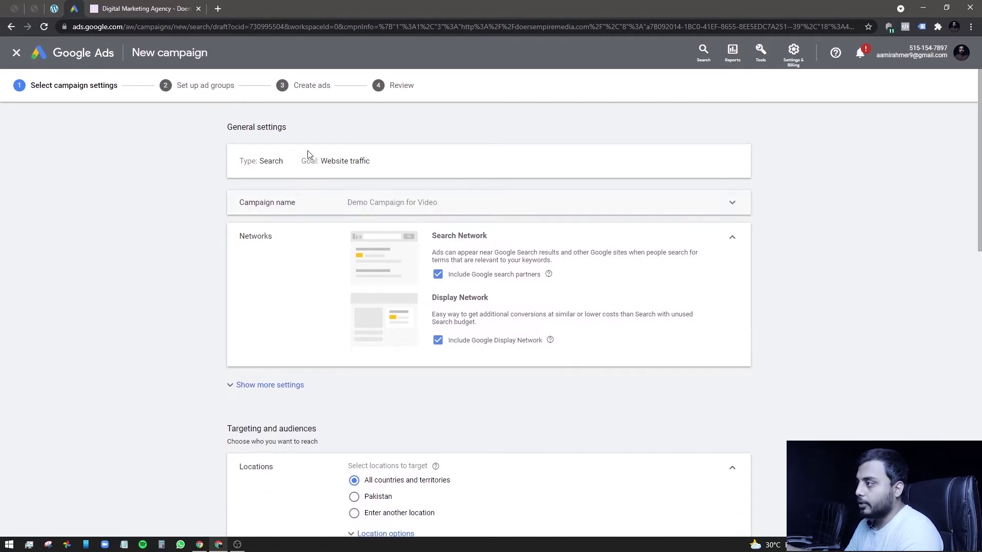
# Review the campaign's type and goal, and read the Search Network description in the network settings.
pyautogui.moveTo(367, 161); pyautogui.dragTo(238, 161)
pyautogui.click(276, 260)
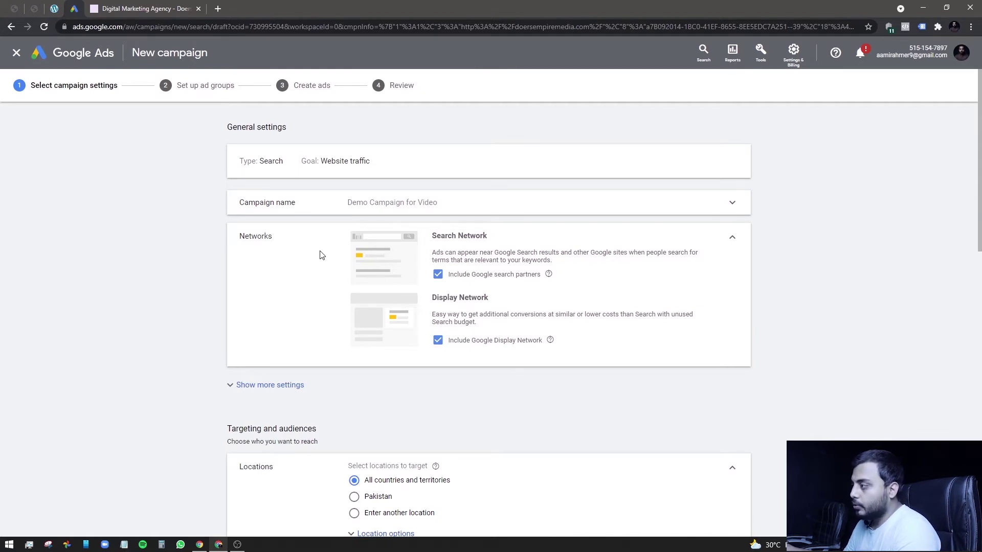
pyautogui.scroll(-1, 392, 290)
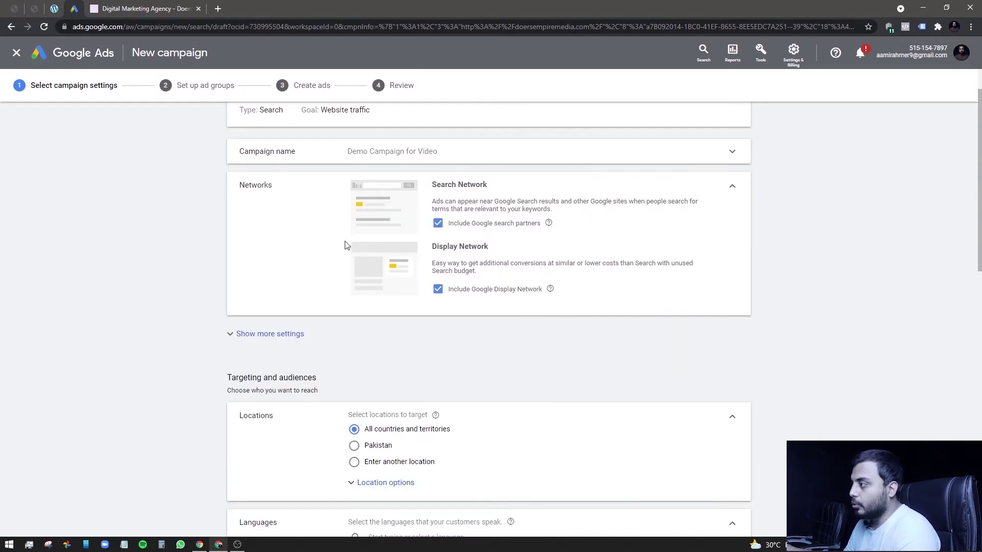
pyautogui.moveTo(249, 185); pyautogui.dragTo(483, 185)
pyautogui.click(469, 199)
pyautogui.click(475, 205)
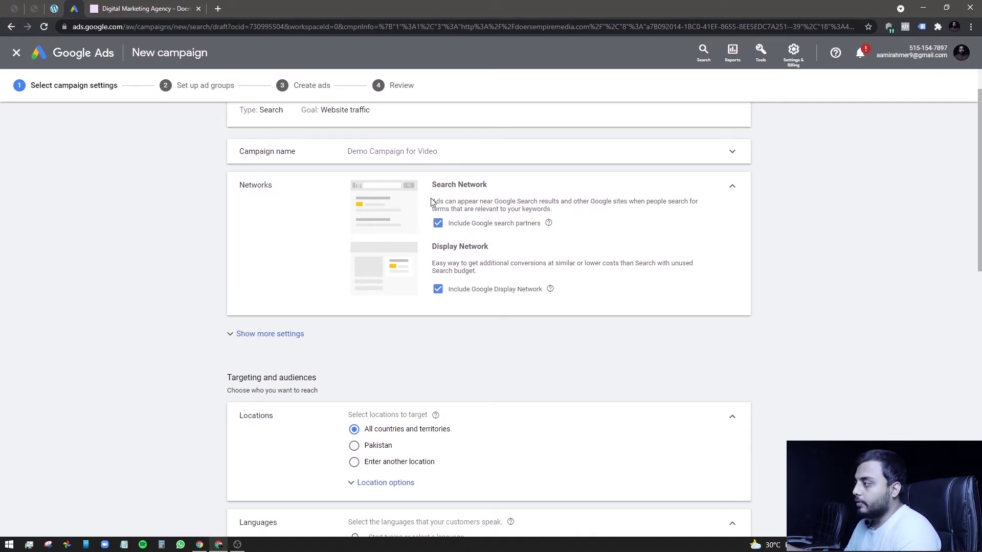
pyautogui.moveTo(434, 201); pyautogui.dragTo(551, 210)
pyautogui.click(551, 209)
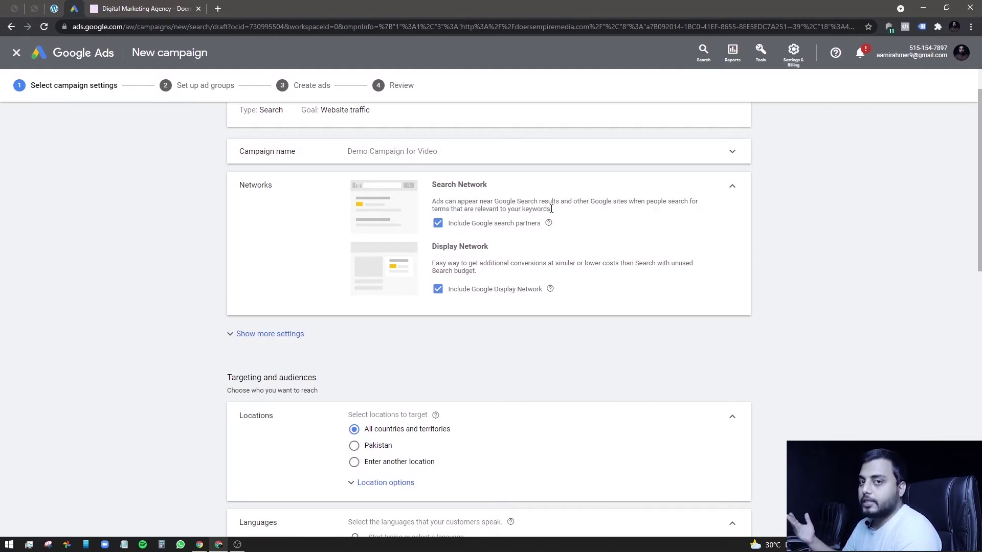
# Look over the doersempiremedia.com homepage and its services section in the other browser tab.
pyautogui.click(146, 8)
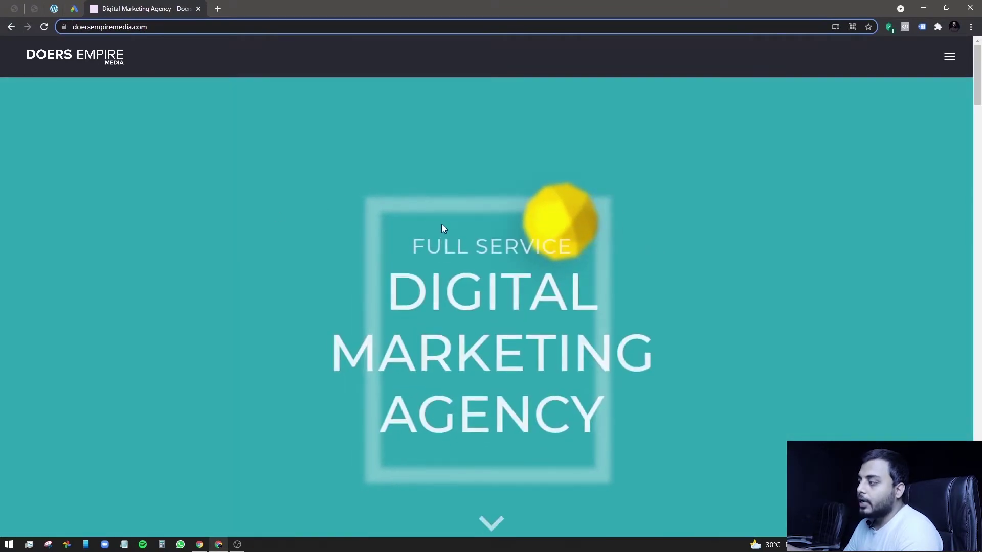
pyautogui.scroll(-8, 443, 228)
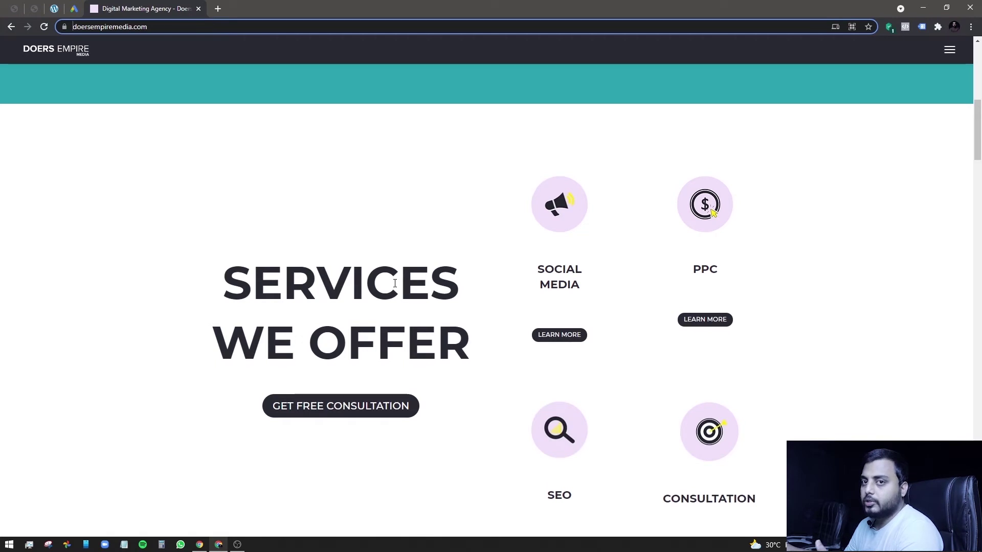
pyautogui.scroll(3, 372, 278)
pyautogui.scroll(5, 385, 301)
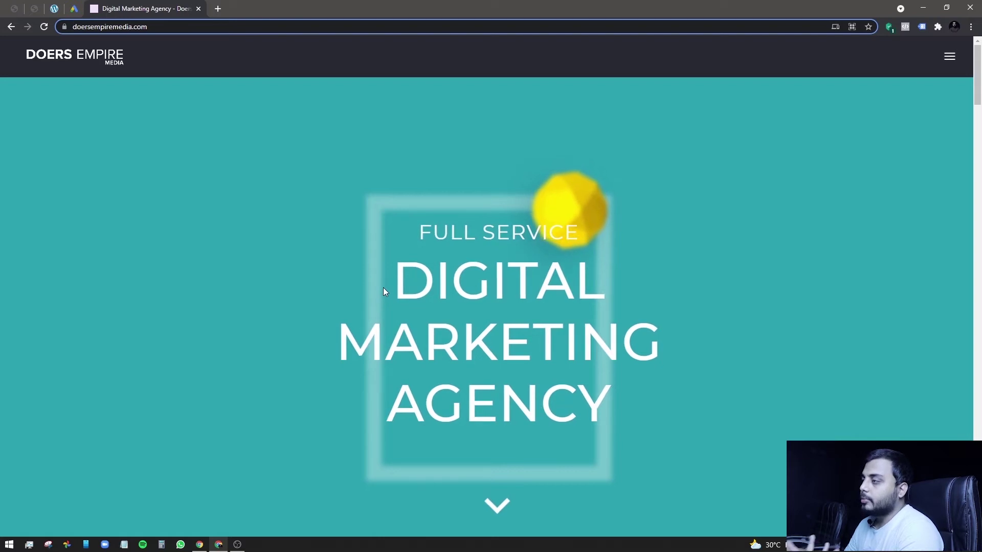
# Return to the Google Ads campaign settings and examine the Search Network and Display Network descriptions.
pyautogui.click(77, 6)
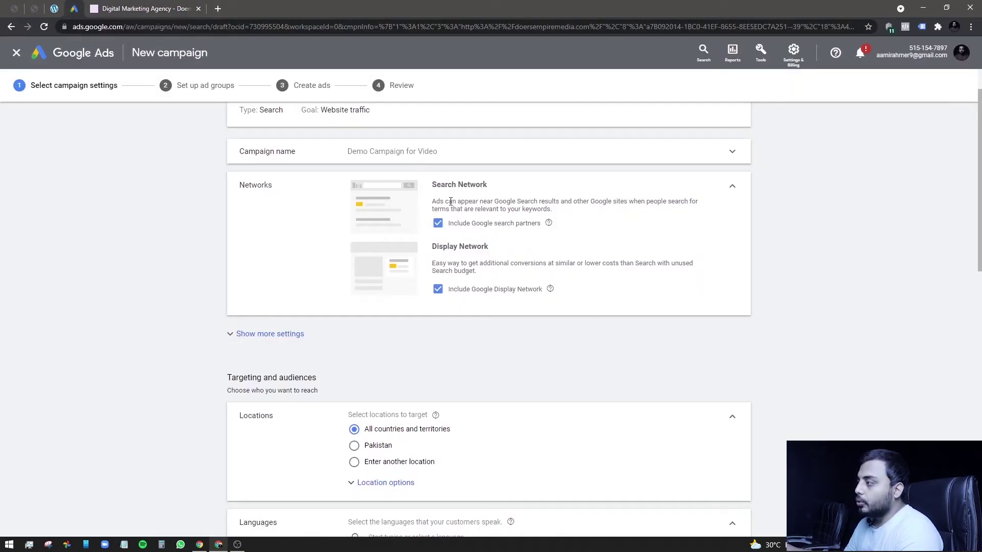
pyautogui.moveTo(433, 199); pyautogui.dragTo(568, 211)
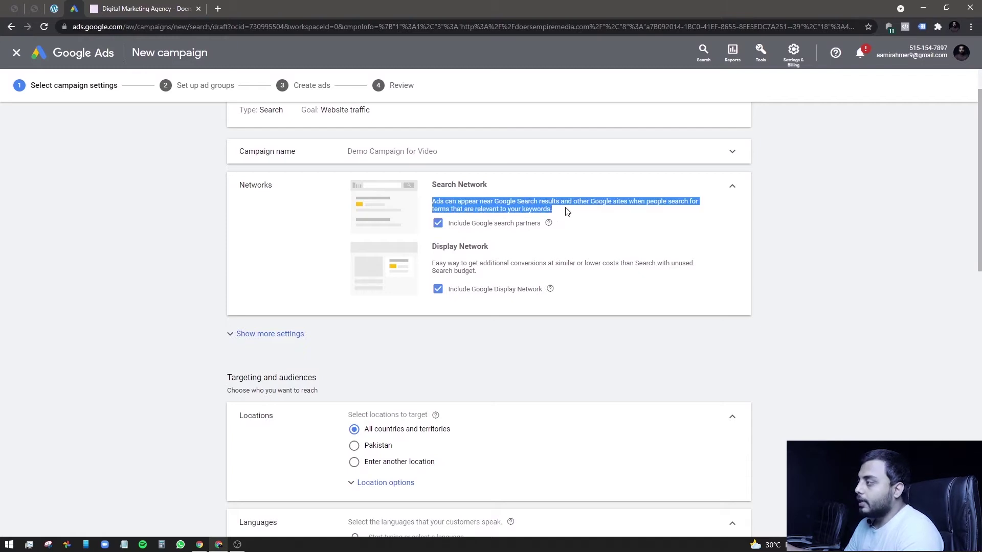
pyautogui.click(514, 209)
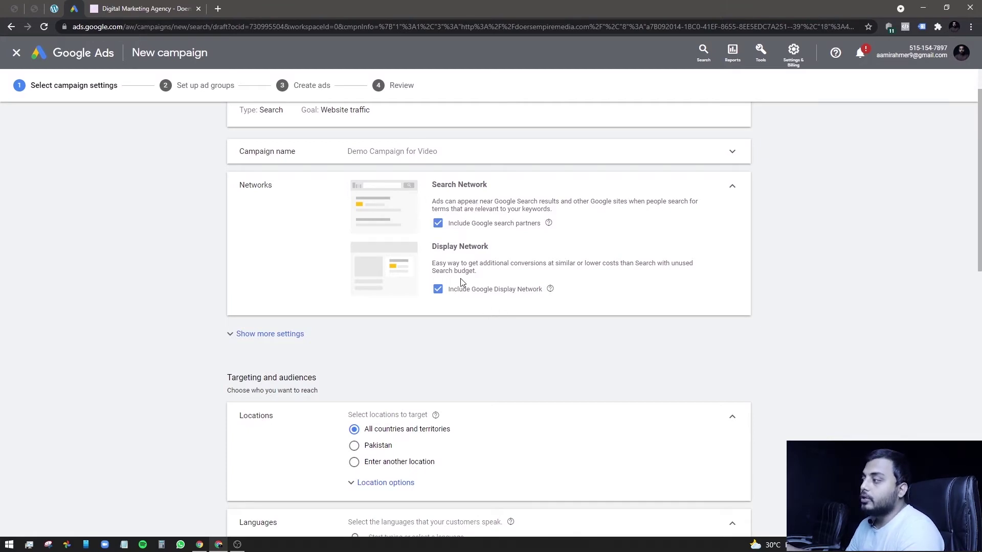
pyautogui.moveTo(439, 261); pyautogui.dragTo(461, 263)
pyautogui.click(478, 264)
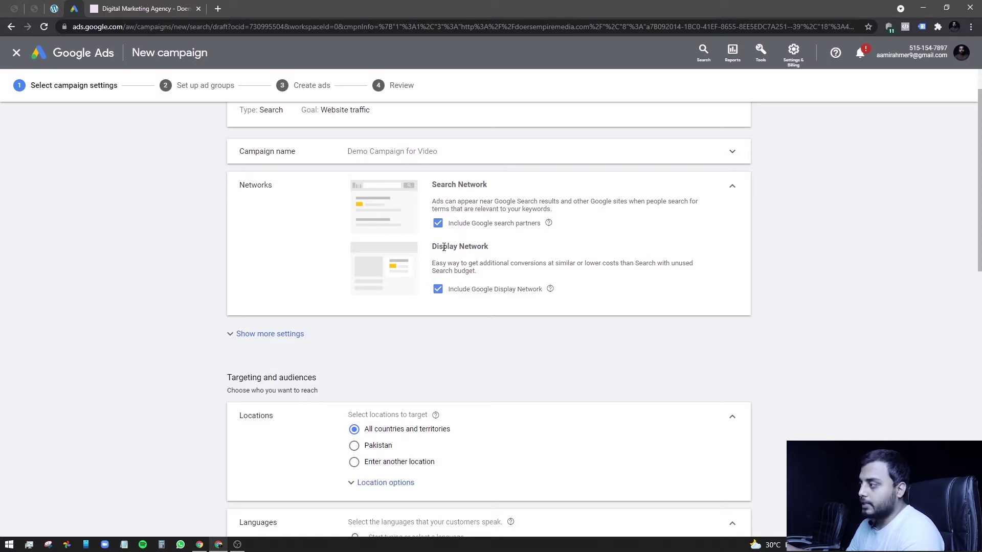
pyautogui.moveTo(443, 248); pyautogui.dragTo(671, 261)
pyautogui.click(464, 269)
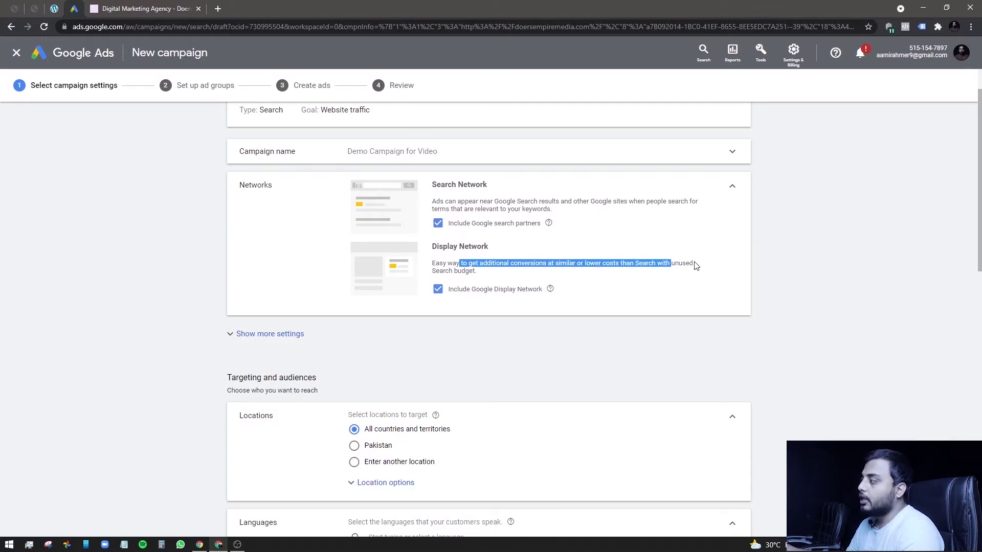
pyautogui.click(457, 271)
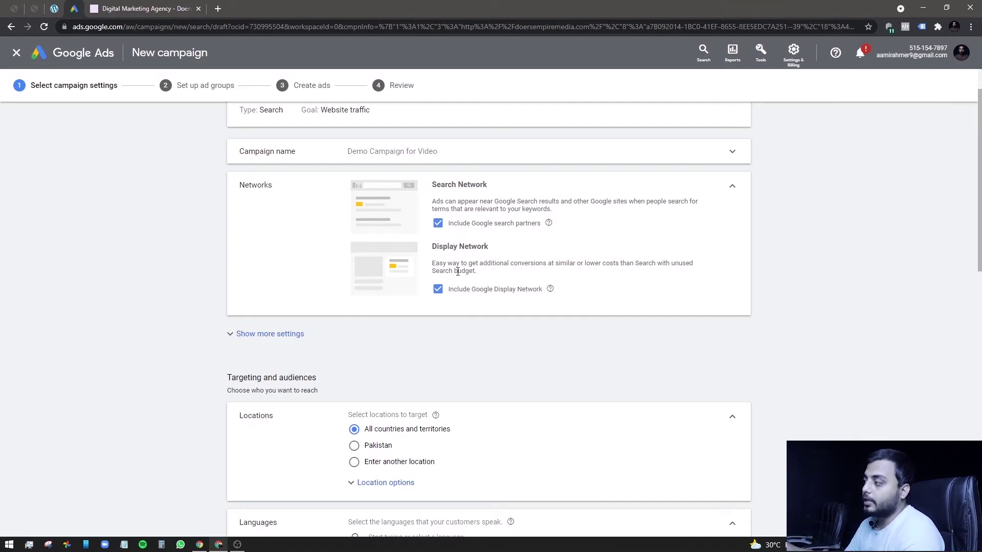
# Exclude the Google Display Network from the campaign, and expand the additional campaign settings in place of the networks section.
pyautogui.click(439, 290)
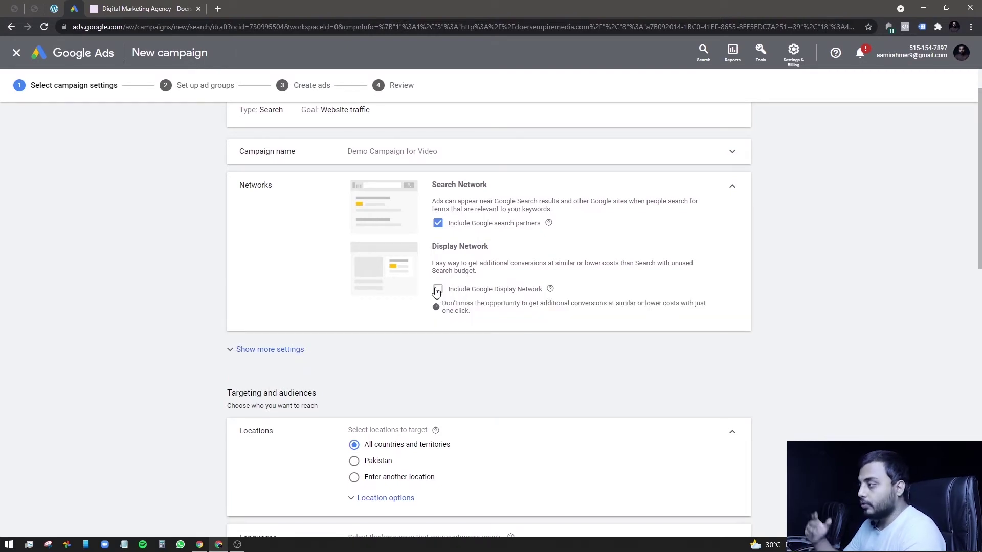
pyautogui.click(263, 349)
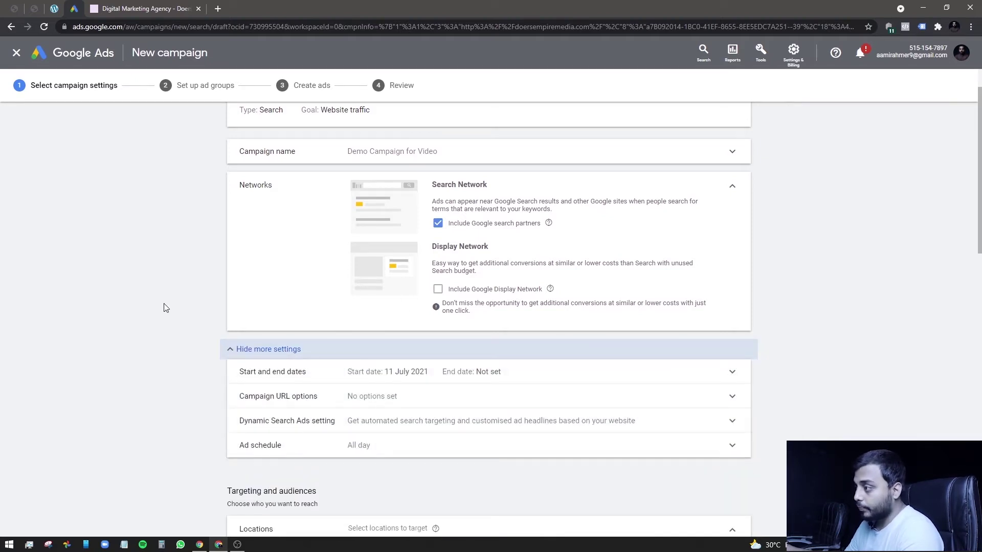
pyautogui.click(732, 190)
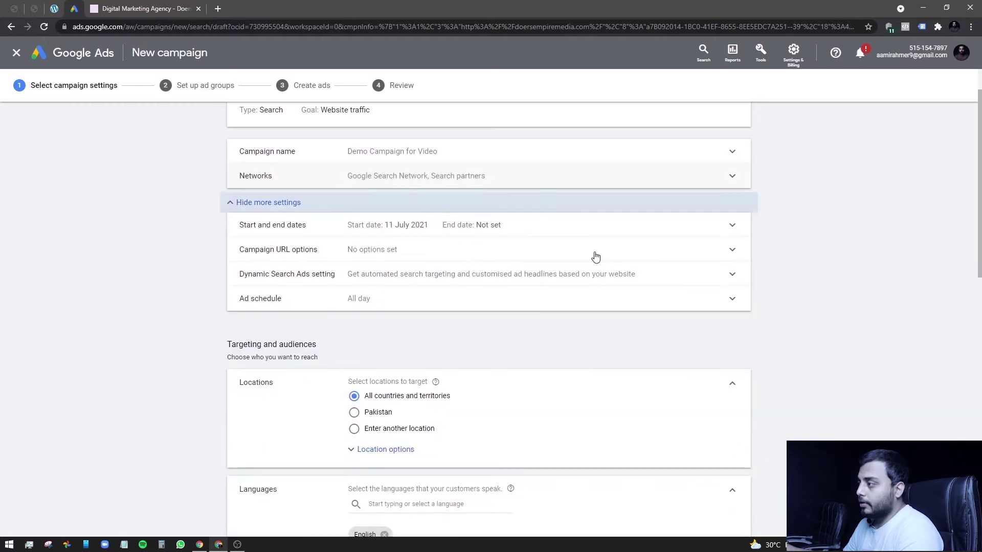
# Open the campaign's start and end dates and view the start date calendar without changing the date.
pyautogui.click(424, 230)
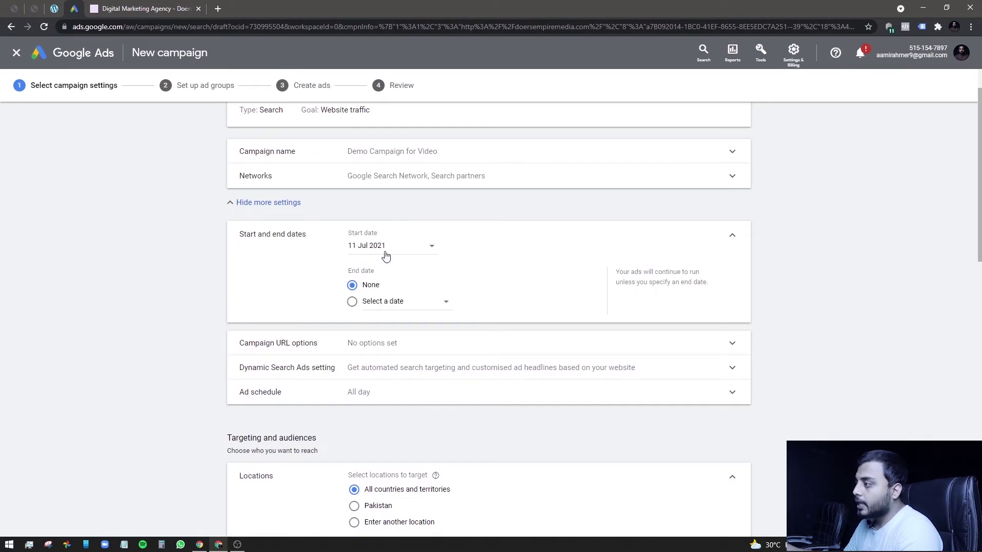
pyautogui.click(395, 247)
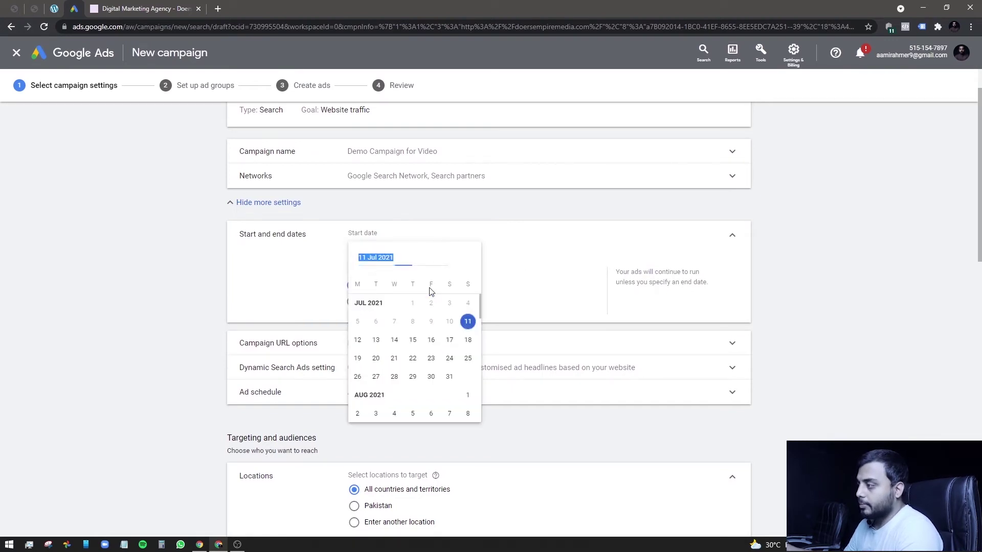
pyautogui.click(286, 277)
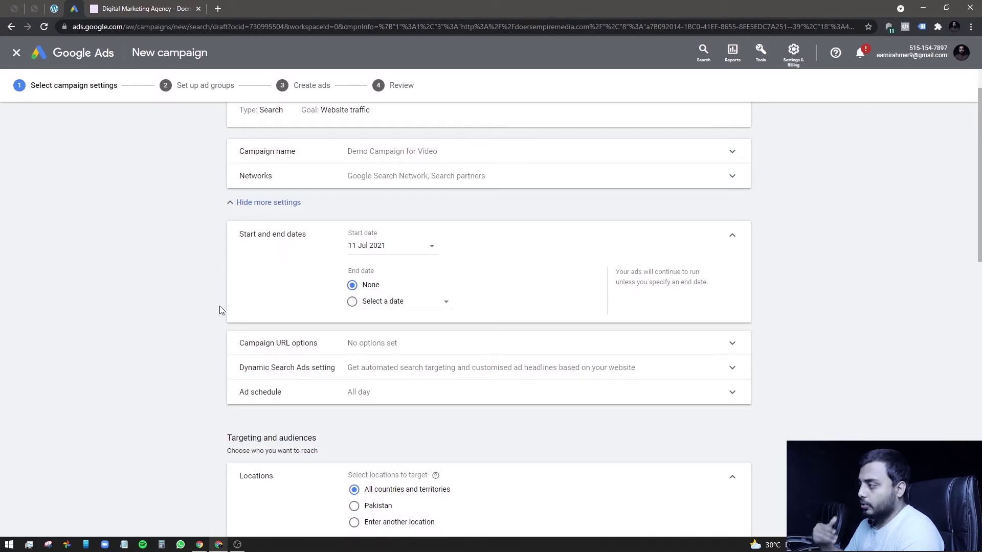
# Try an end date of 20 Jul 2021 for the campaign, return it to None and collapse the dates section.
pyautogui.click(381, 302)
pyautogui.click(439, 302)
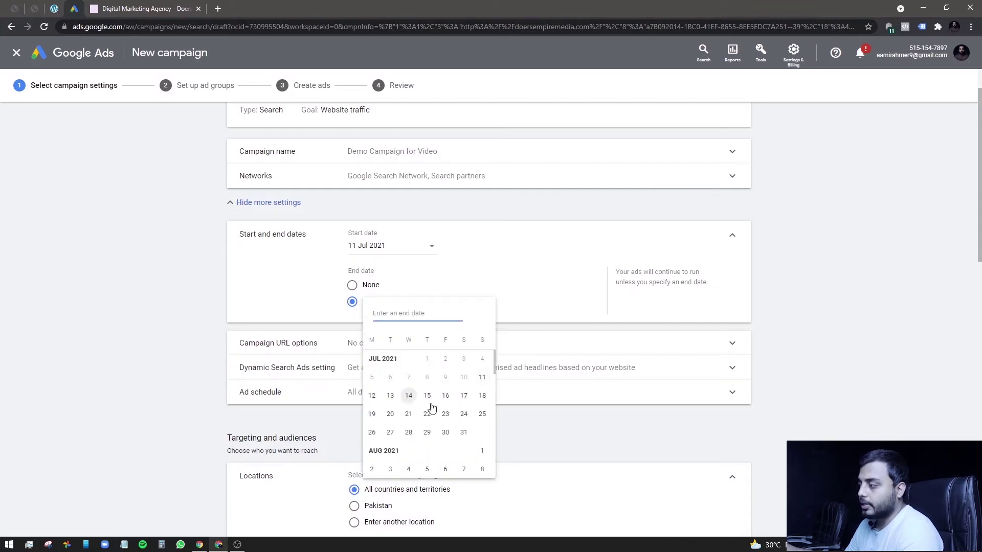
pyautogui.click(390, 413)
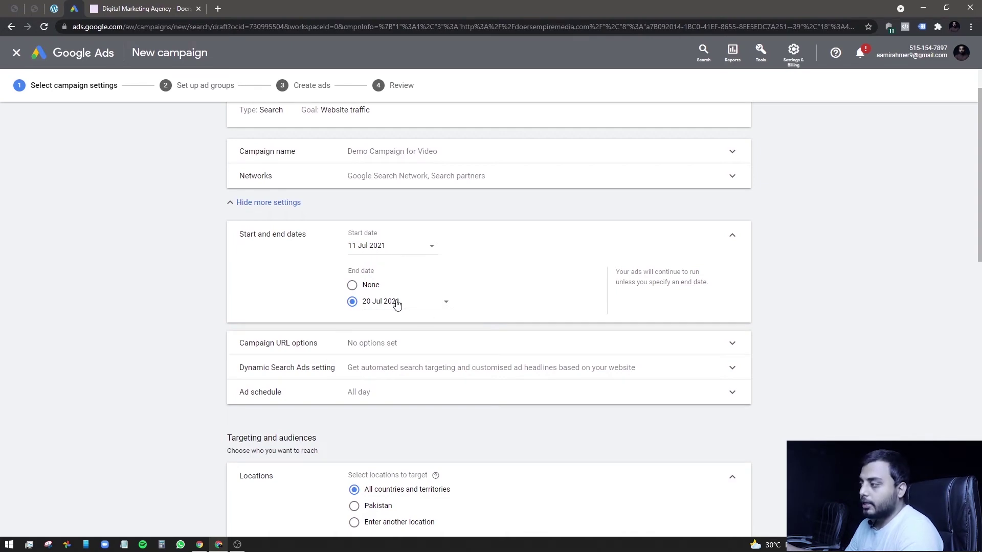
pyautogui.click(353, 285)
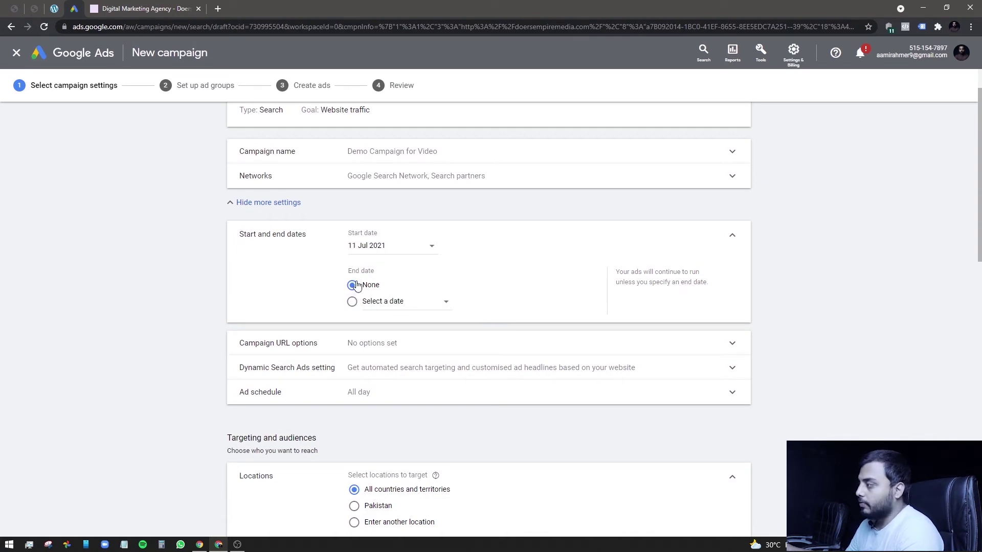
pyautogui.click(732, 239)
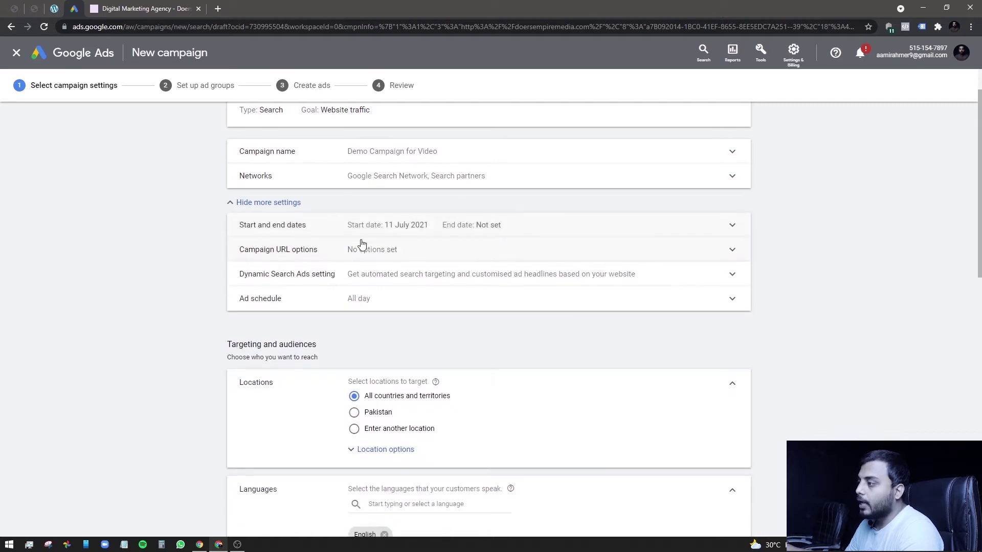
# Review the Campaign URL options and the Dynamic Search Ads setting, collapsing each section without changes.
pyautogui.click(372, 252)
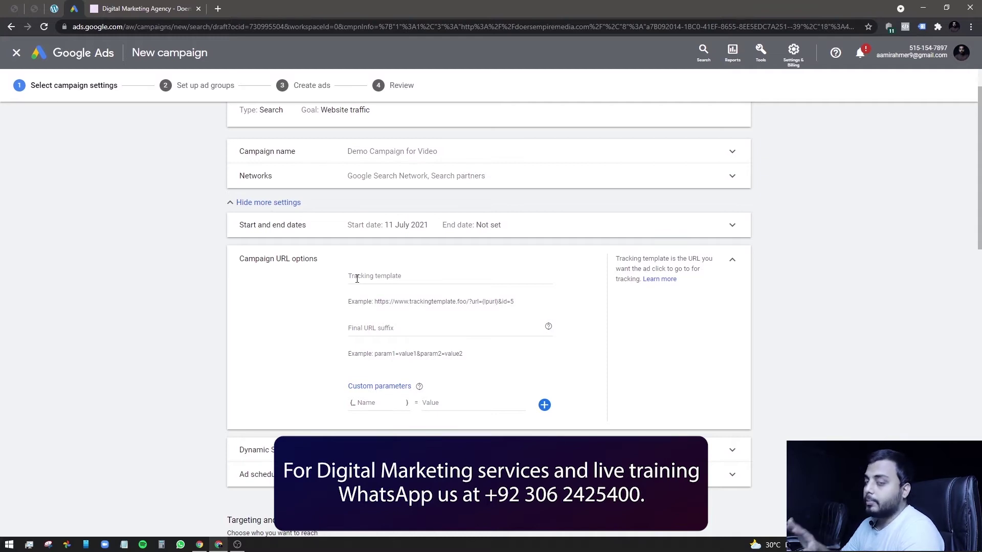
pyautogui.click(732, 259)
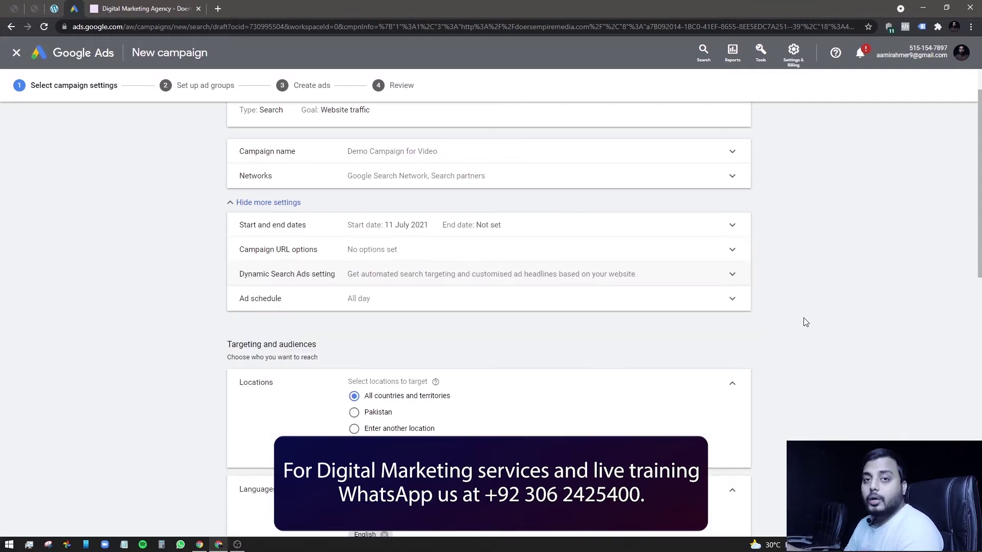
pyautogui.click(437, 275)
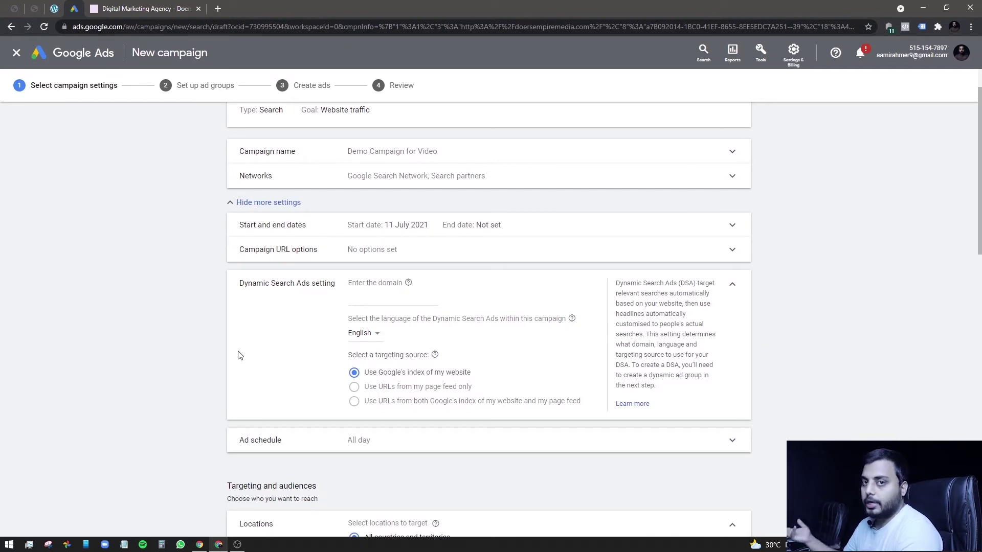
pyautogui.click(732, 288)
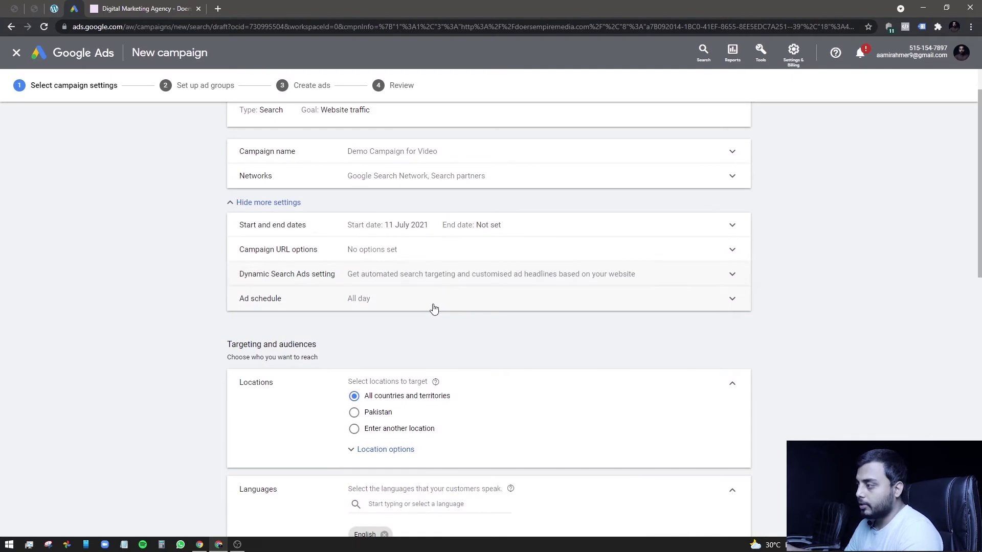
# Review the day choices available in the ad schedule, and collapse the section with the schedule unchanged.
pyautogui.click(266, 305)
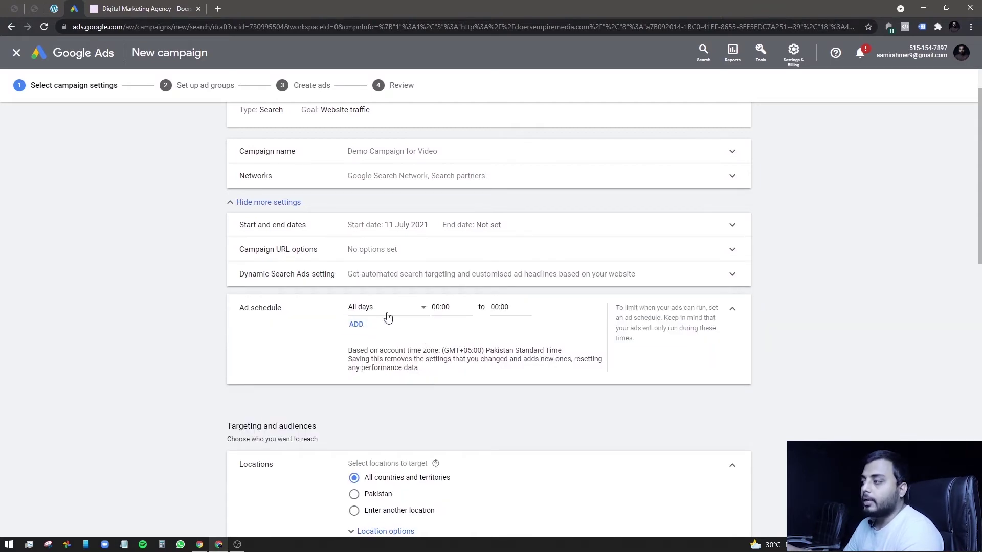
pyautogui.click(384, 308)
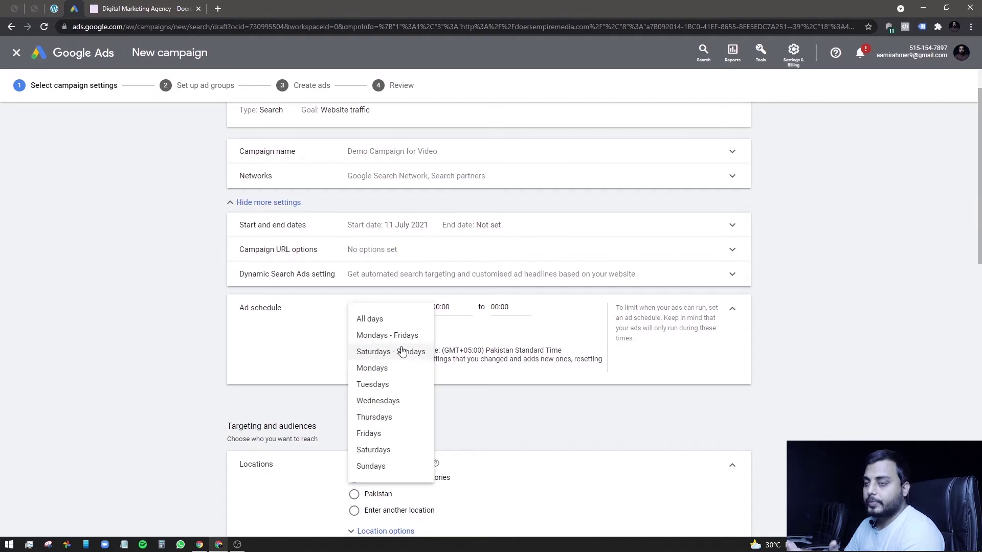
pyautogui.click(196, 344)
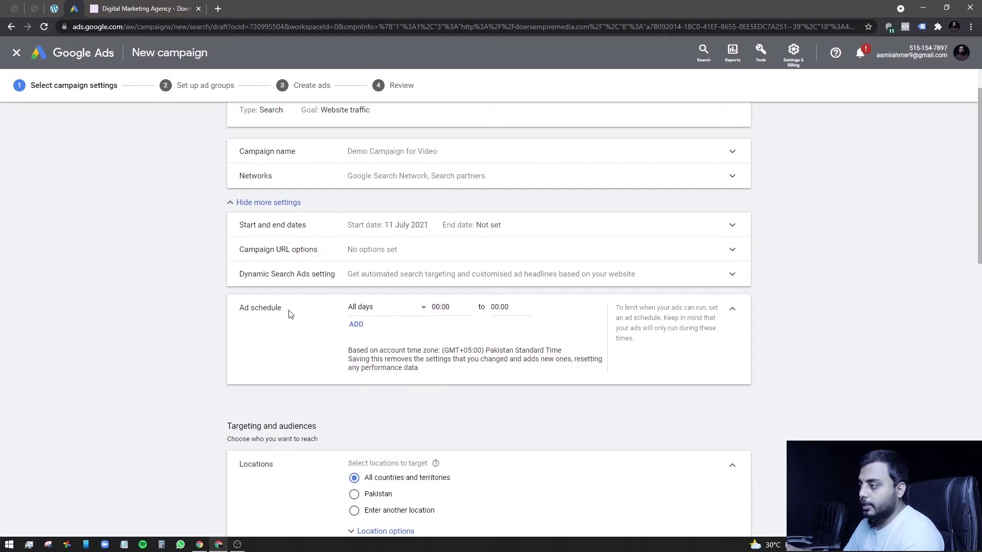
pyautogui.click(731, 308)
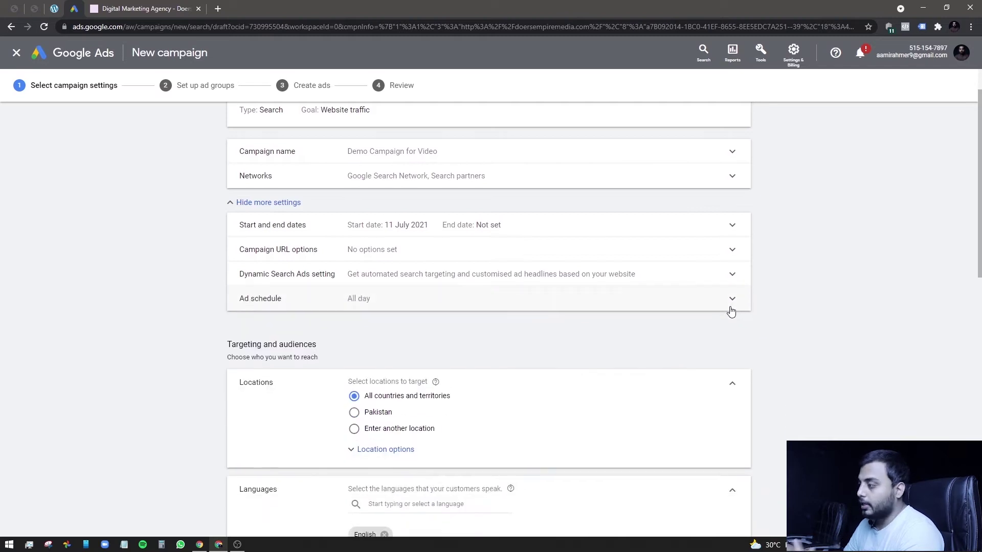
# Examine the campaign's location targeting choices and expand the additional location options.
pyautogui.scroll(-2, 431, 309)
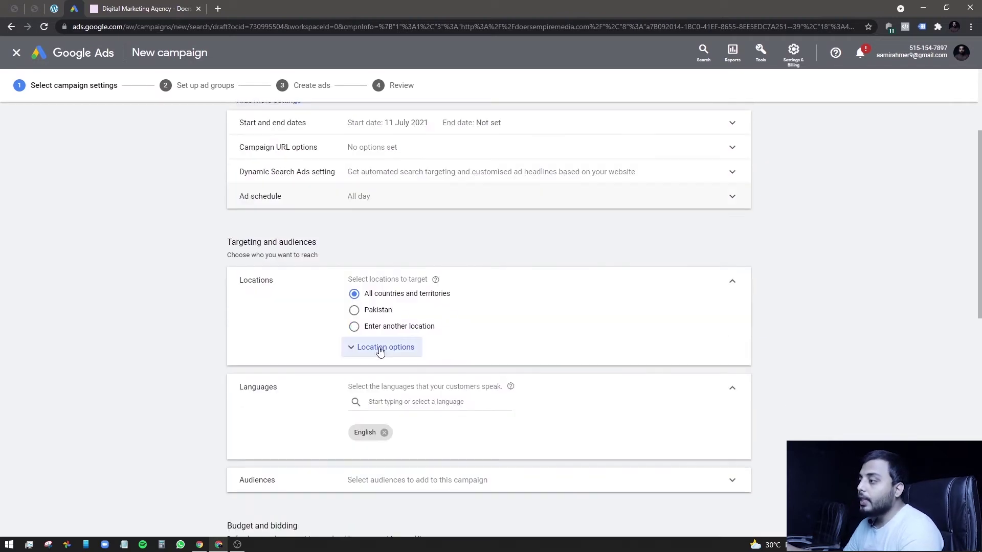
pyautogui.scroll(-1, 286, 259)
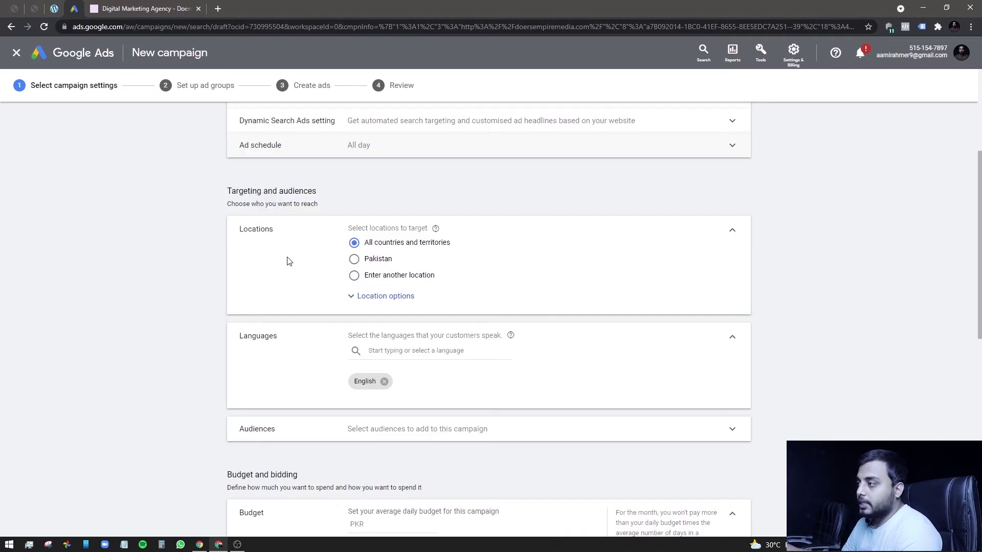
pyautogui.moveTo(262, 191); pyautogui.dragTo(351, 193)
pyautogui.click(354, 194)
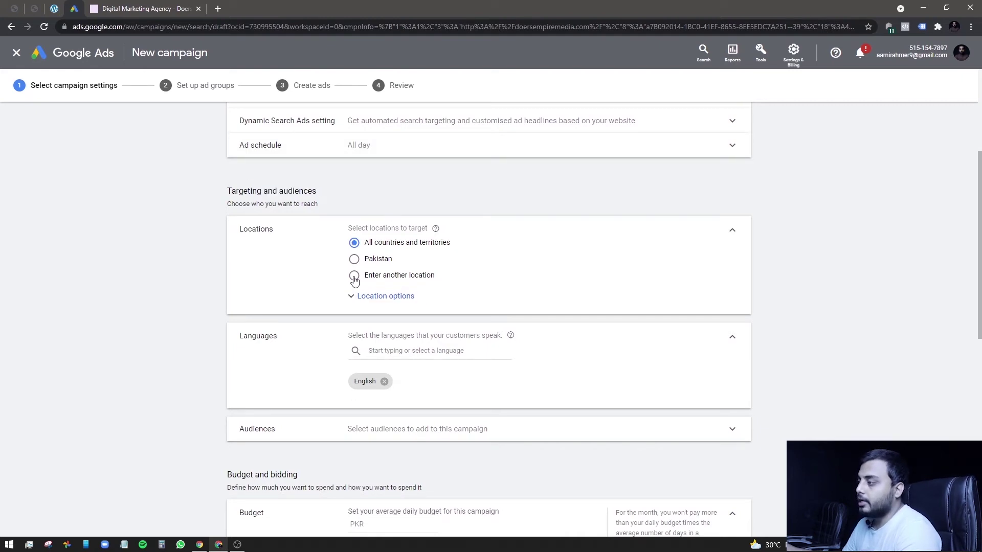
pyautogui.moveTo(355, 300); pyautogui.dragTo(266, 230)
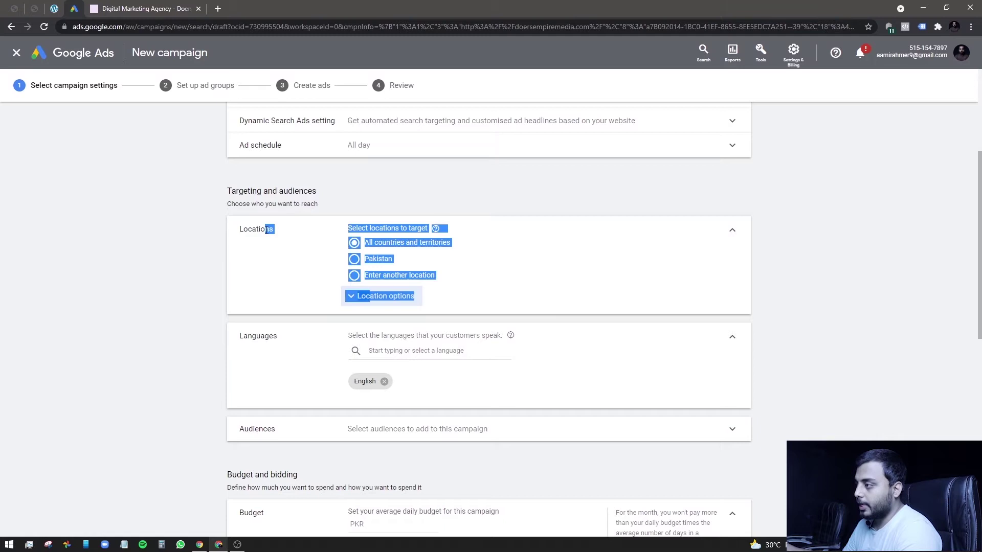
pyautogui.click(262, 230)
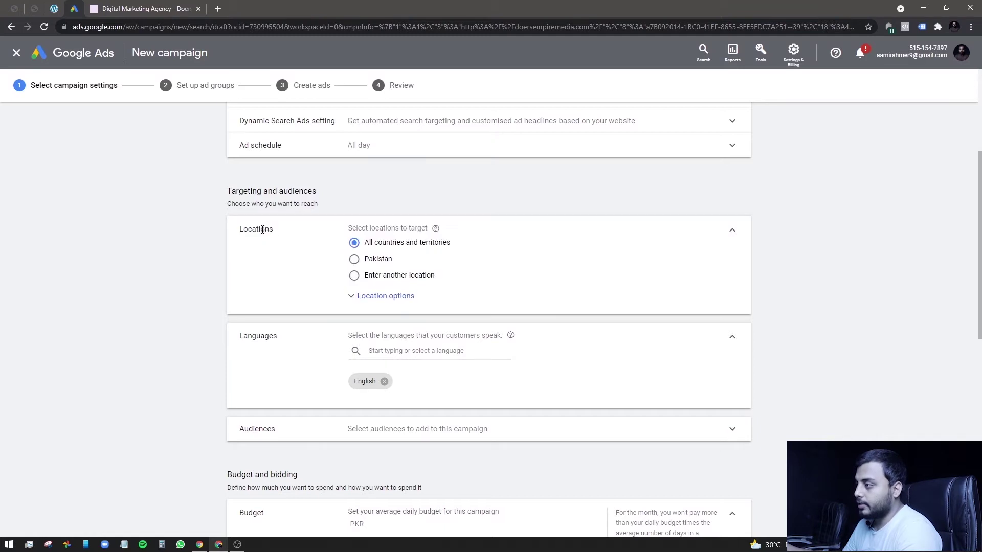
pyautogui.click(353, 298)
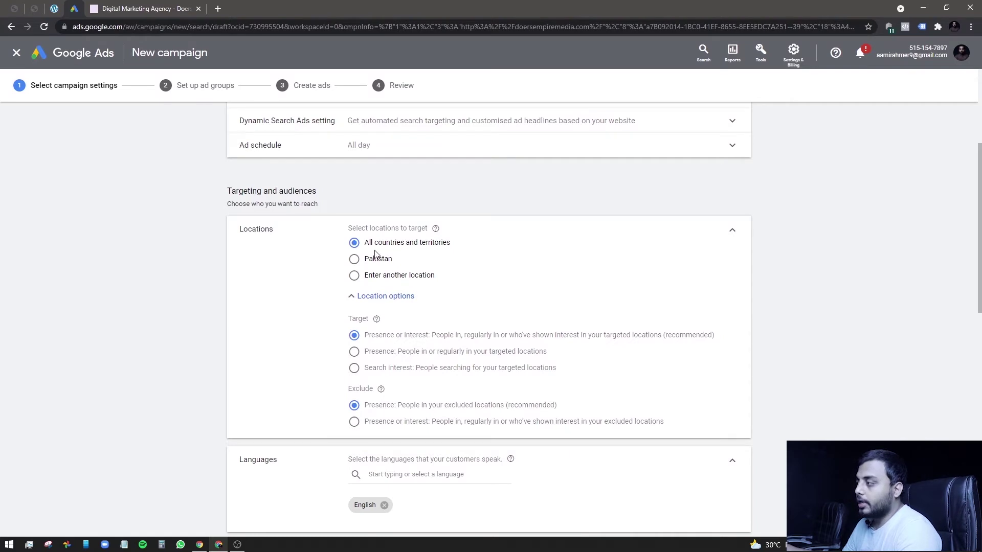
# Switch location targeting to custom locations and add the cities Karachi (Sindh) and Lahore (Punjab), Pakistan, as targets.
pyautogui.click(354, 261)
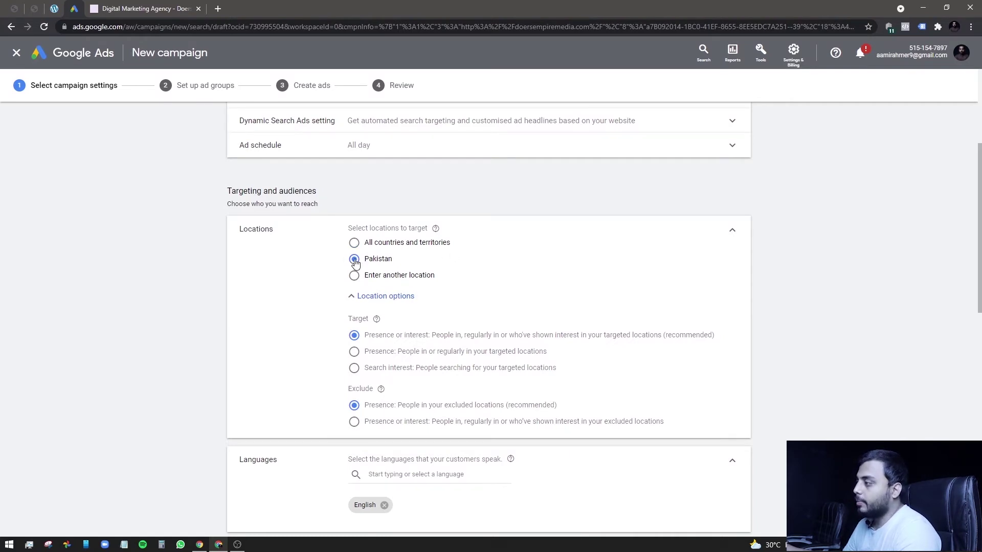
pyautogui.click(400, 280)
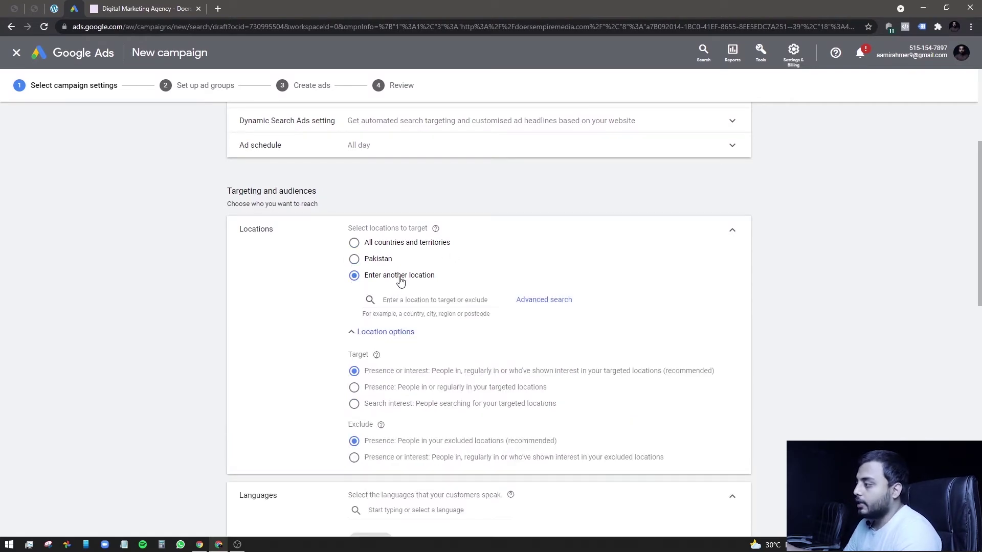
pyautogui.click(431, 300)
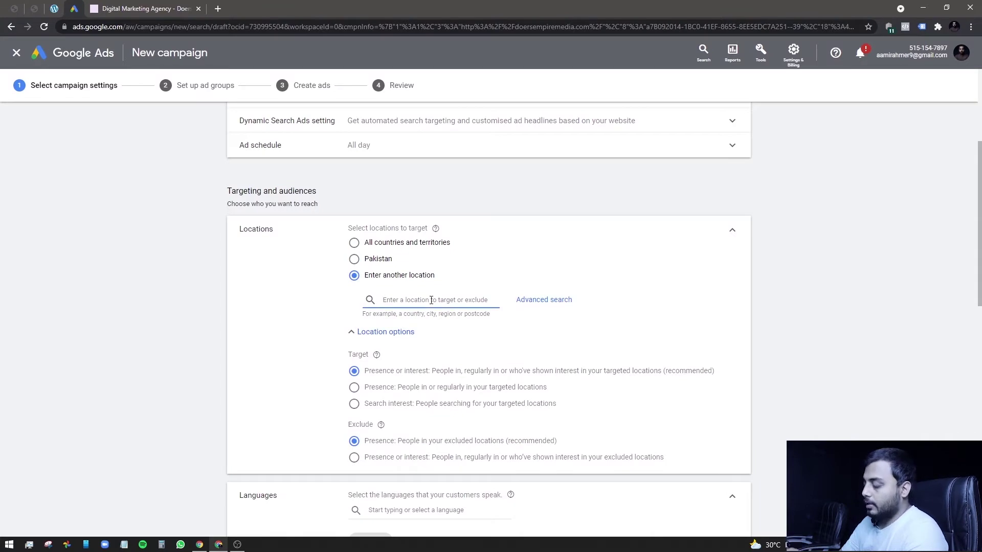
pyautogui.write('Karachi')
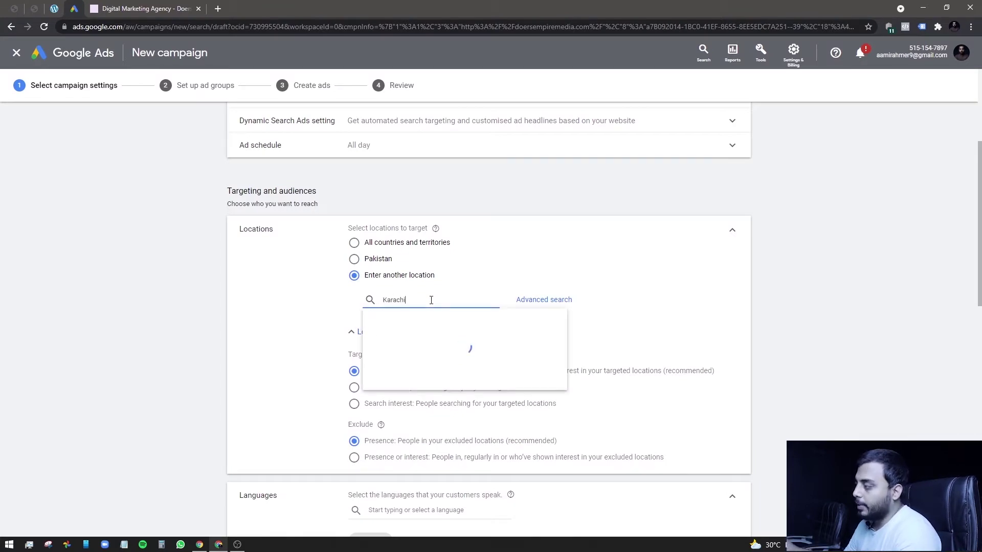
pyautogui.click(447, 327)
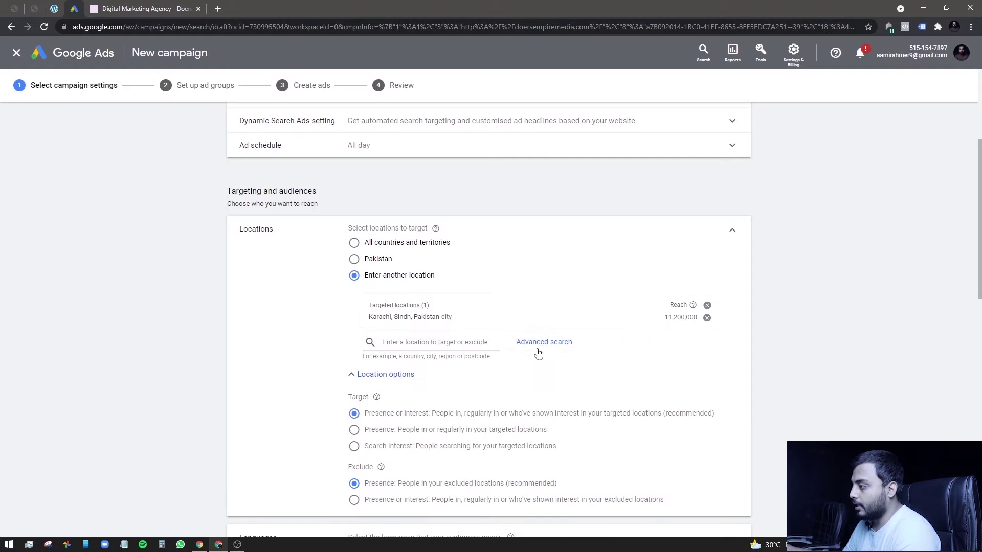
pyautogui.write('Lahore')
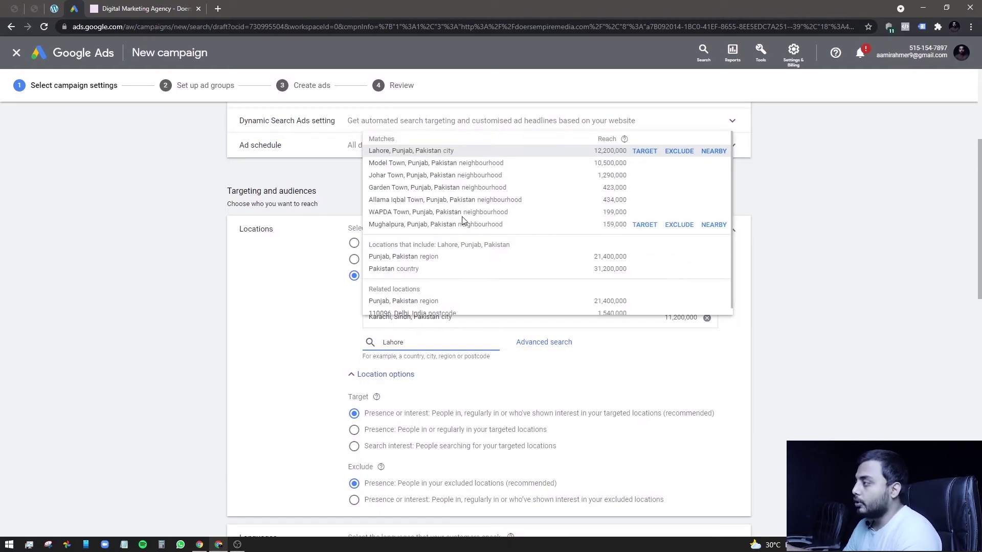
pyautogui.click(445, 150)
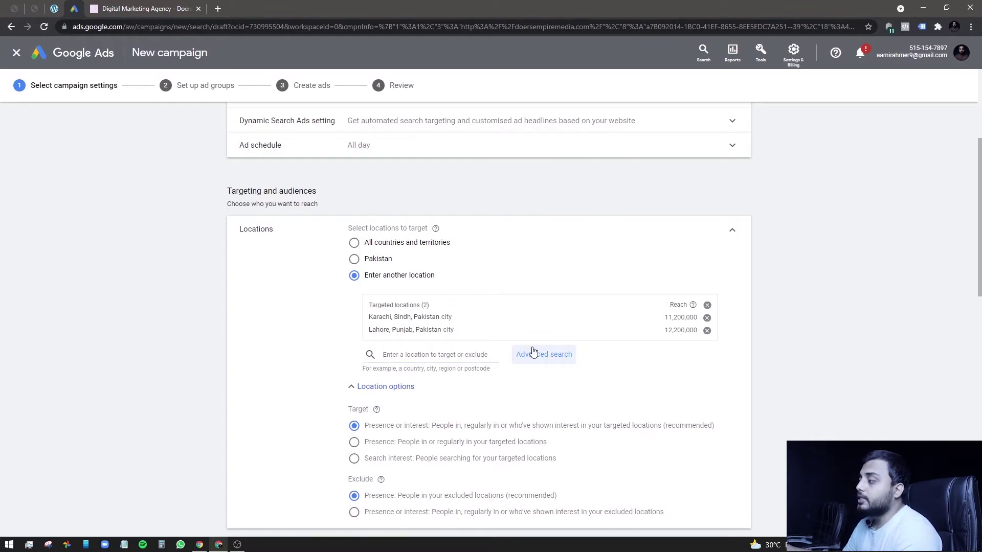
# Look at the radius targeting option in the advanced location search, and close it without saving.
pyautogui.click(566, 354)
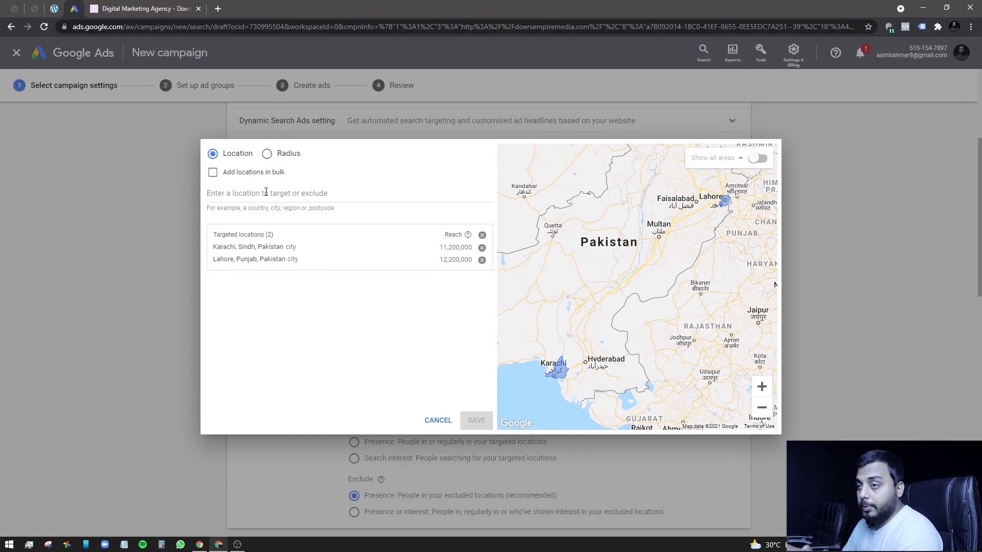
pyautogui.click(267, 153)
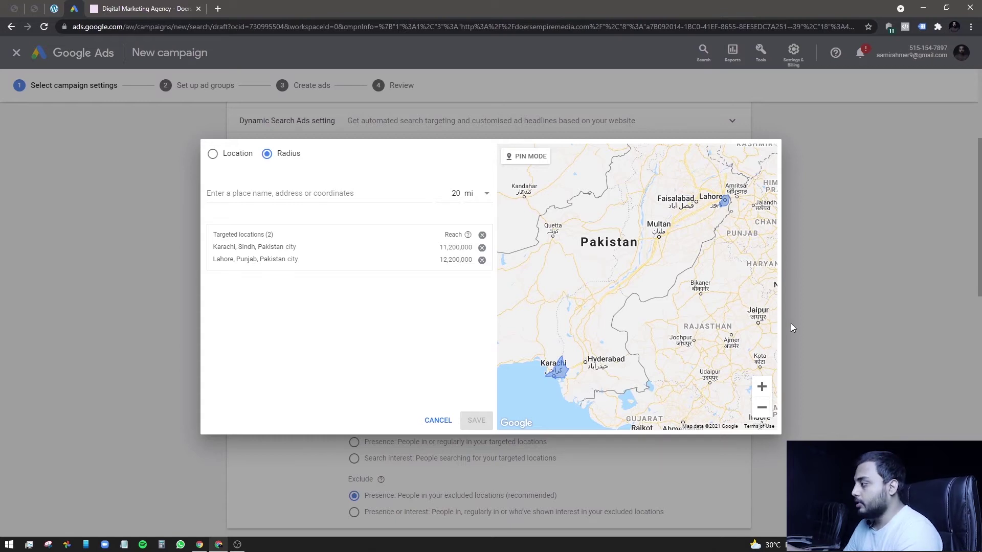
pyautogui.click(432, 419)
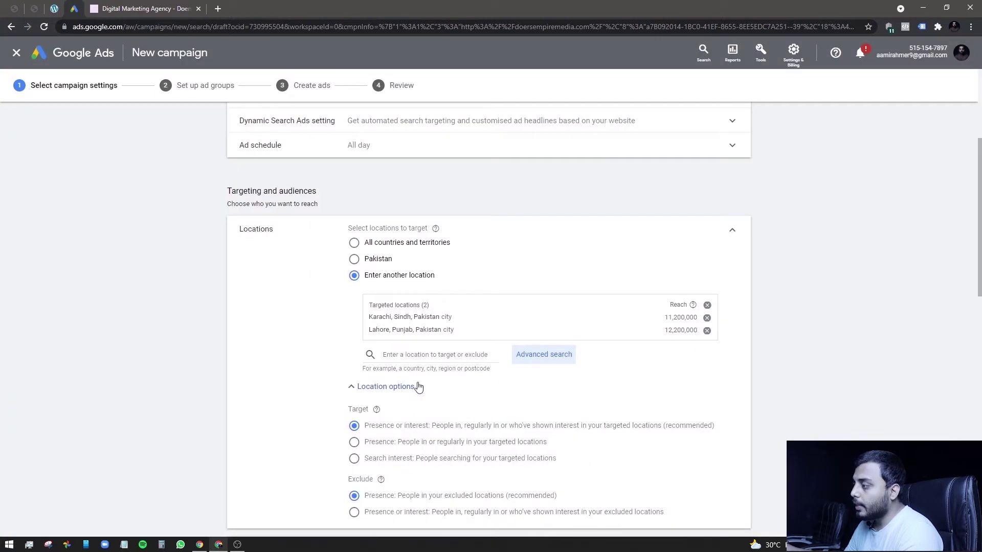
pyautogui.scroll(-2, 417, 364)
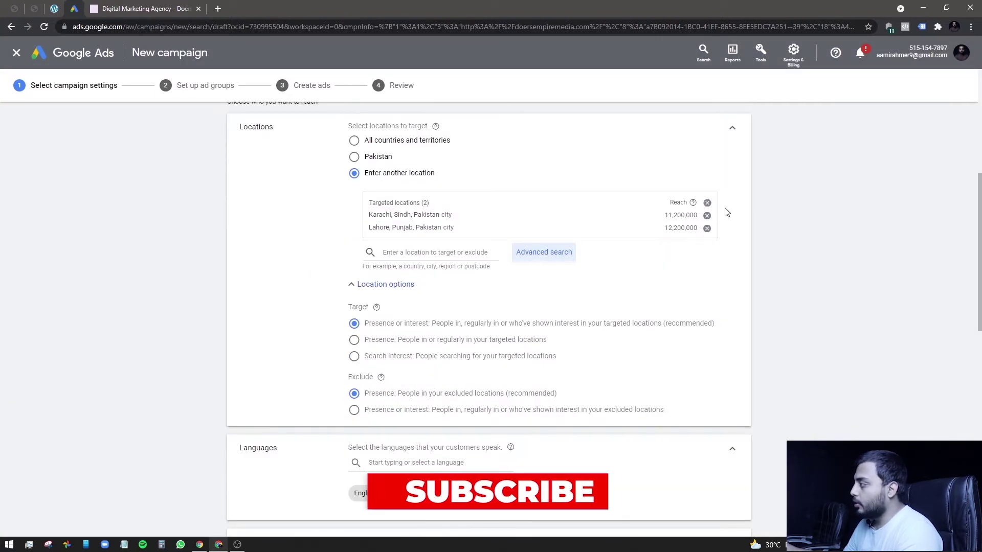
# Replace the Karachi and Lahore targets with Pakistan as the targeted country, and collapse the location settings.
pyautogui.click(706, 202)
pyautogui.click(354, 157)
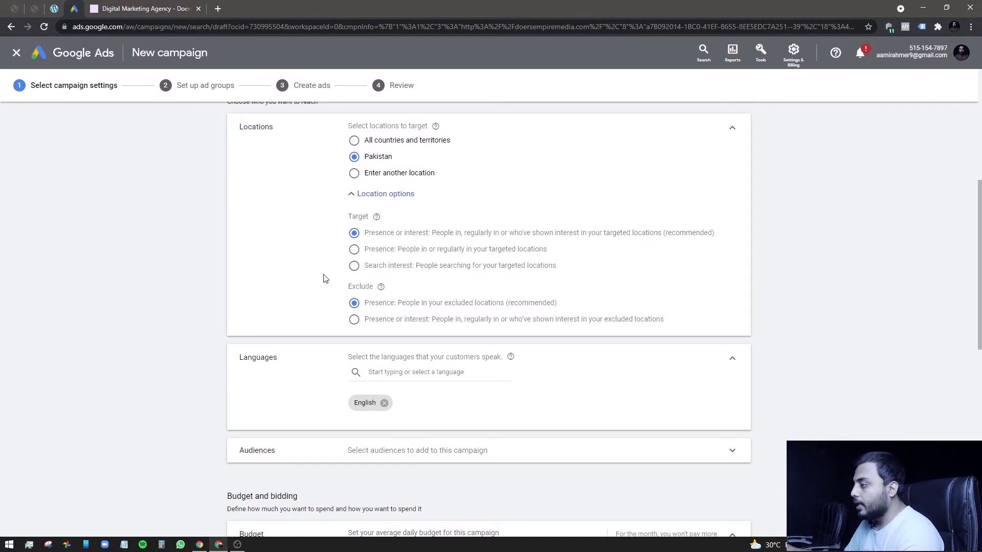
pyautogui.scroll(-2, 321, 278)
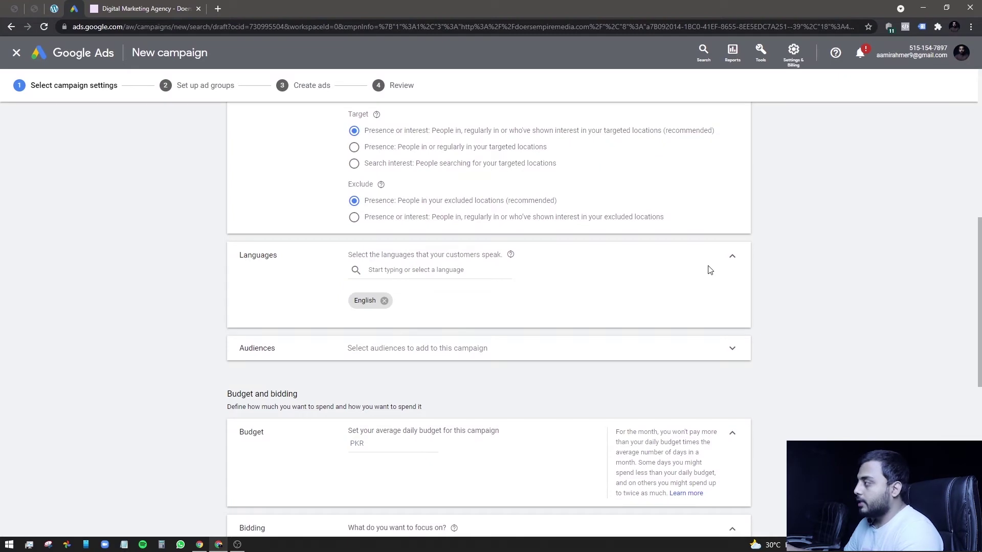
pyautogui.scroll(4, 710, 270)
pyautogui.click(734, 229)
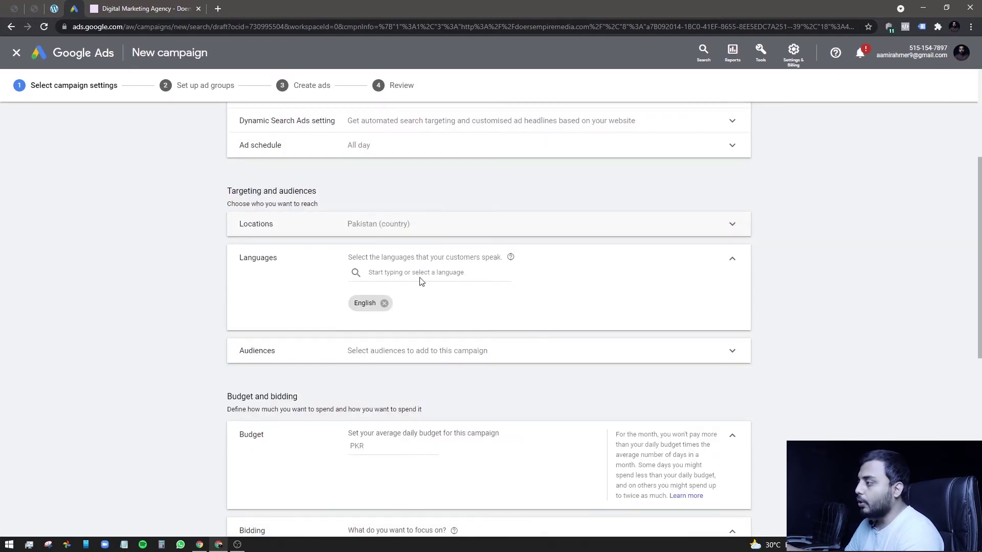
# Look through the full list of languages available for the campaign, and close it without changing the selection.
pyautogui.scroll(-1, 398, 291)
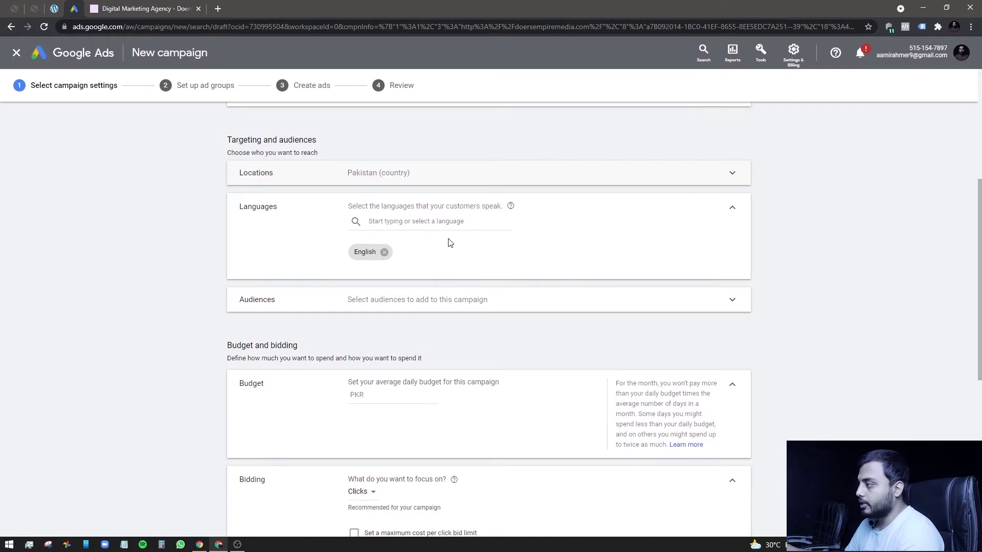
pyautogui.click(419, 221)
pyautogui.scroll(-2, 437, 335)
pyautogui.scroll(-10, 440, 335)
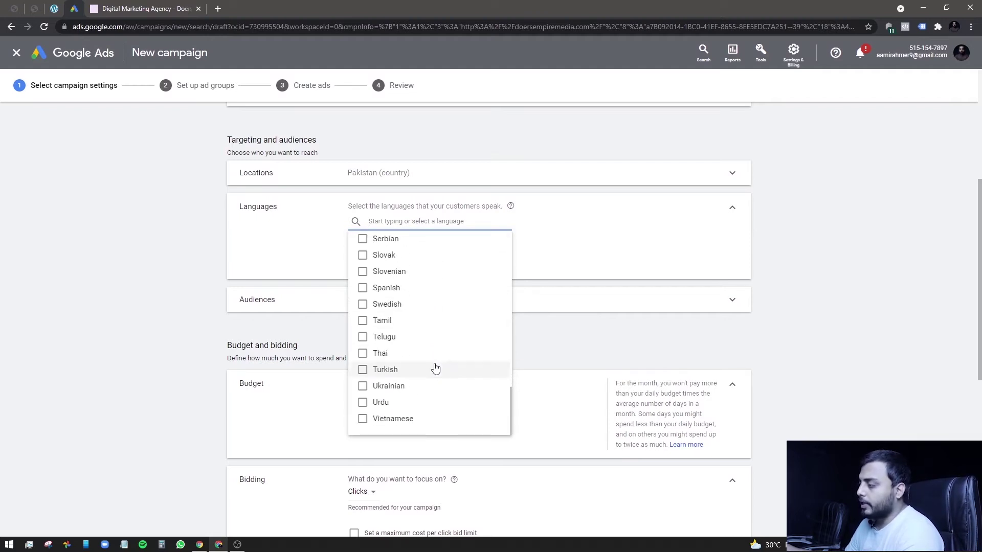
pyautogui.scroll(10, 404, 337)
pyautogui.click(180, 243)
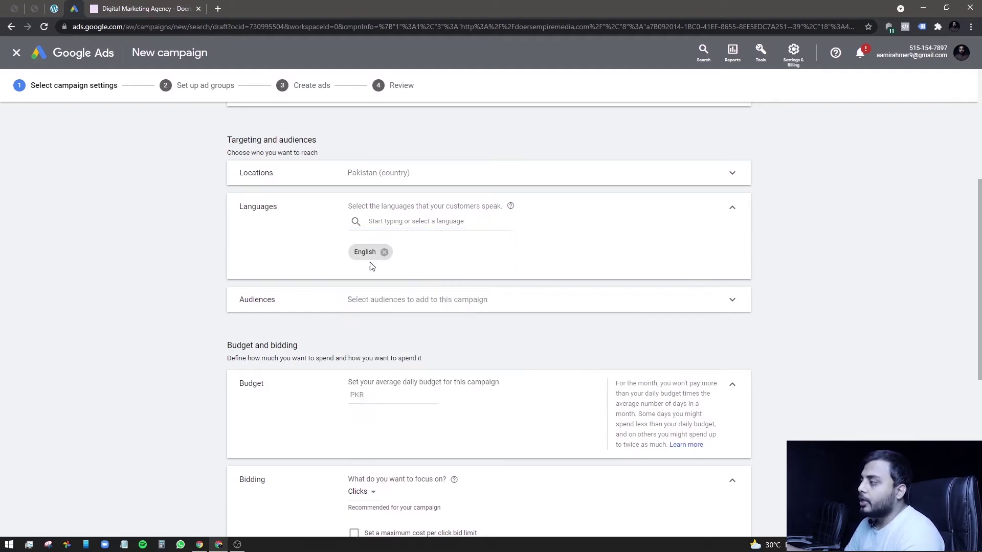
# Remove English so the campaign targets all languages, and collapse the language settings.
pyautogui.click(384, 252)
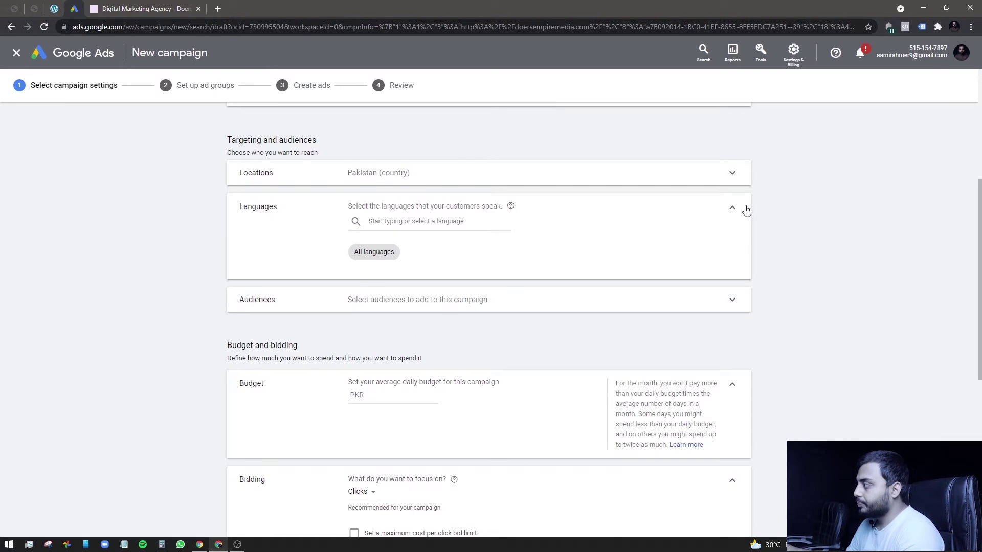
pyautogui.click(734, 208)
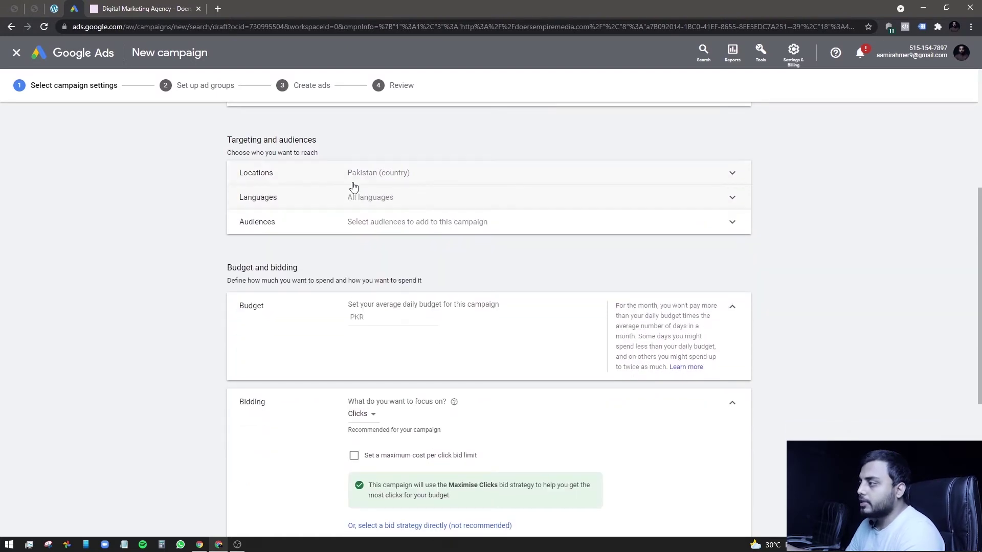
# Reopen the language settings, add English as the campaign's only language, and collapse them.
pyautogui.click(403, 202)
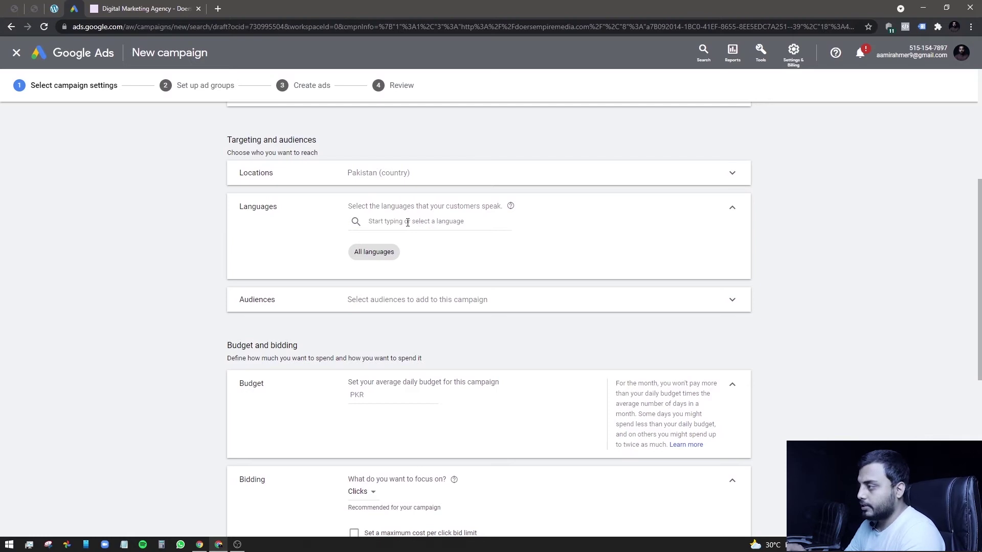
pyautogui.click(403, 220)
pyautogui.write('eng')
pyautogui.scroll(1, 405, 223)
pyautogui.click(410, 303)
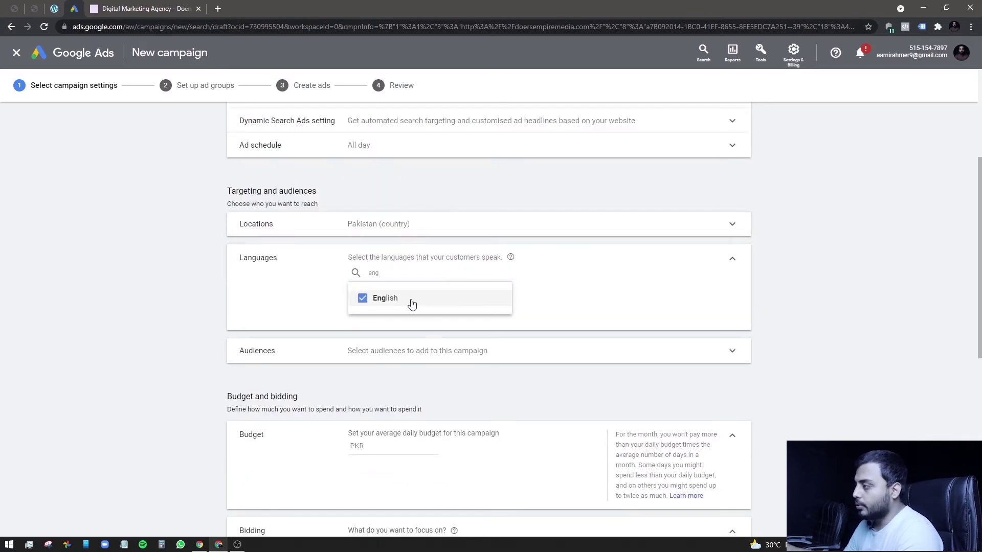
pyautogui.click(228, 288)
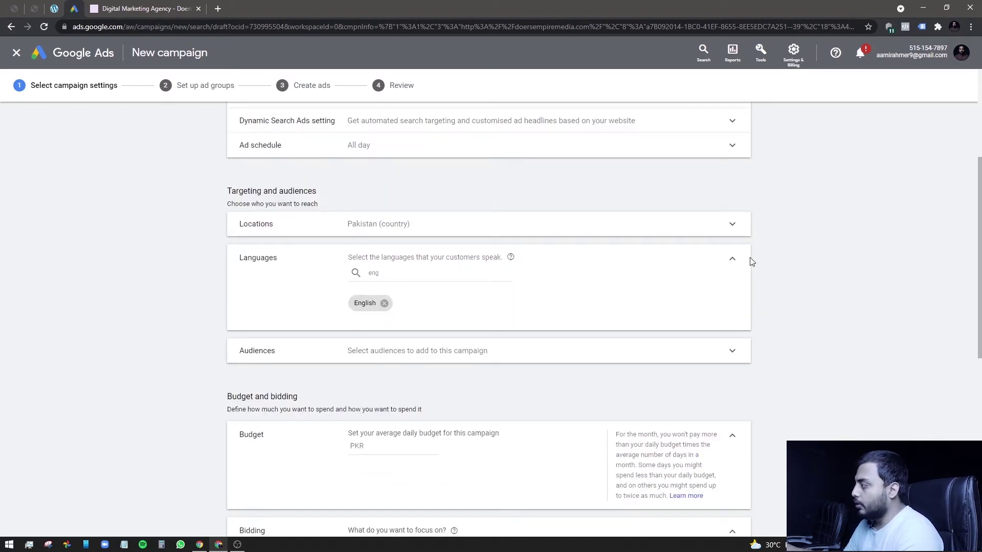
pyautogui.click(732, 259)
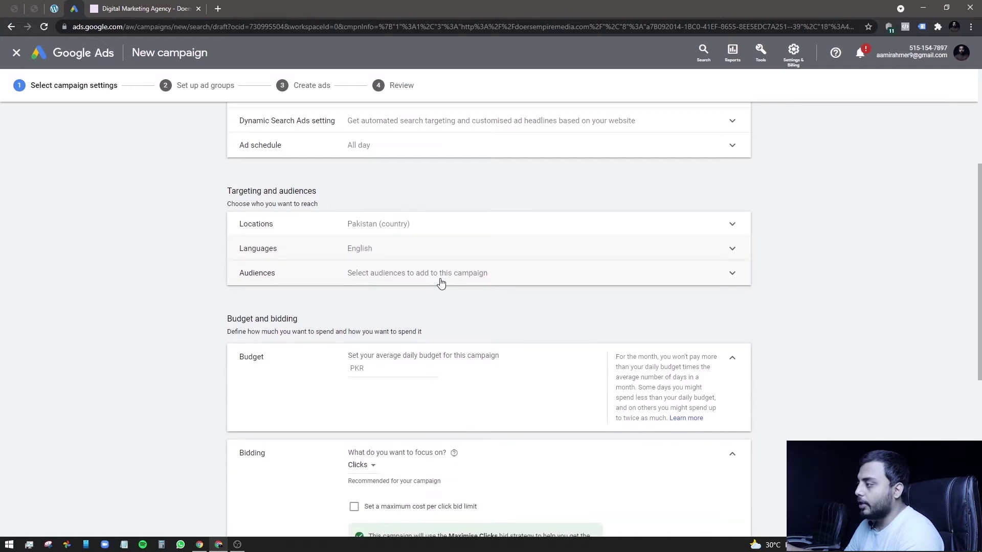
# Open the audience settings and examine the parental status groups under the detailed demographics (Who they are).
pyautogui.click(441, 278)
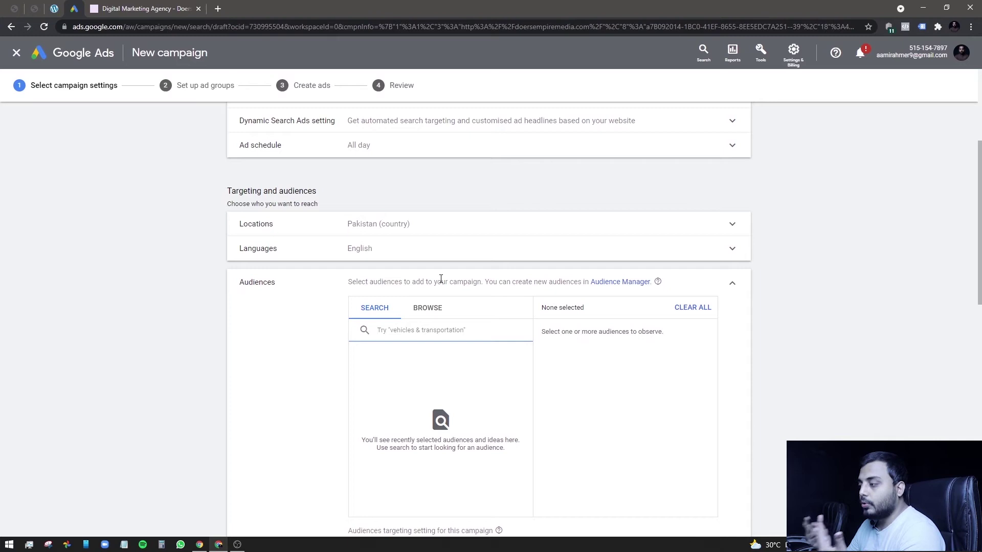
pyautogui.scroll(-2, 424, 286)
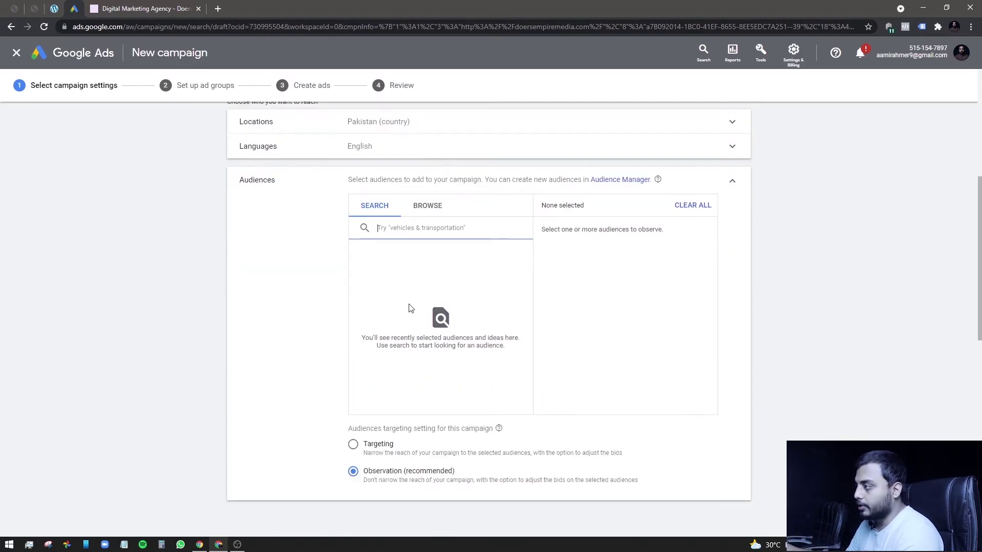
pyautogui.click(432, 207)
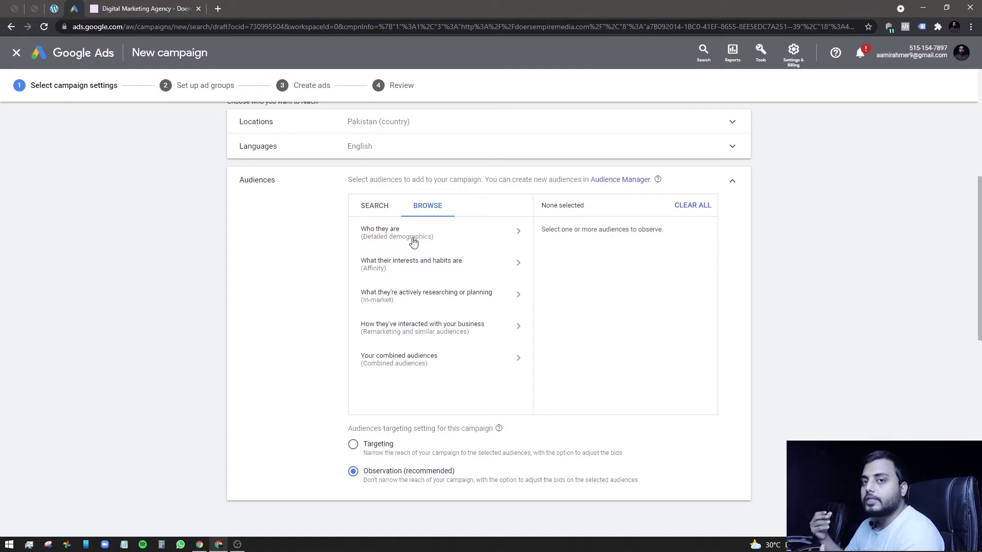
pyautogui.click(440, 236)
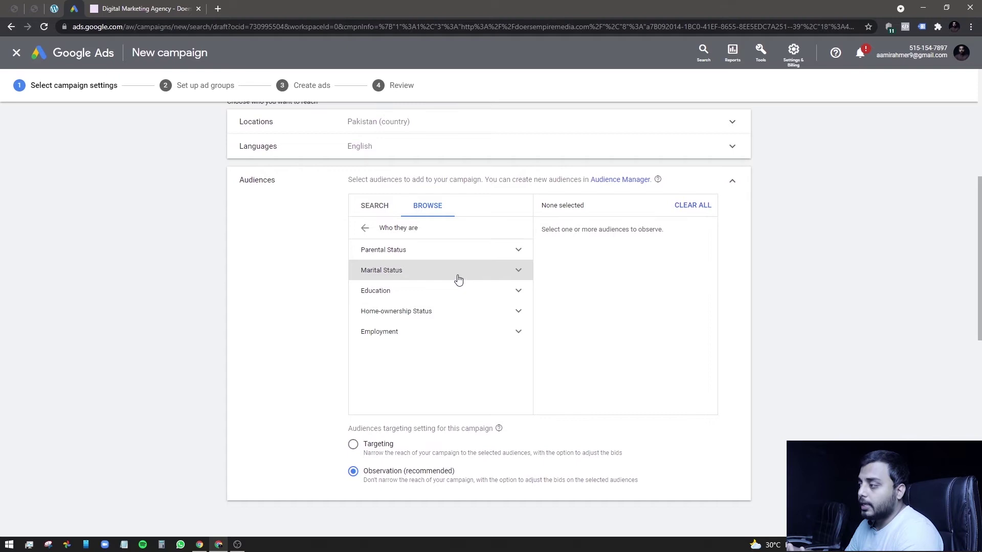
pyautogui.click(521, 249)
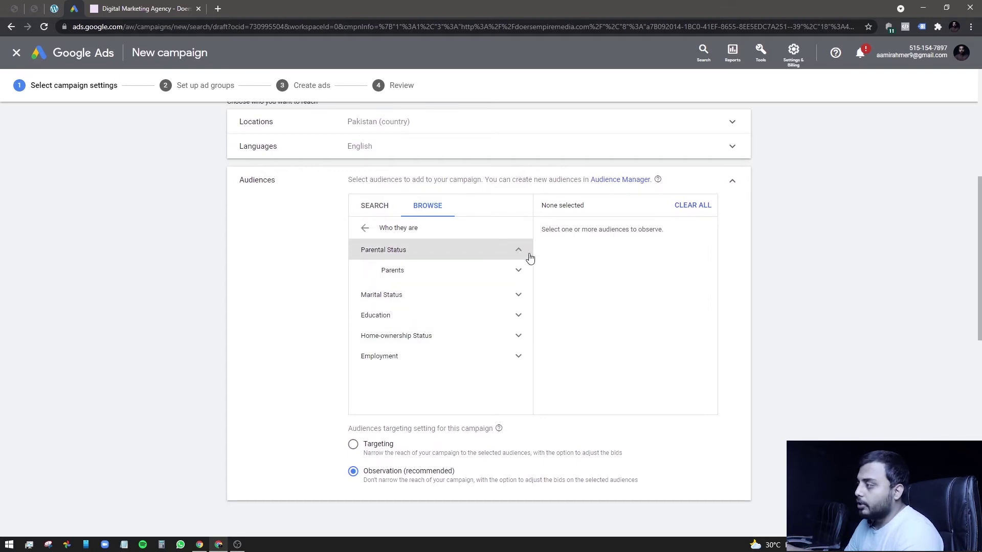
pyautogui.click(518, 274)
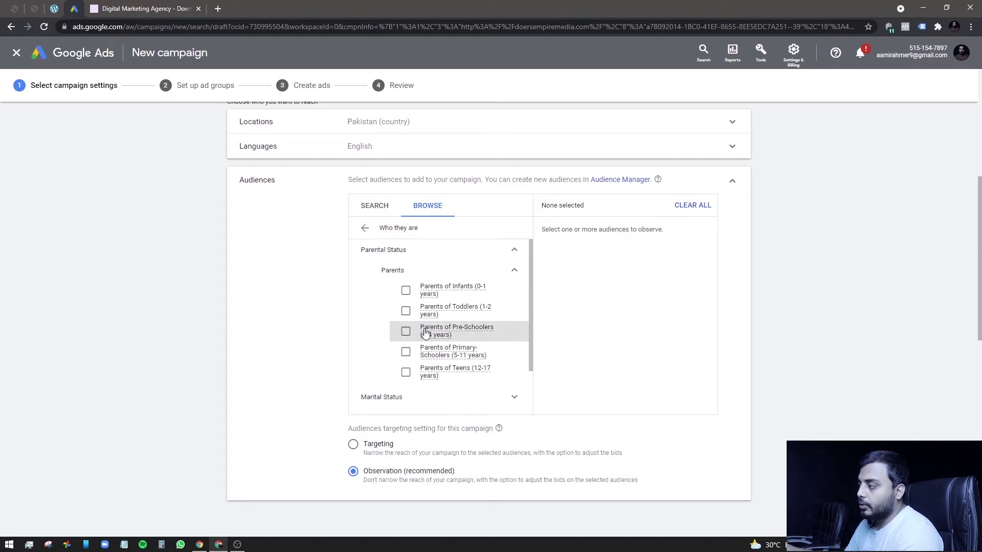
pyautogui.moveTo(458, 332)
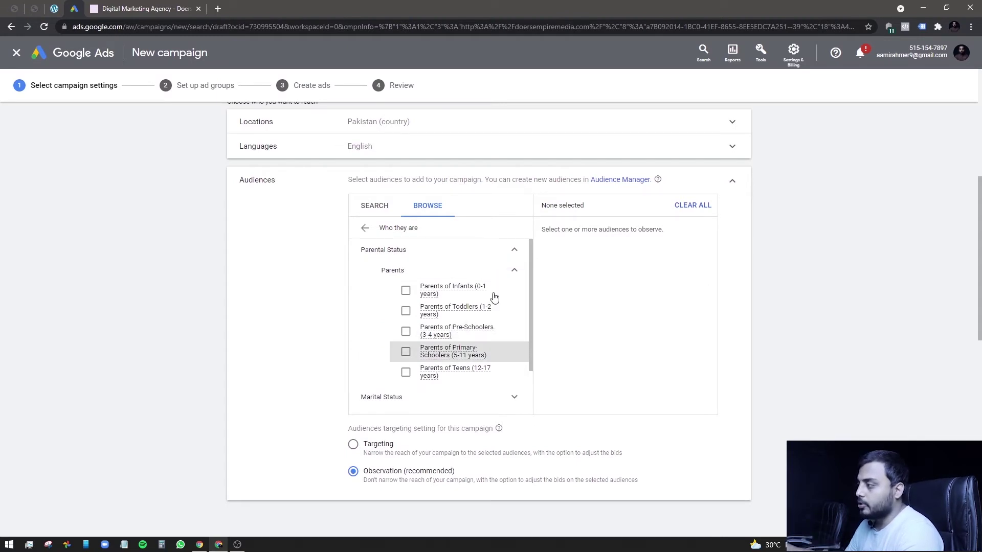
pyautogui.click(516, 271)
pyautogui.click(516, 252)
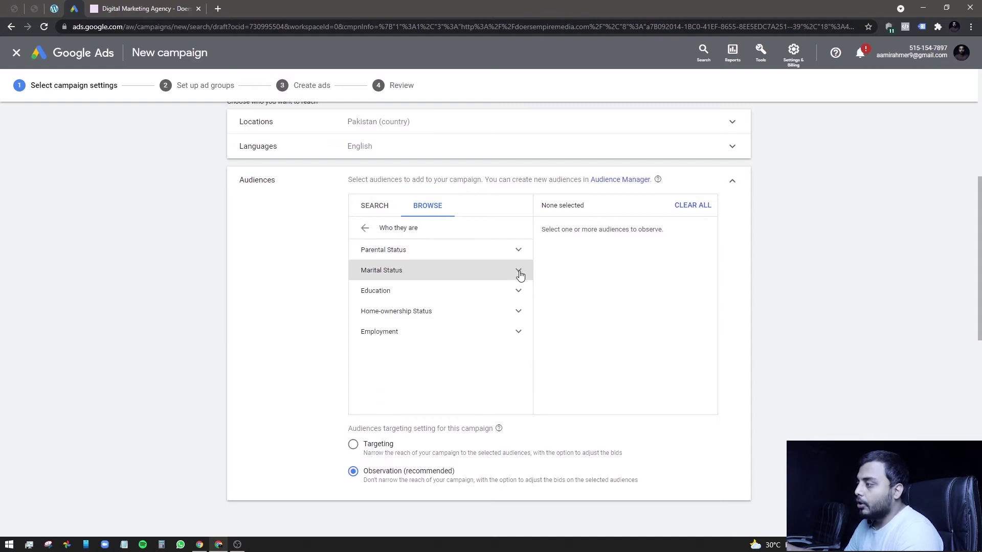
# Review the marital status, education, home-ownership and employment demographics, and return to the audience categories without selecting any.
pyautogui.click(518, 271)
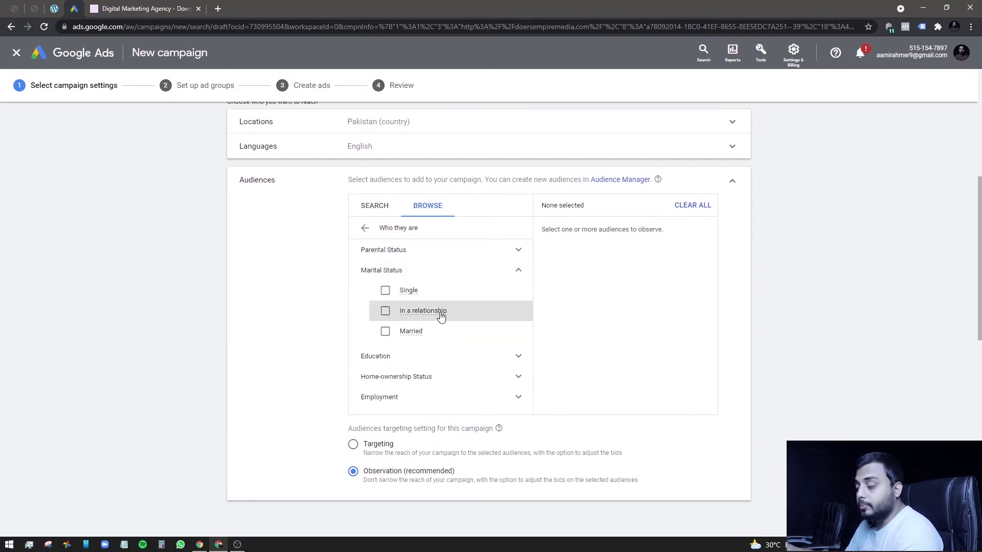
pyautogui.click(518, 271)
pyautogui.click(413, 292)
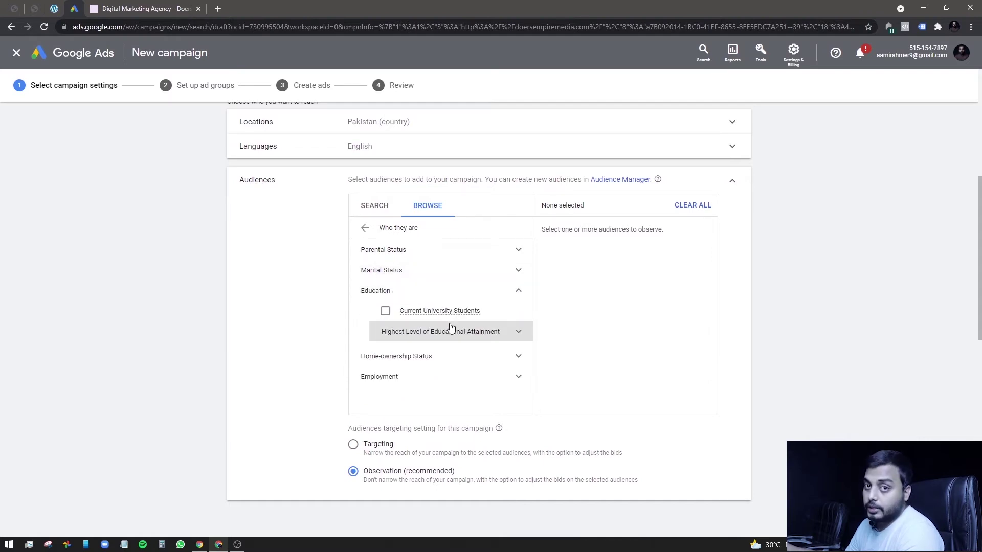
pyautogui.click(514, 338)
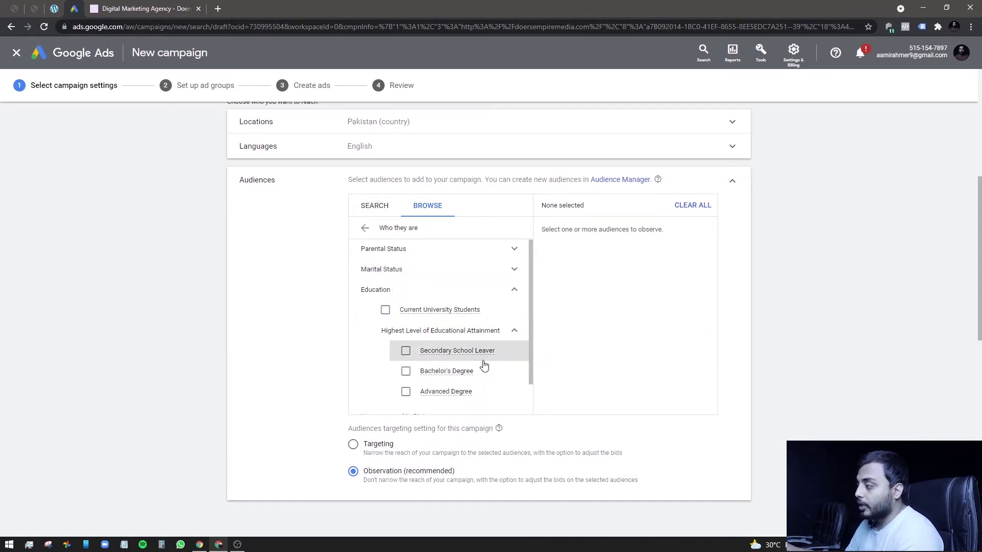
pyautogui.scroll(-1, 482, 361)
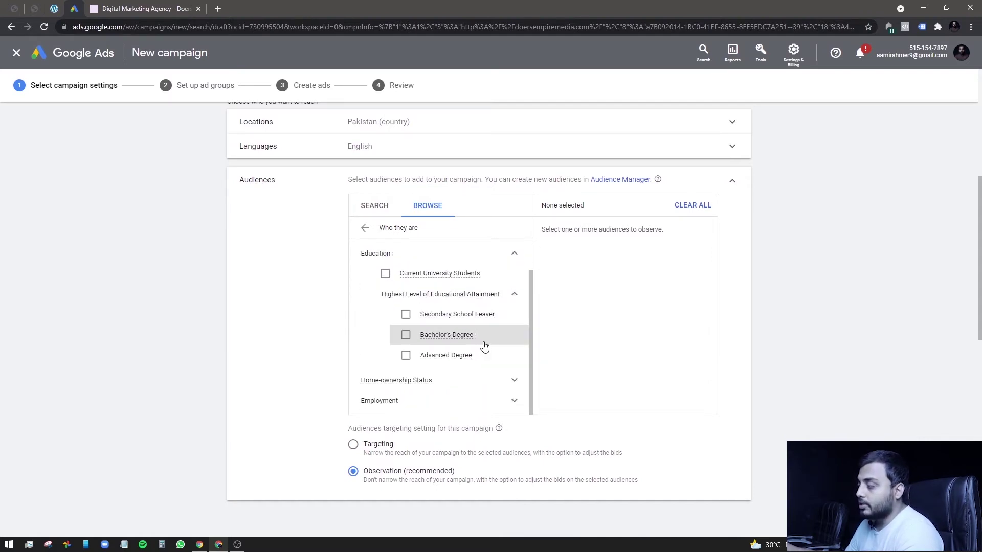
pyautogui.click(515, 254)
pyautogui.click(518, 312)
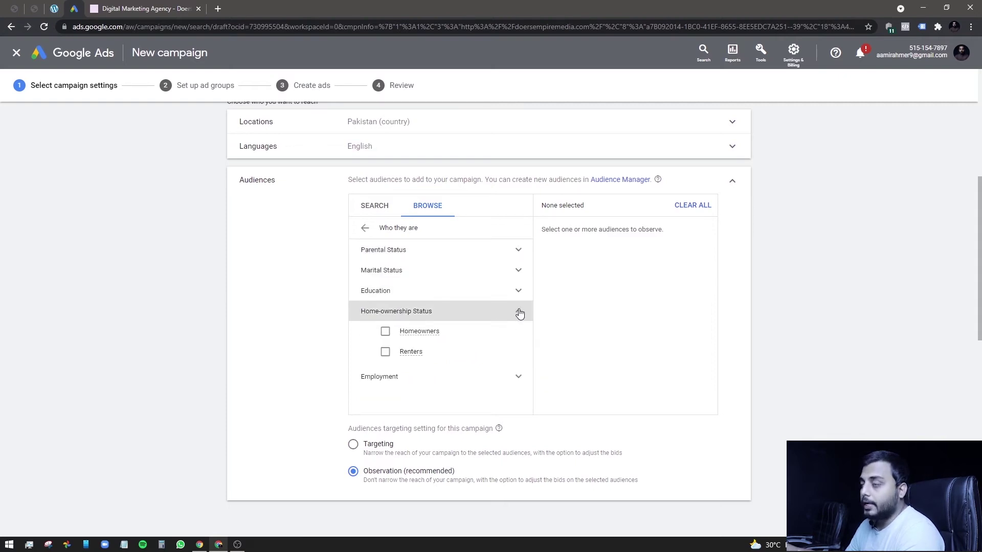
pyautogui.click(519, 313)
pyautogui.click(524, 336)
pyautogui.click(524, 335)
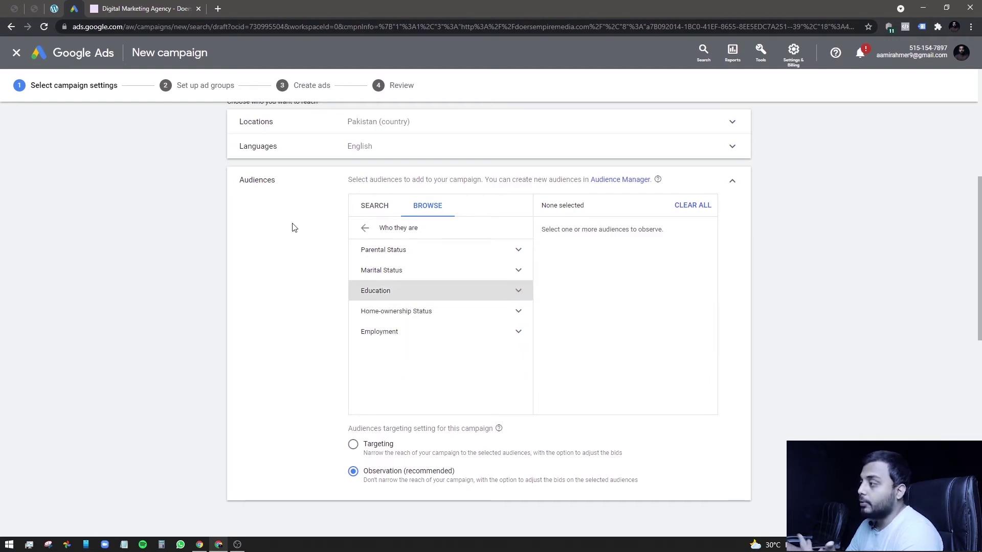
pyautogui.click(366, 231)
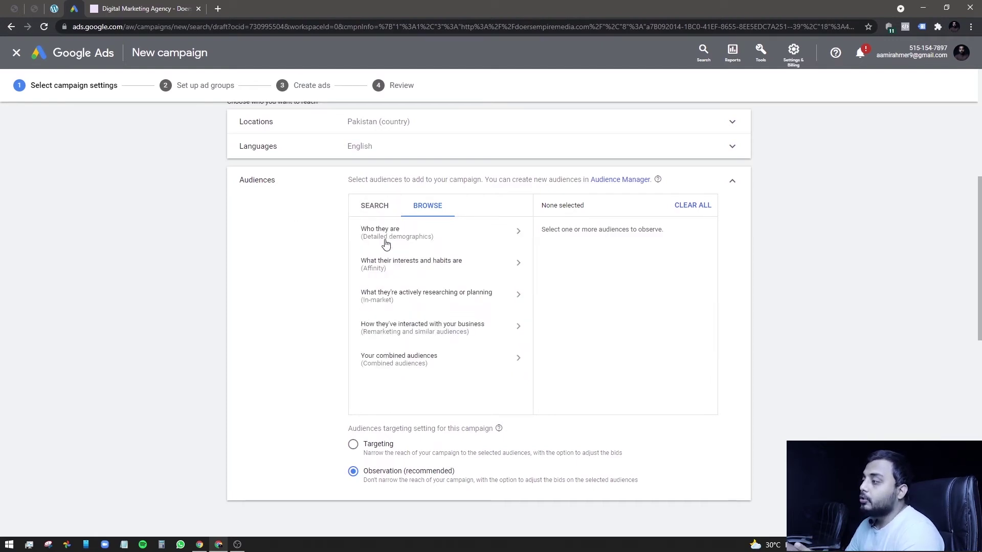
# Examine the affinity audiences for interests and habits, including the News & Politics and Media & Entertainment subcategories.
pyautogui.click(448, 266)
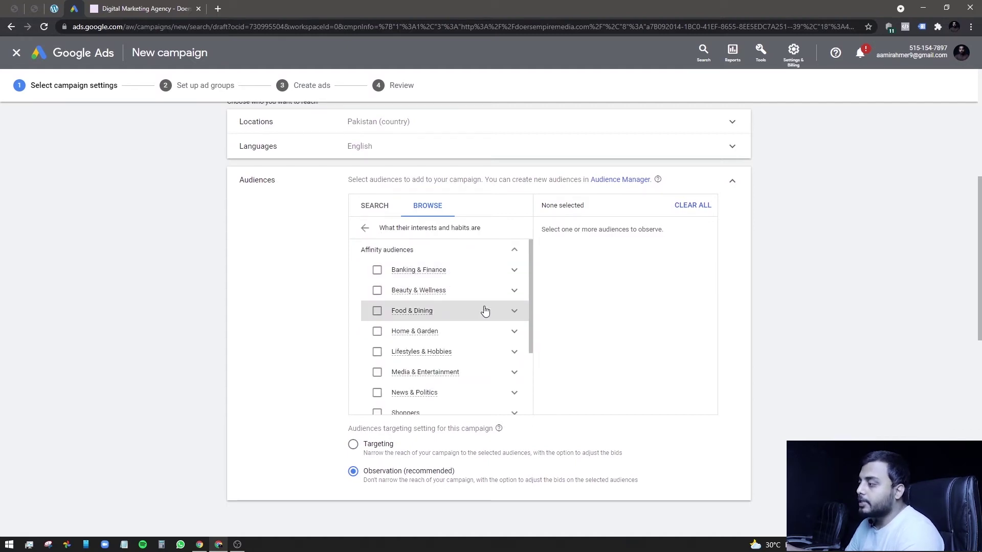
pyautogui.scroll(-2, 463, 314)
pyautogui.scroll(1, 472, 328)
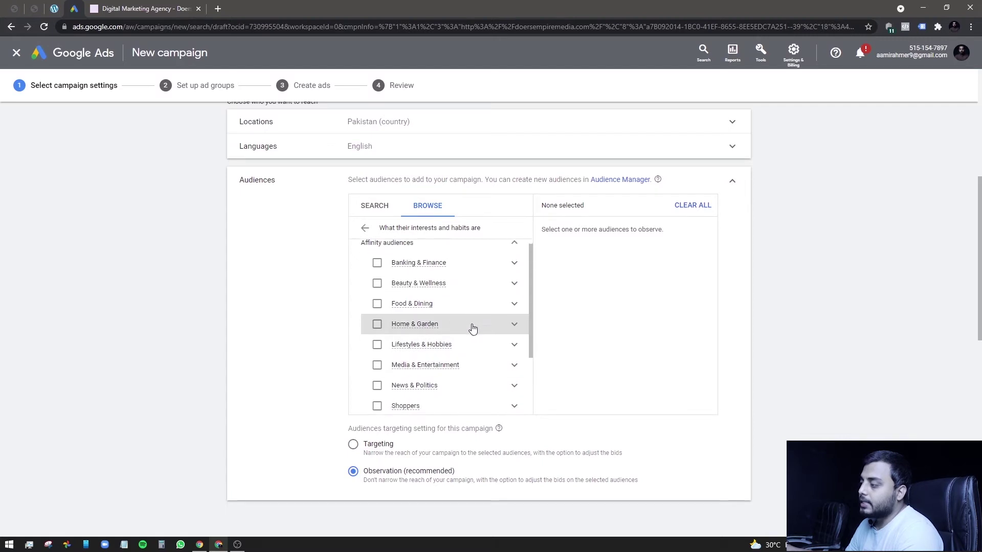
pyautogui.scroll(-4, 473, 325)
pyautogui.scroll(6, 470, 327)
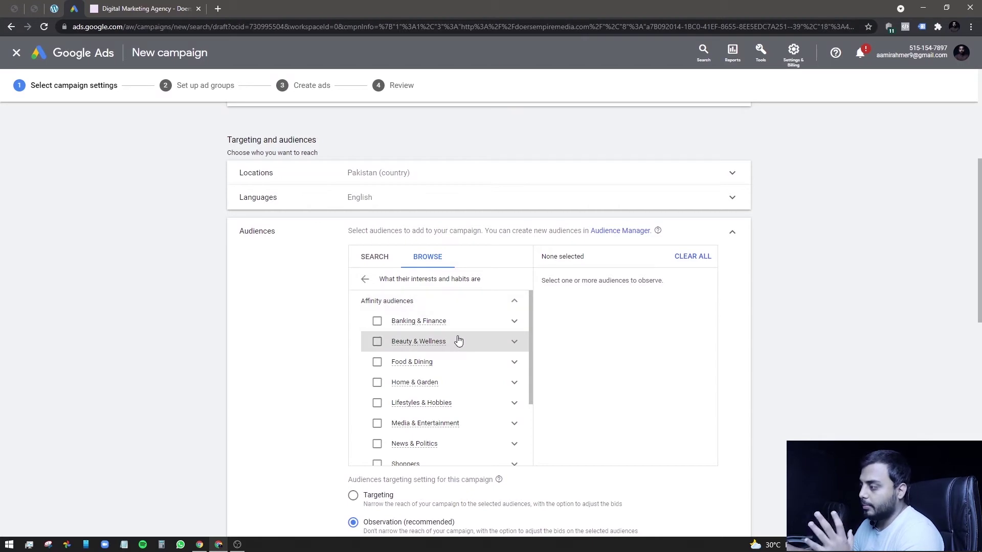
pyautogui.scroll(-1, 478, 335)
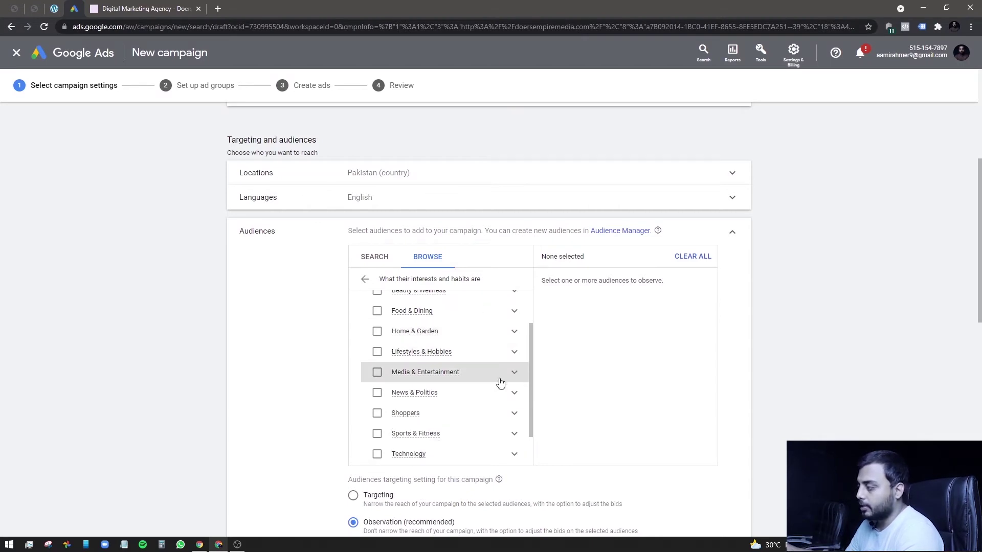
pyautogui.click(514, 393)
pyautogui.scroll(-1, 529, 376)
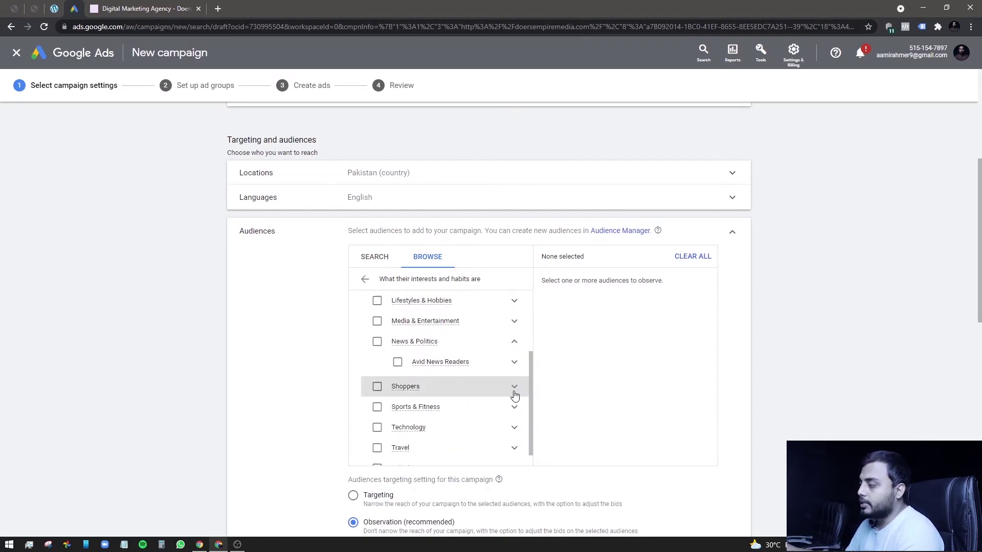
pyautogui.click(515, 362)
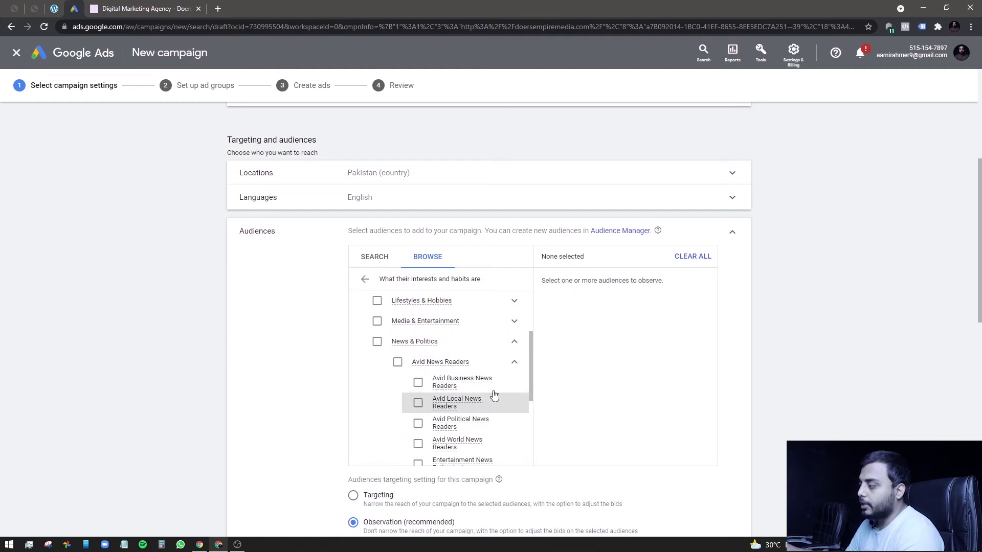
pyautogui.click(515, 348)
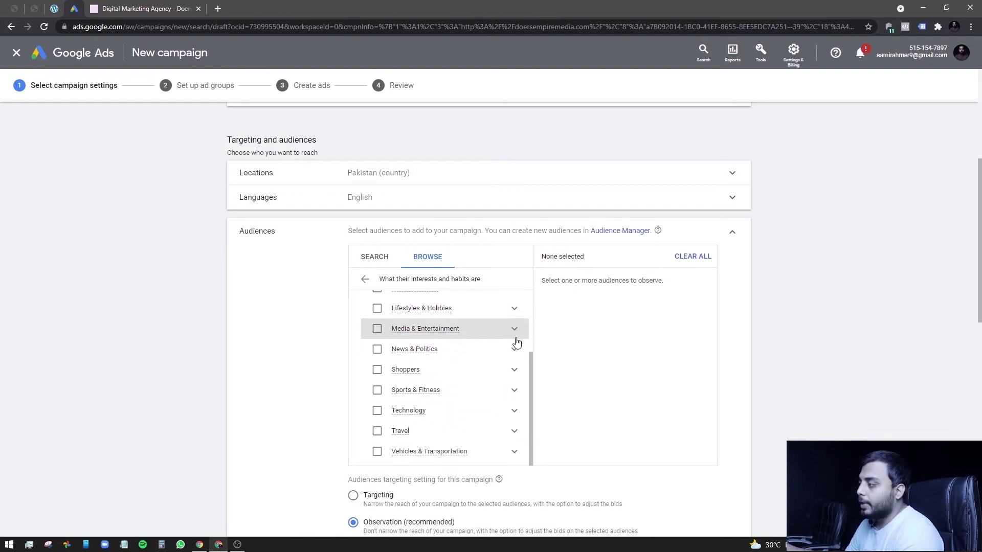
pyautogui.click(516, 331)
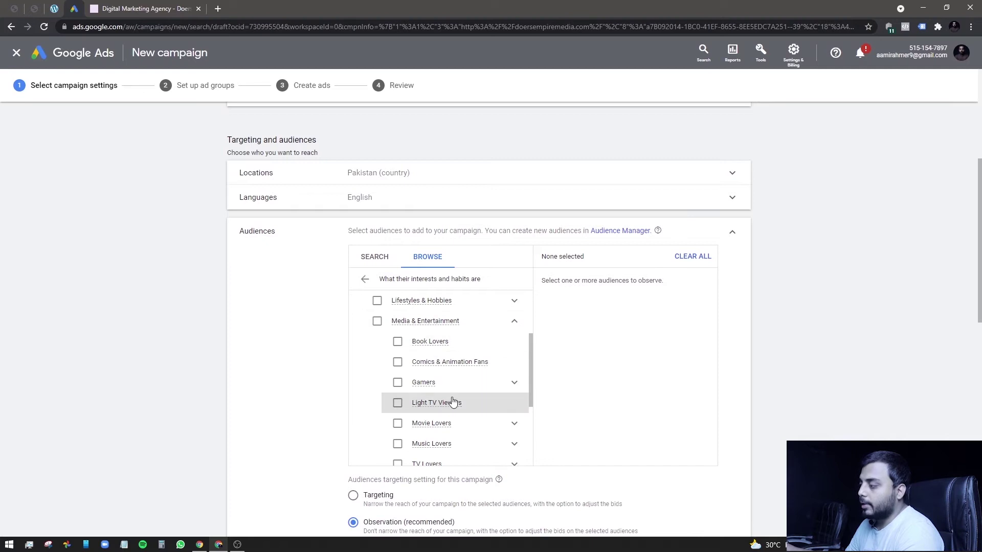
# Review the remaining Media & Entertainment affinity subcategories, collapse that group, and look over the other affinity categories.
pyautogui.scroll(-1, 452, 403)
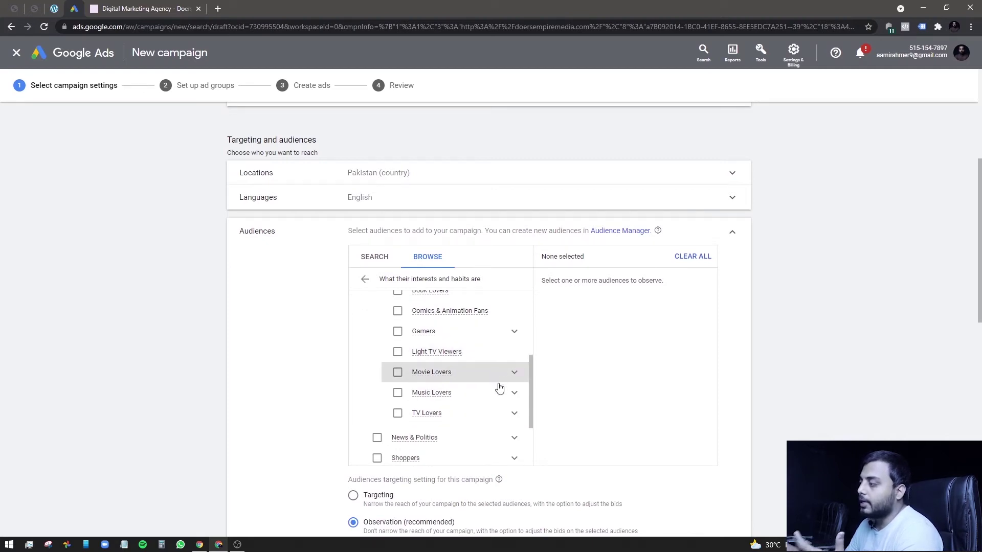
pyautogui.scroll(1, 492, 388)
pyautogui.click(514, 321)
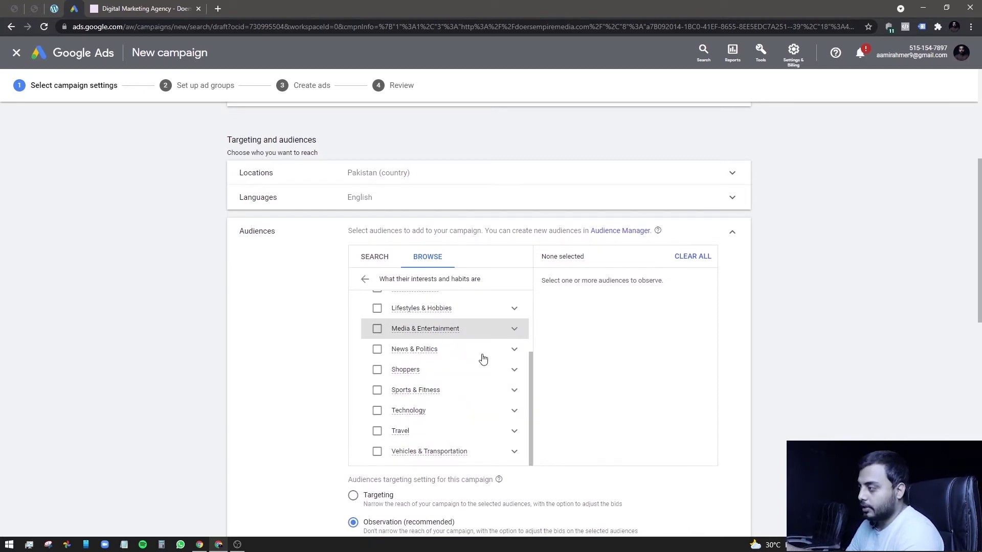
pyautogui.scroll(1, 470, 377)
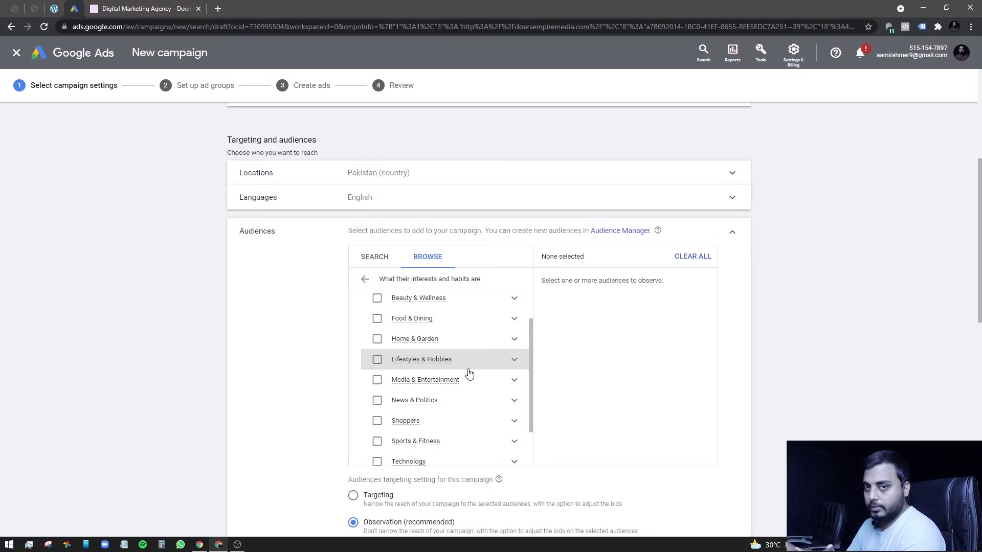
pyautogui.scroll(-1, 464, 379)
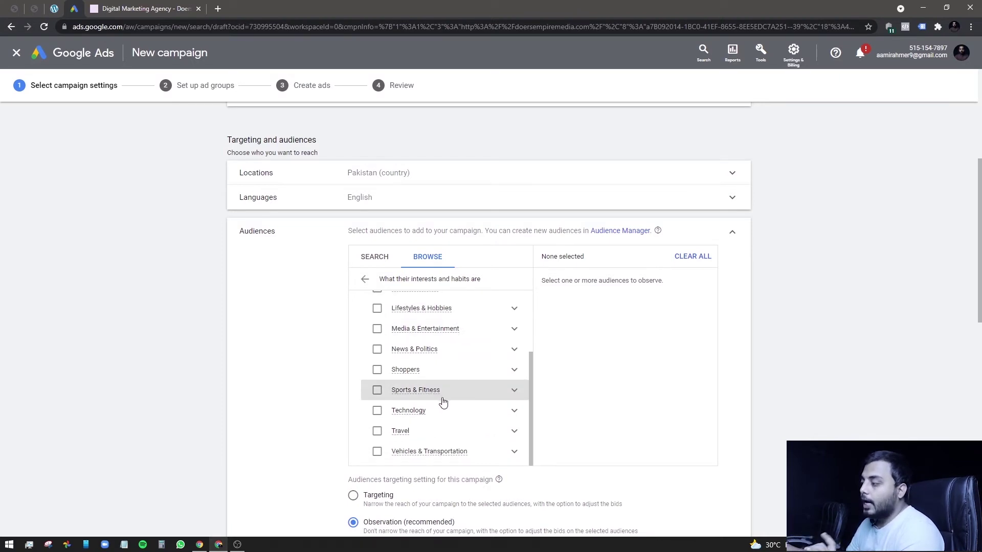
# Examine the Technology and Travel affinity subcategories, collapse both groups, and return to the main audience categories.
pyautogui.click(514, 411)
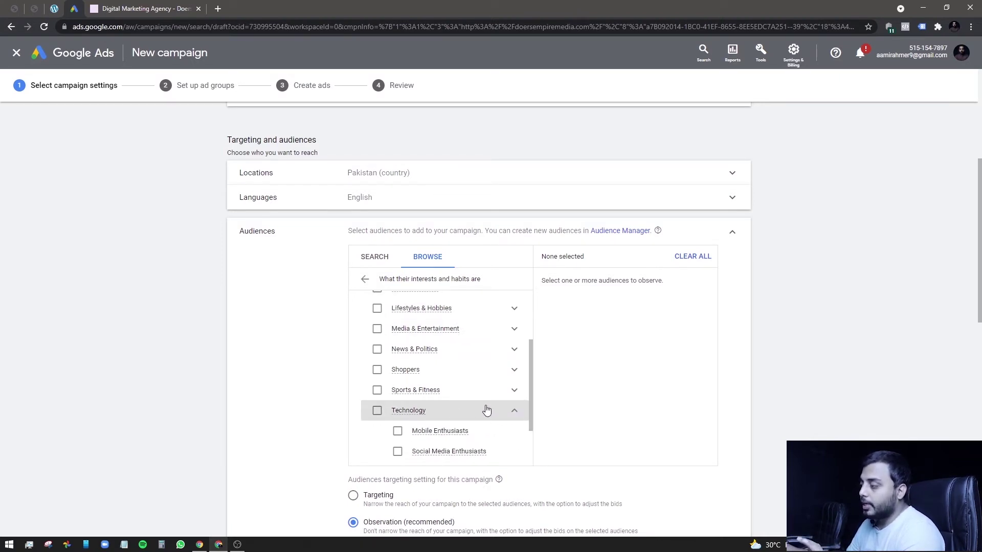
pyautogui.scroll(-1, 487, 408)
pyautogui.click(515, 362)
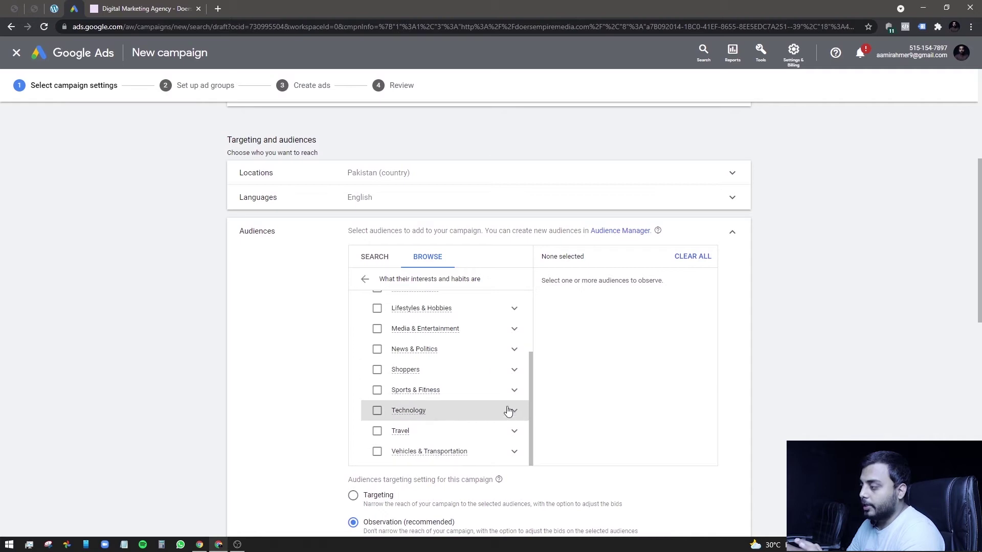
pyautogui.click(513, 432)
pyautogui.scroll(-3, 490, 387)
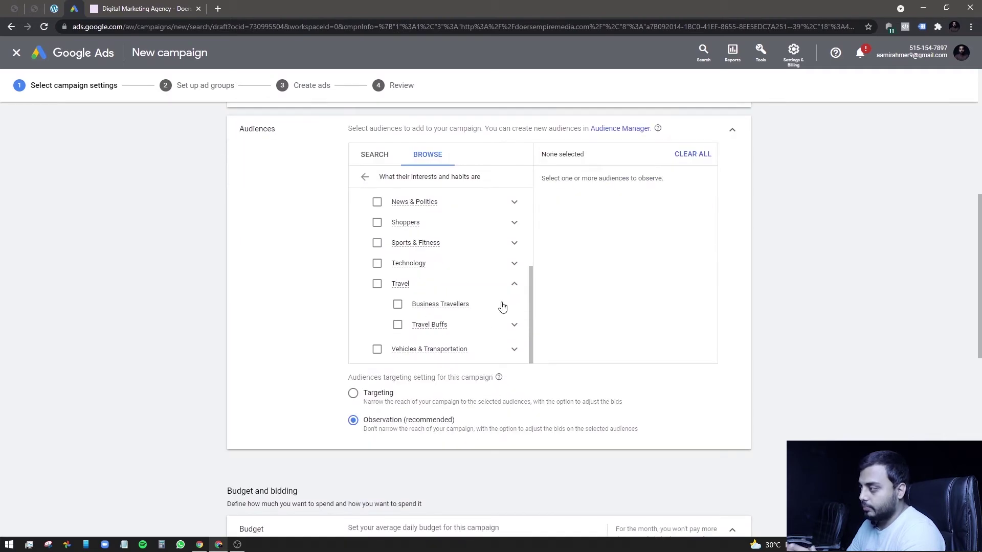
pyautogui.click(515, 284)
pyautogui.scroll(3, 460, 337)
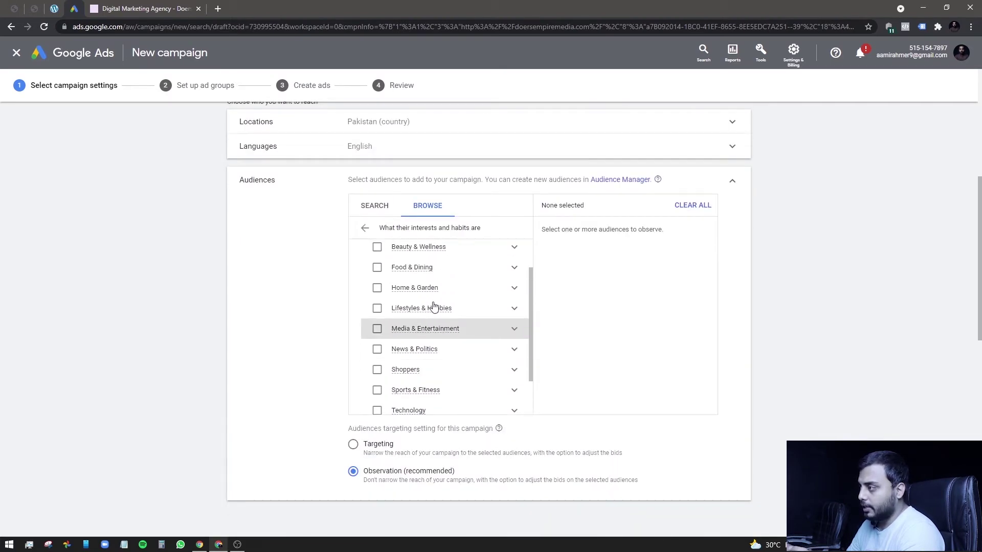
pyautogui.click(364, 228)
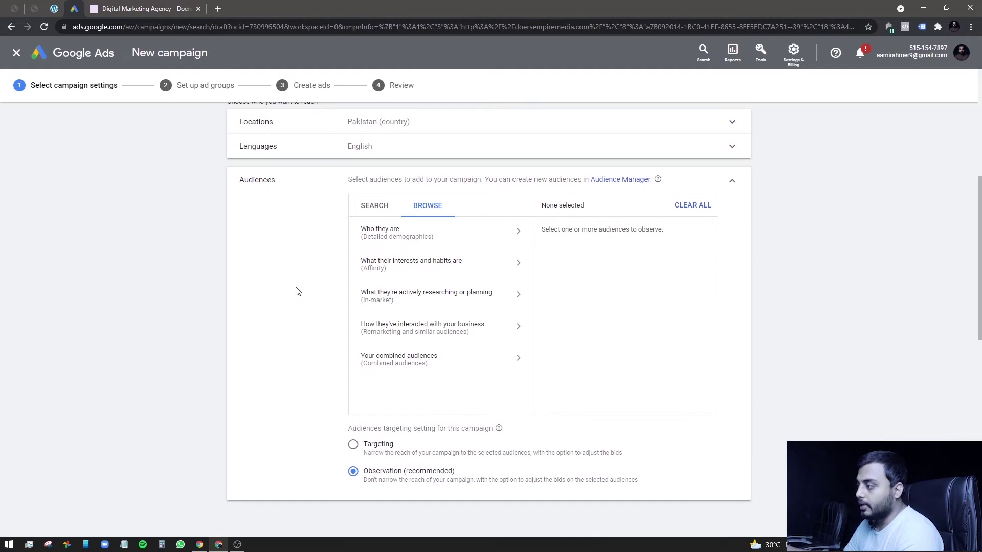
# Browse the in-market Business Services audiences, briefly select and deselect Advertising & Marketing Services, and collapse the audience settings.
pyautogui.click(400, 297)
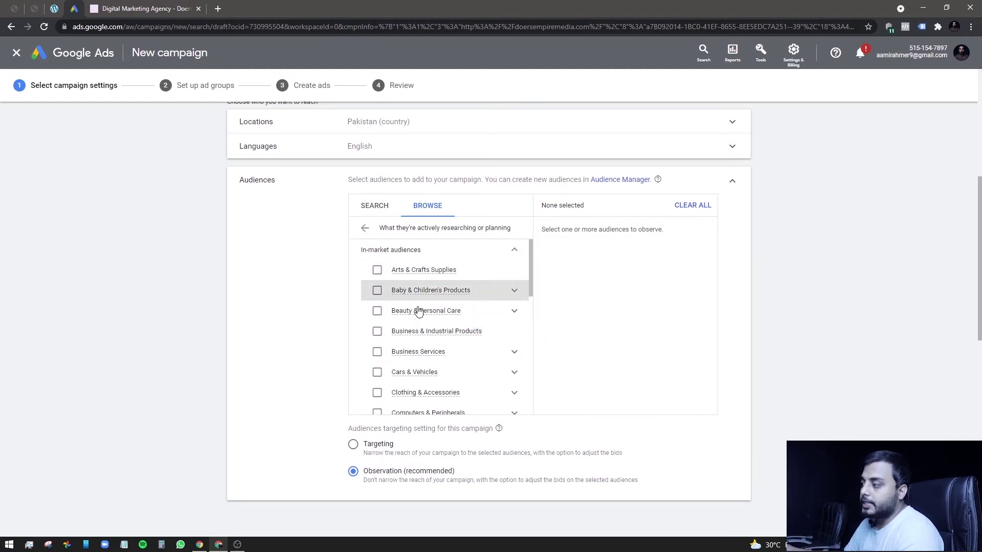
pyautogui.click(514, 354)
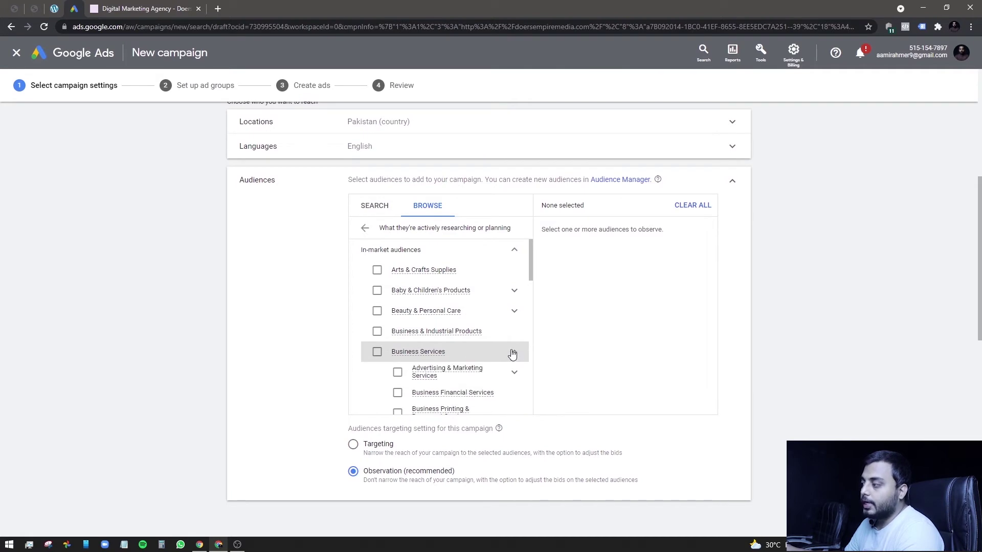
pyautogui.scroll(-1, 450, 314)
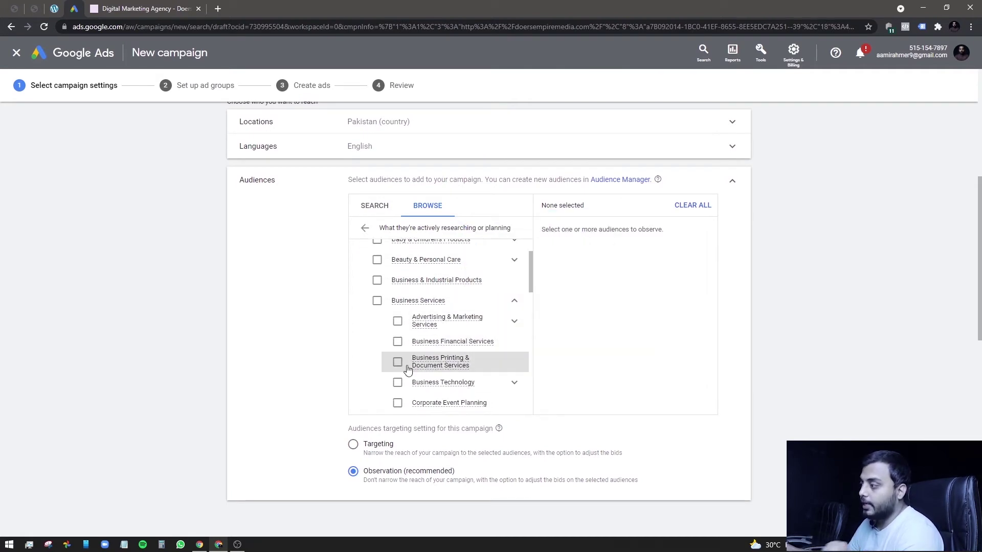
pyautogui.click(398, 323)
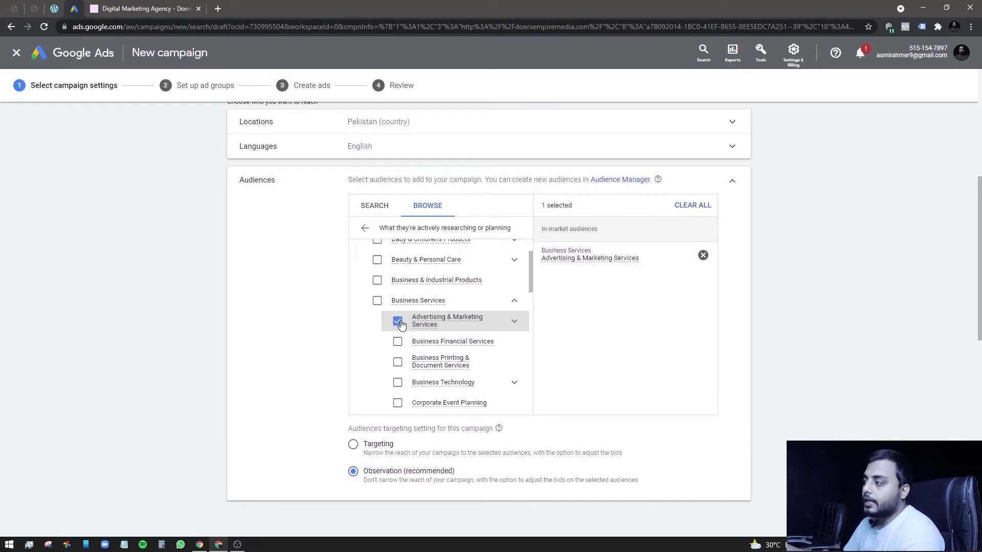
pyautogui.click(398, 322)
pyautogui.click(365, 228)
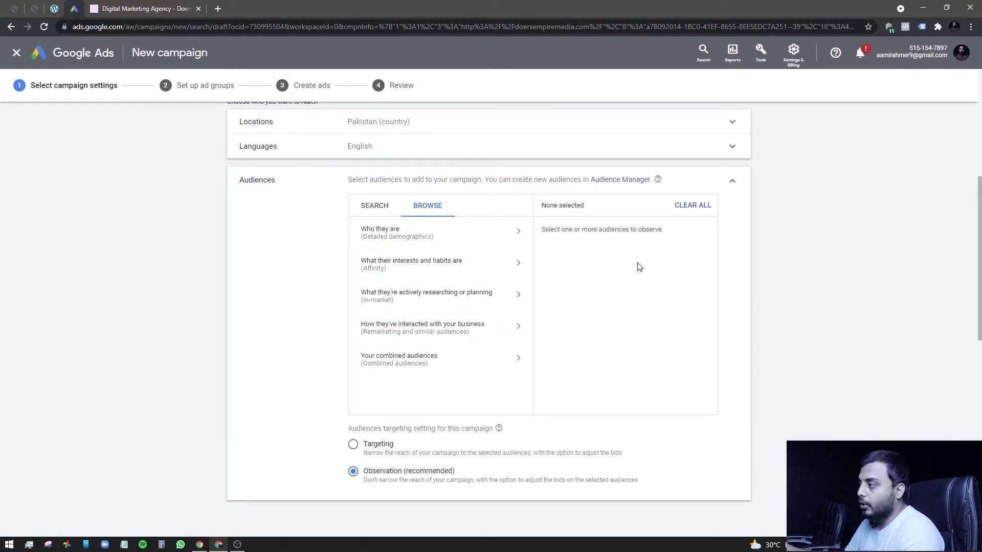
pyautogui.click(732, 181)
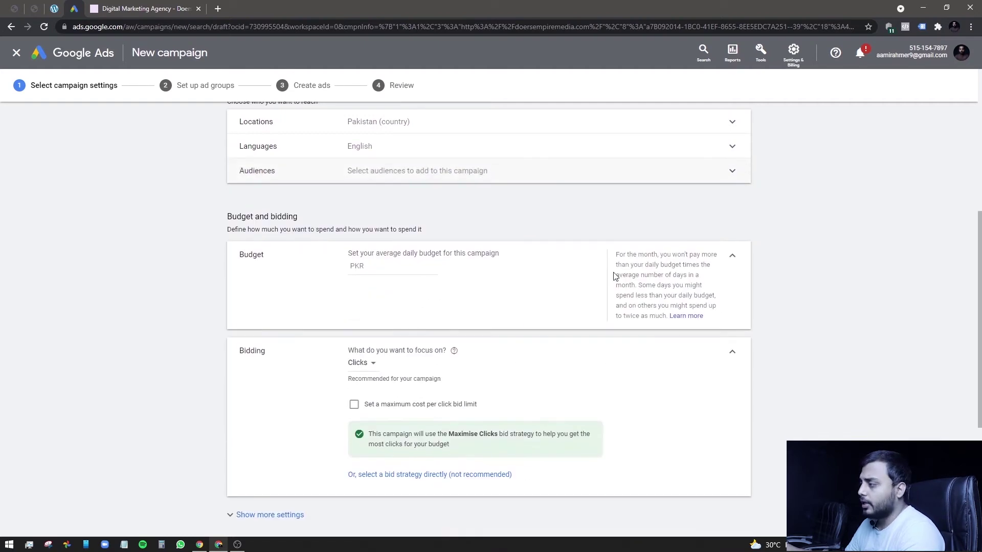
# Set the campaign's average daily budget to PKR 1,500 and collapse the budget settings.
pyautogui.scroll(2, 409, 246)
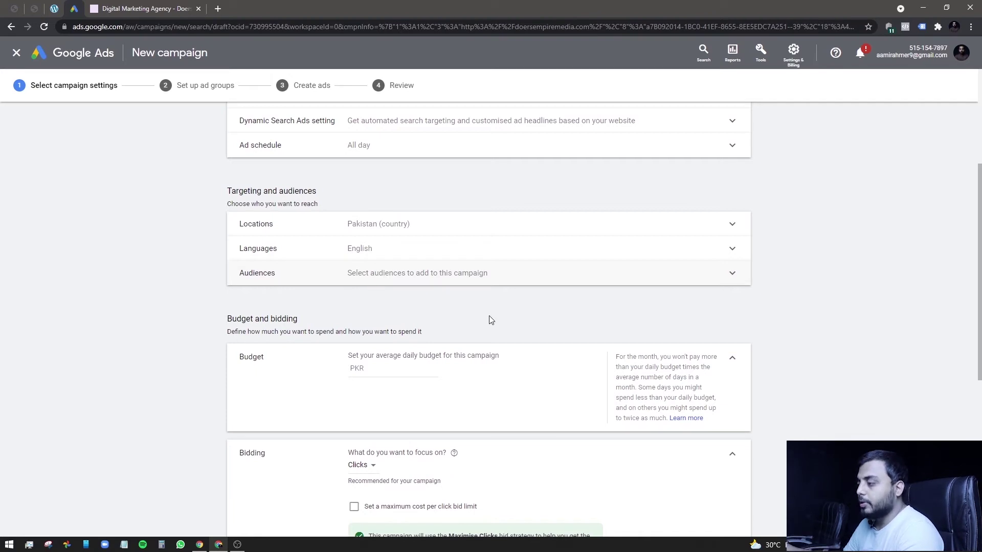
pyautogui.scroll(-1, 422, 364)
pyautogui.click(393, 319)
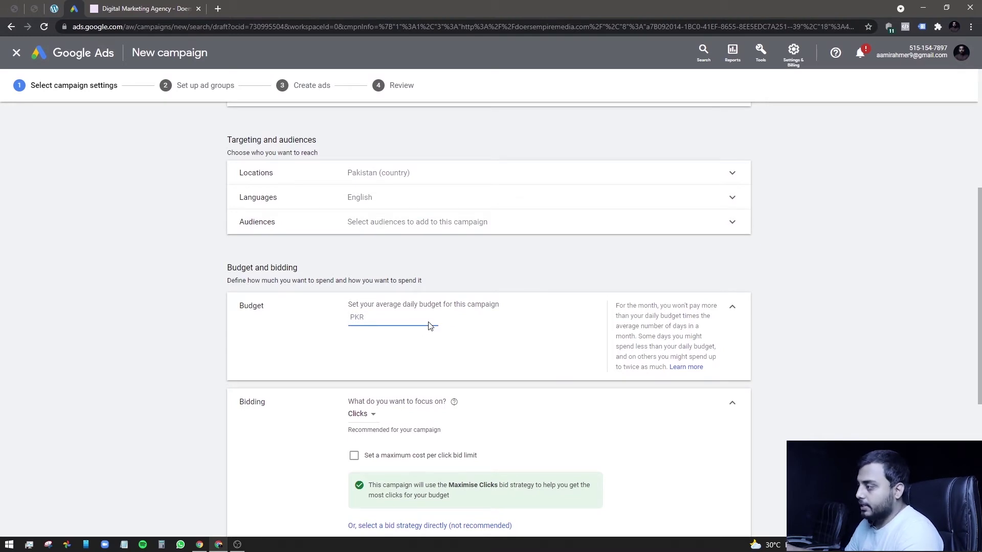
pyautogui.scroll(-1, 432, 325)
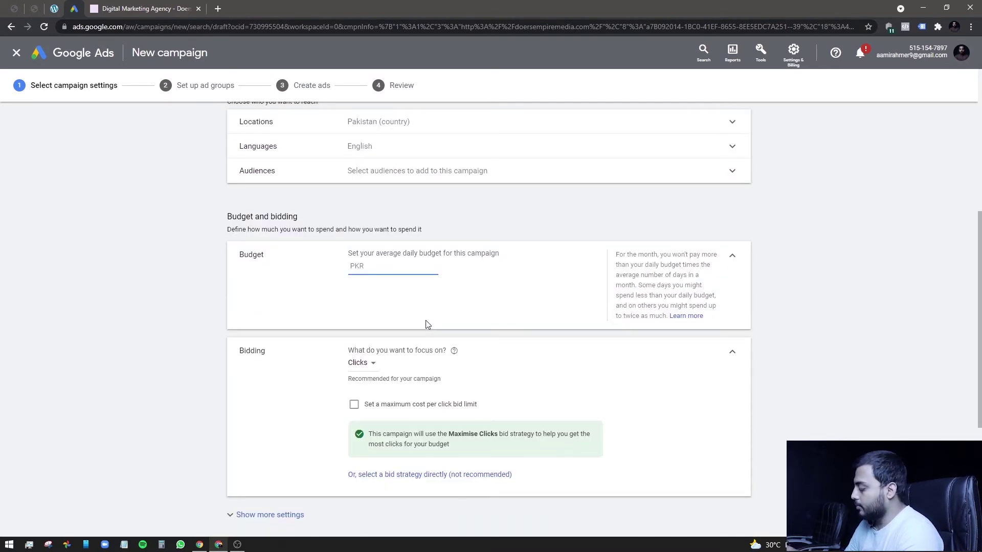
pyautogui.write('1,500')
pyautogui.click(301, 297)
pyautogui.click(732, 257)
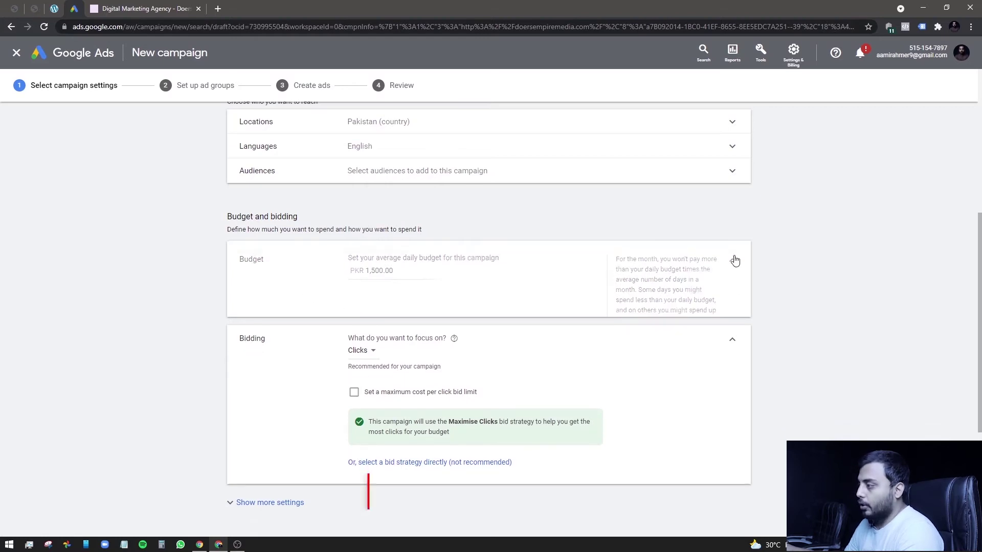
# Examine the bidding focus options and the note on the Maximise Clicks bid strategy, and collapse the bidding settings.
pyautogui.scroll(-1, 377, 257)
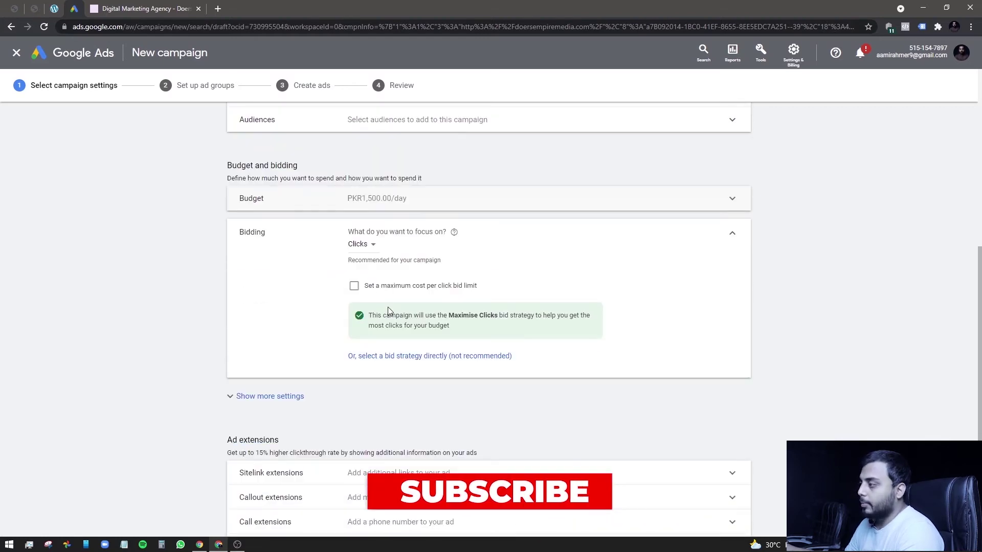
pyautogui.click(360, 244)
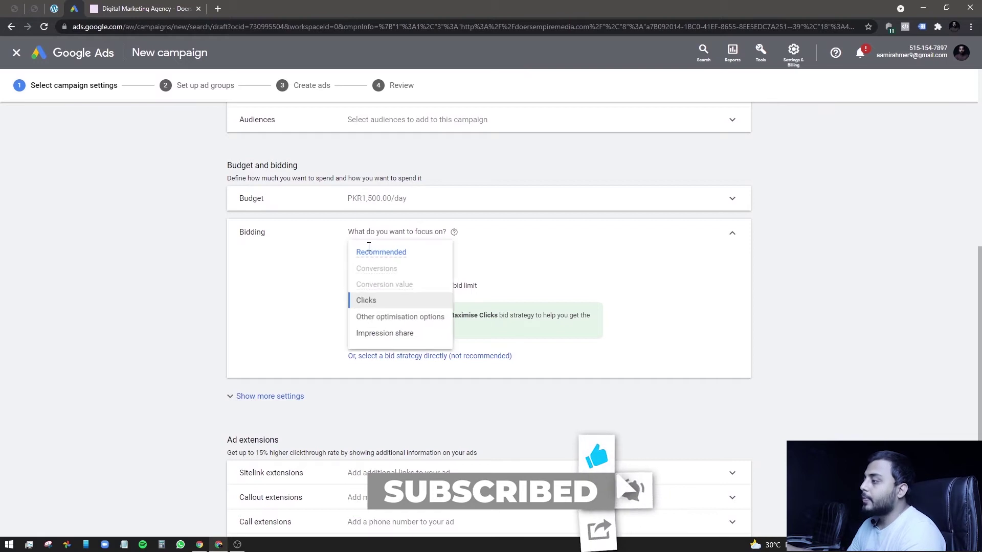
pyautogui.click(316, 287)
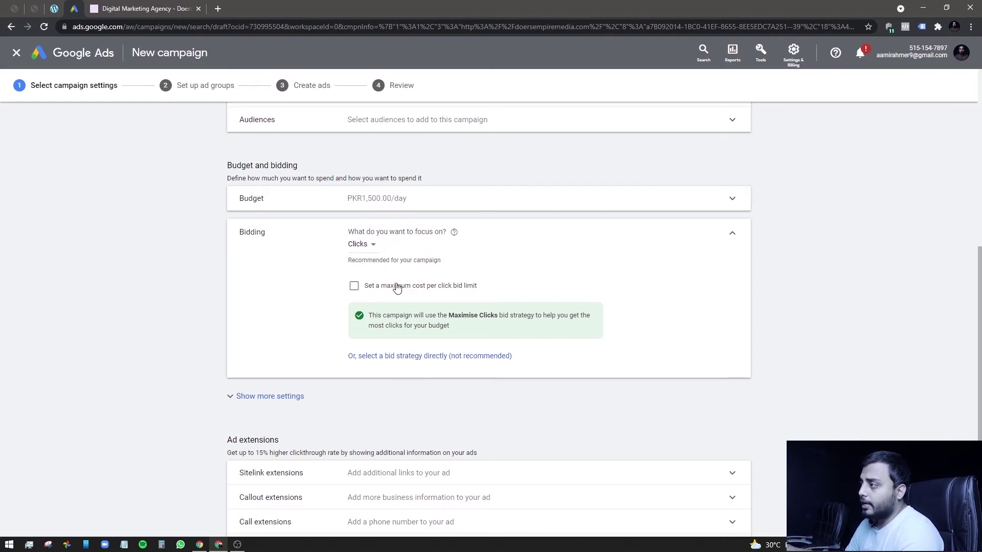
pyautogui.scroll(2, 454, 259)
pyautogui.scroll(5, 455, 260)
pyautogui.scroll(-6, 461, 254)
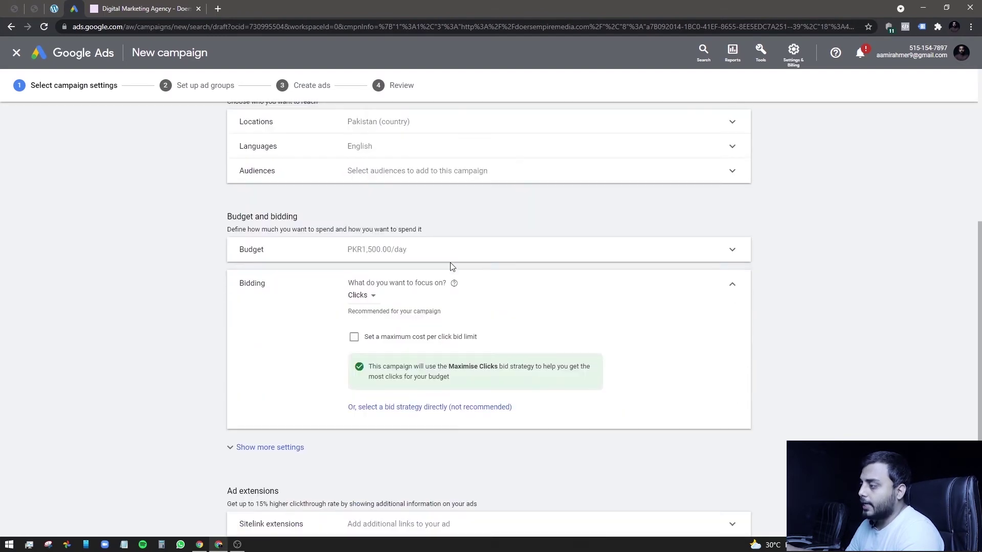
pyautogui.click(372, 298)
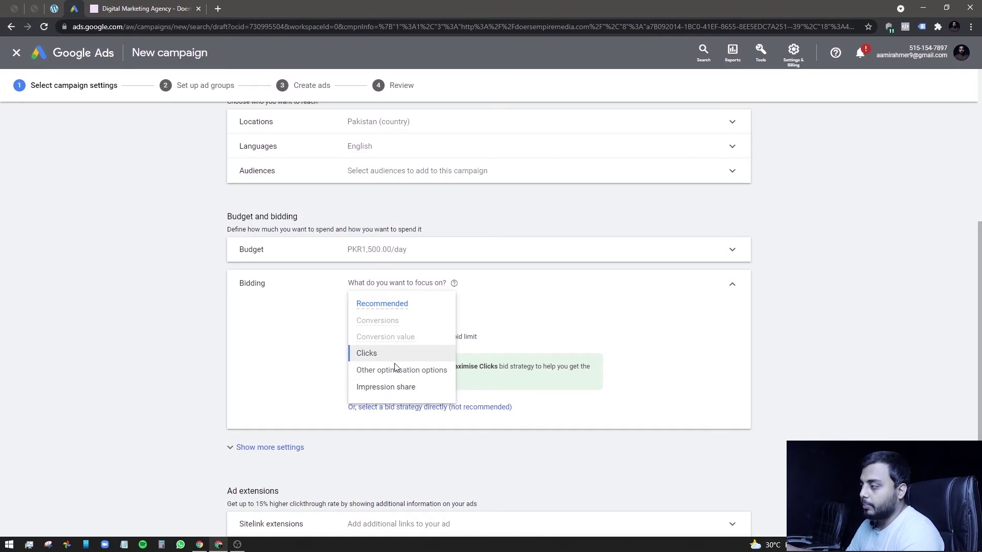
pyautogui.click(732, 287)
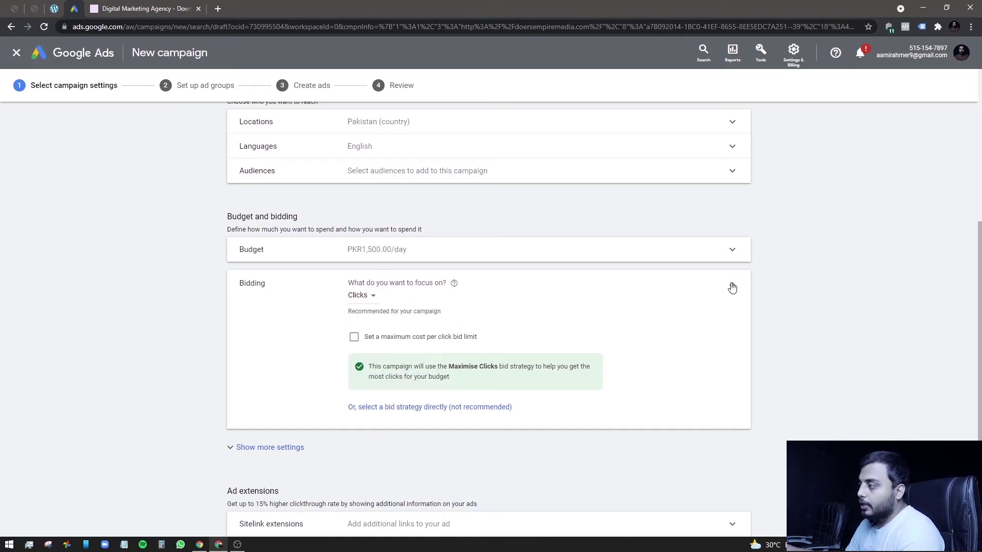
pyautogui.click(364, 299)
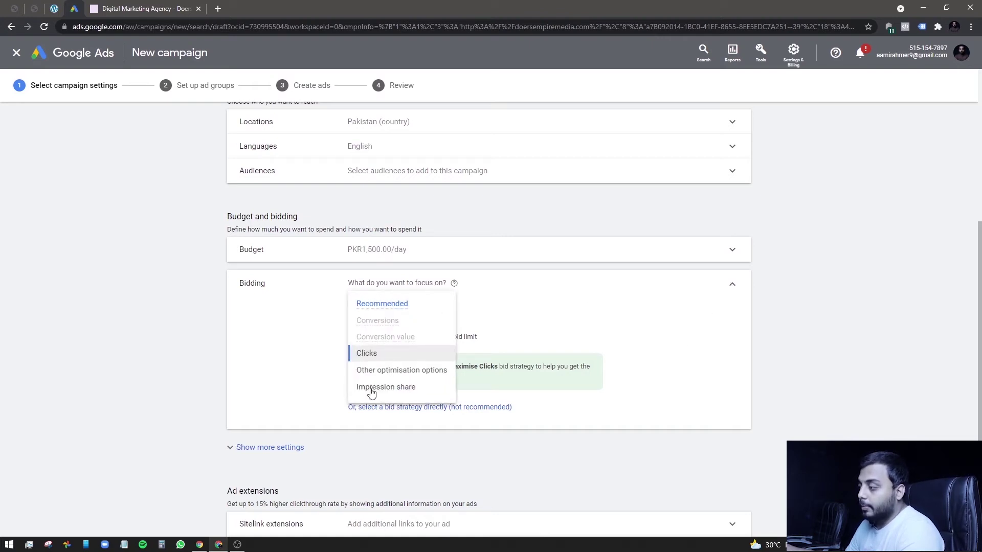
pyautogui.click(450, 388)
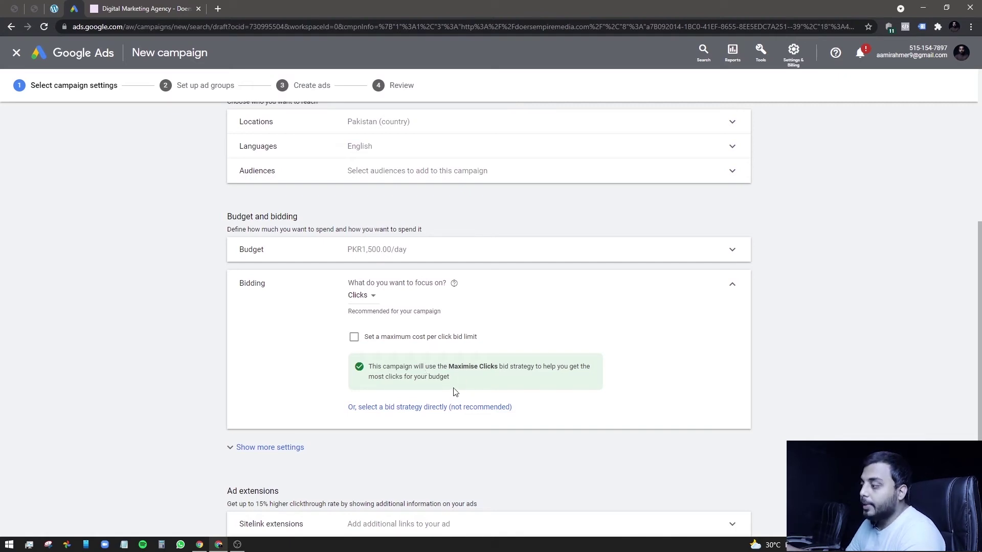
pyautogui.moveTo(450, 366); pyautogui.dragTo(493, 369)
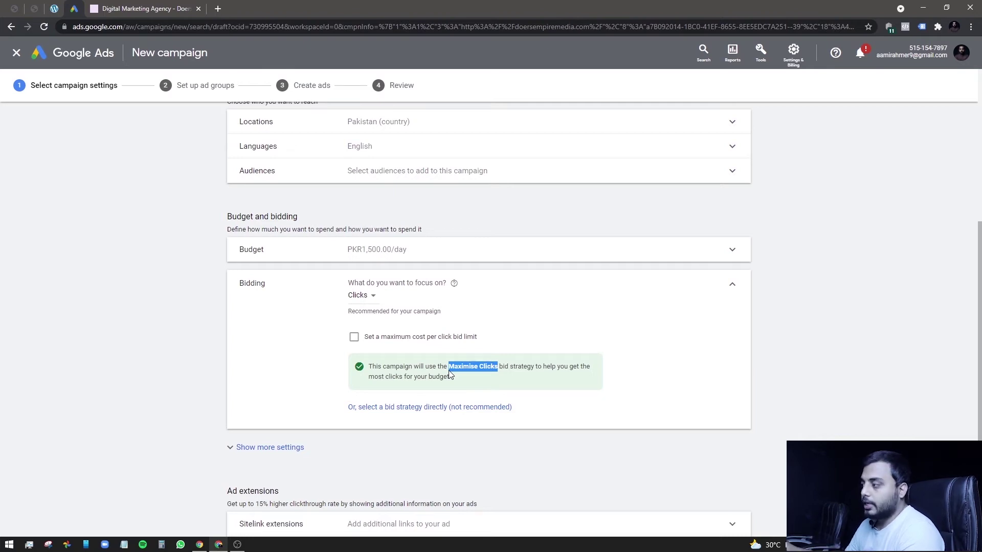
pyautogui.click(732, 287)
# Reveal the additional campaign settings, examine the conversion tracking setup page, return to the campaign draft, and collapse the conversions settings.
pyautogui.click(230, 303)
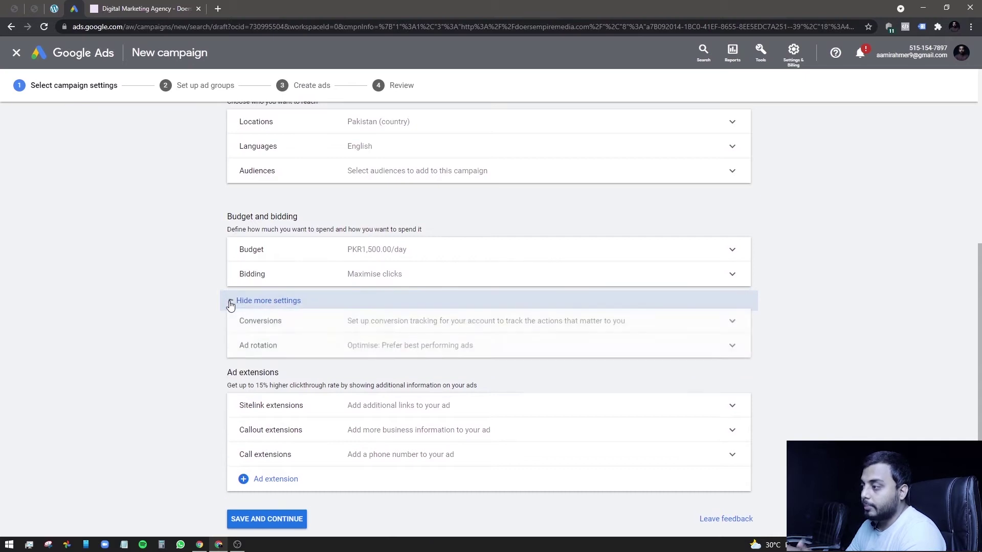
pyautogui.click(390, 327)
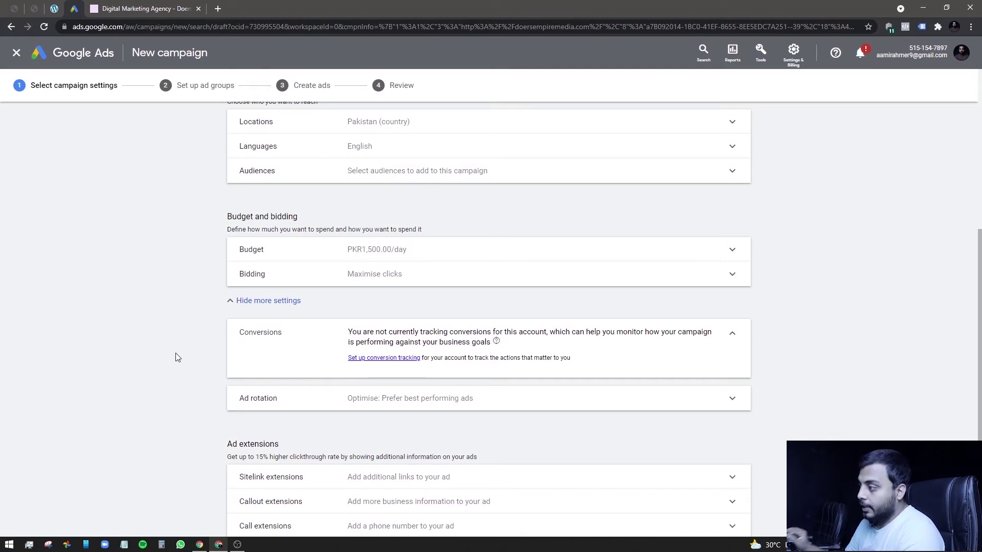
pyautogui.click(375, 358)
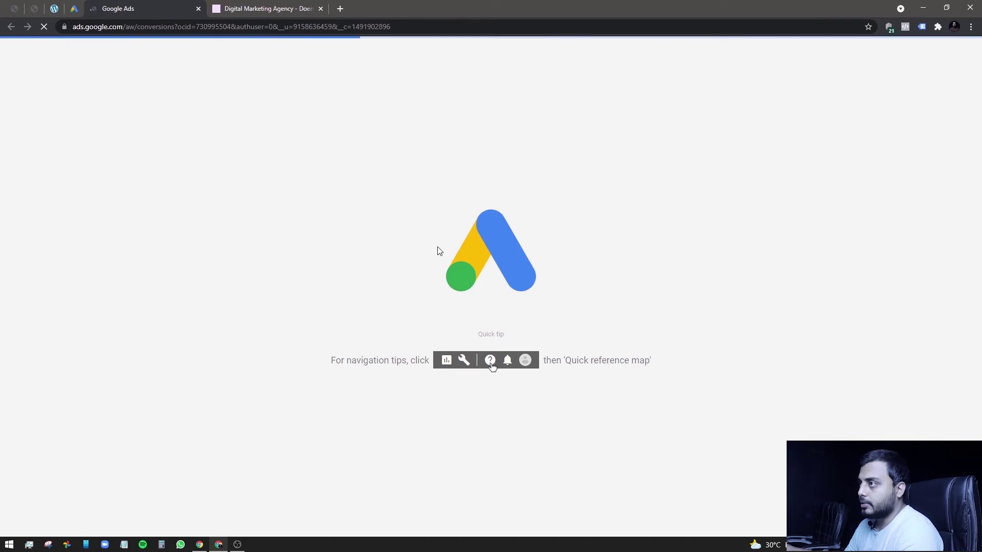
pyautogui.click(74, 8)
pyautogui.click(147, 6)
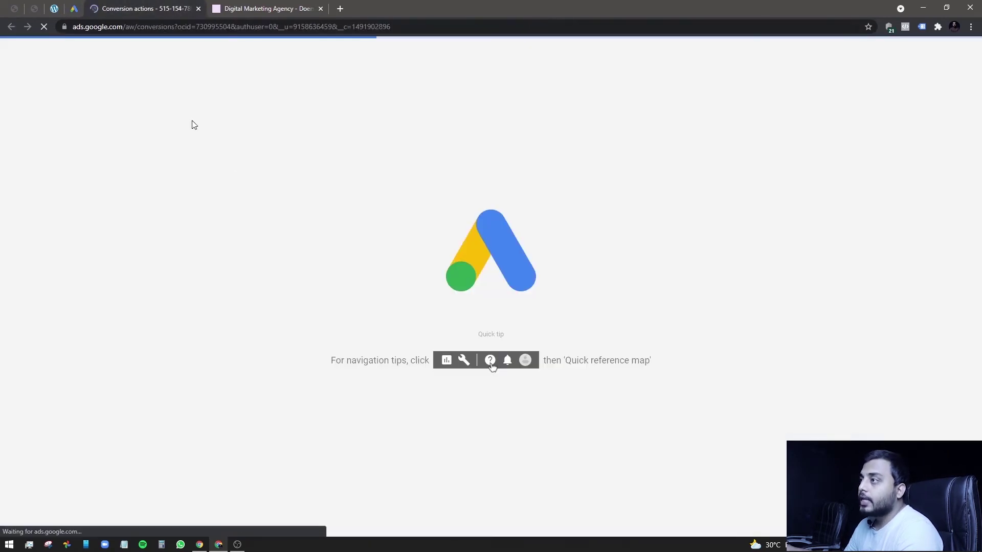
pyautogui.click(75, 10)
pyautogui.click(153, 8)
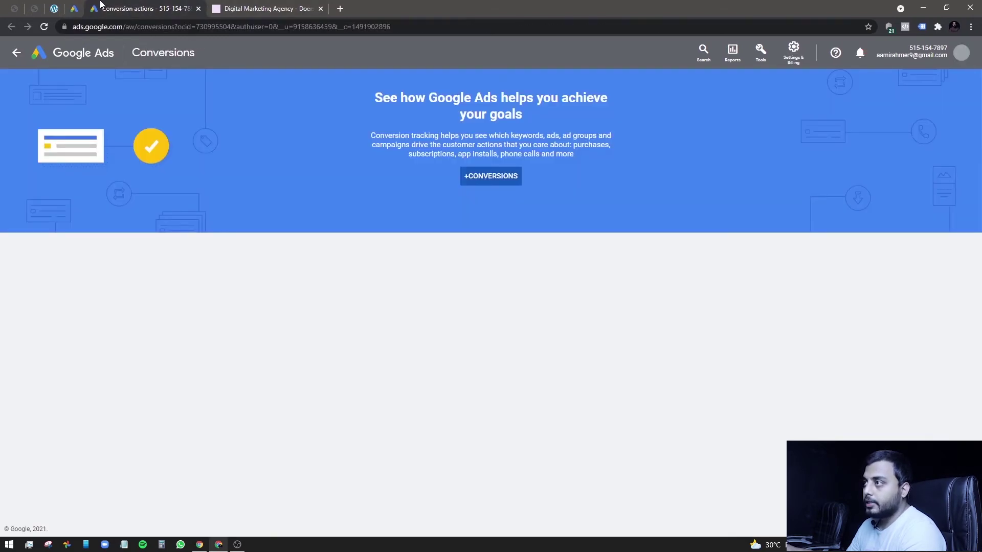
pyautogui.click(74, 8)
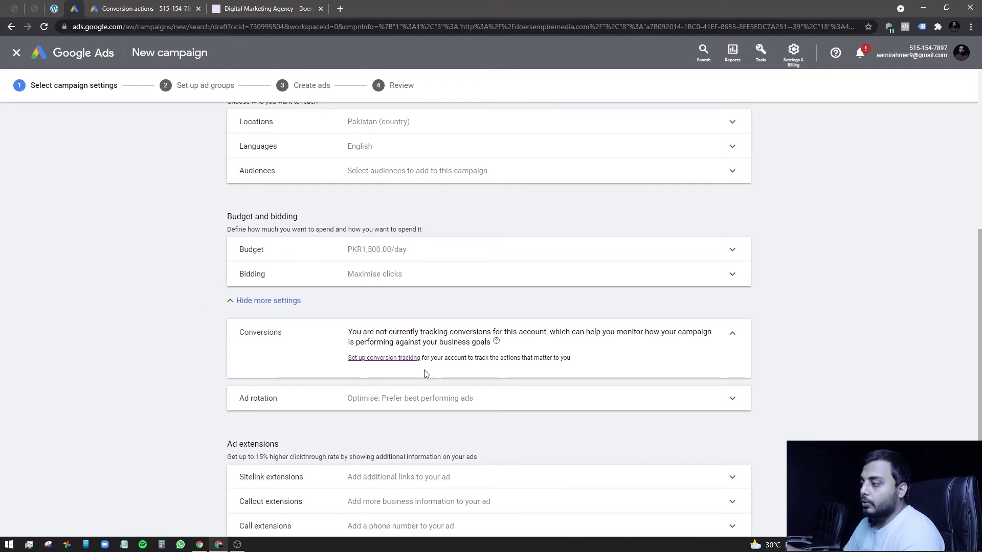
pyautogui.click(732, 335)
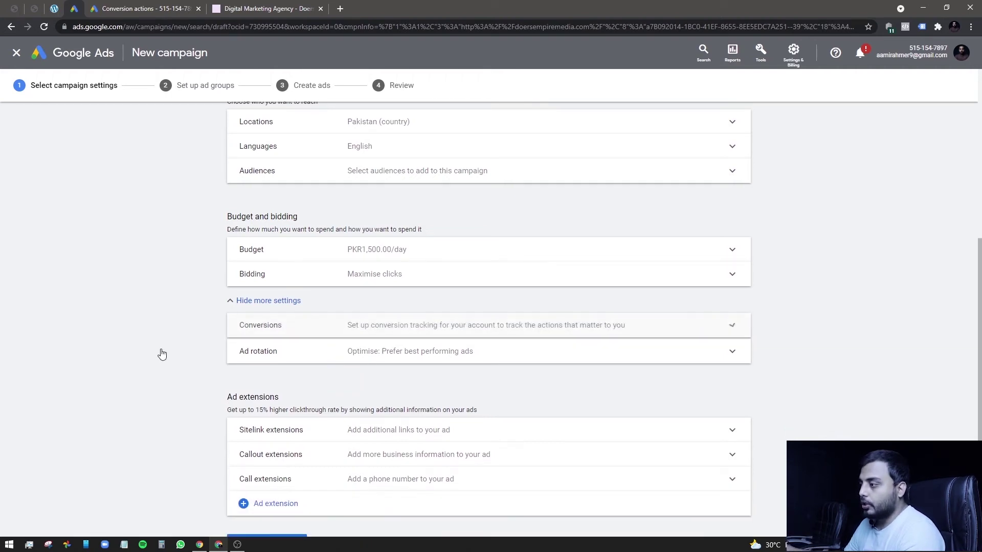
# Examine the ad rotation options and collapse the ad rotation settings.
pyautogui.scroll(-2, 128, 343)
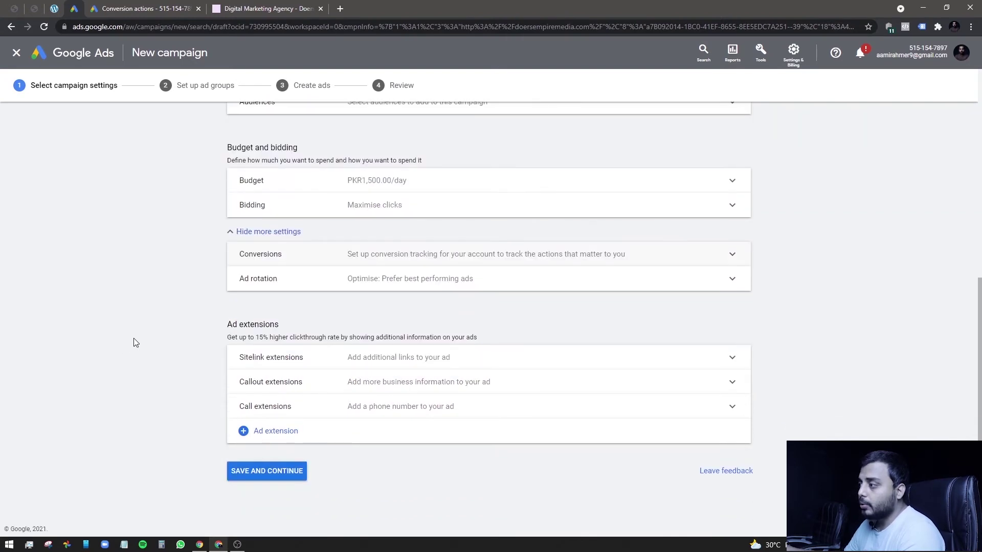
pyautogui.click(409, 290)
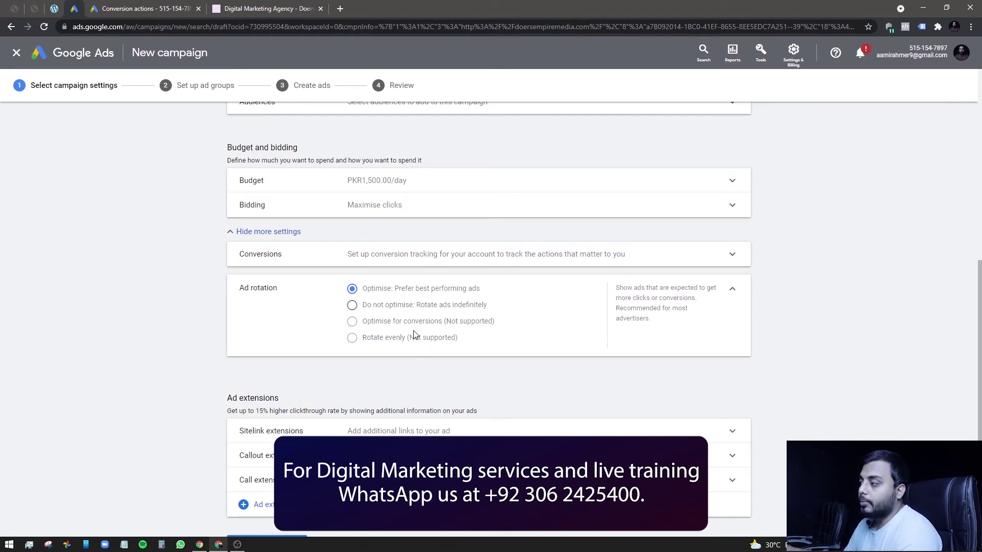
pyautogui.click(732, 291)
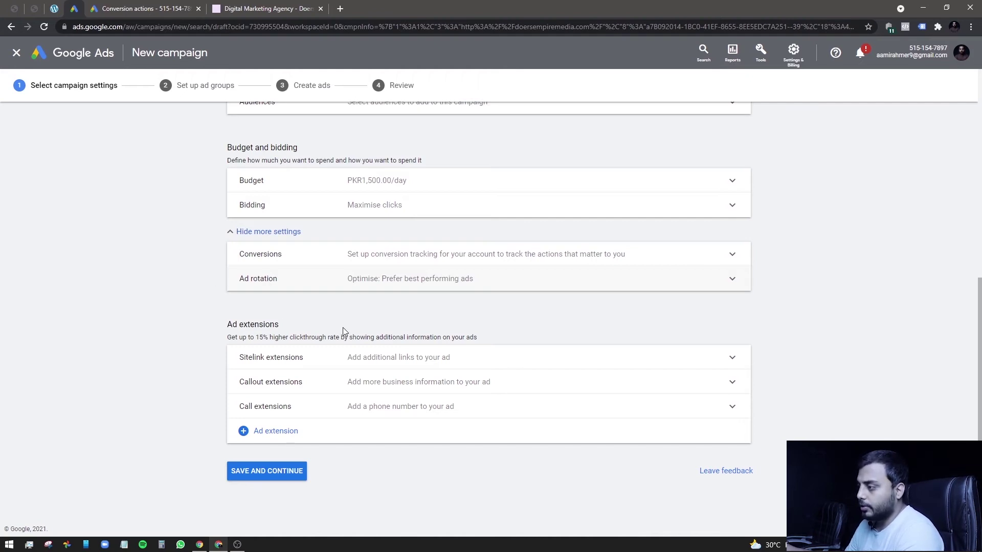
# Search Google Images for "ad extensions" in a new browser tab and pin that tab.
pyautogui.tripleClick(242, 323)
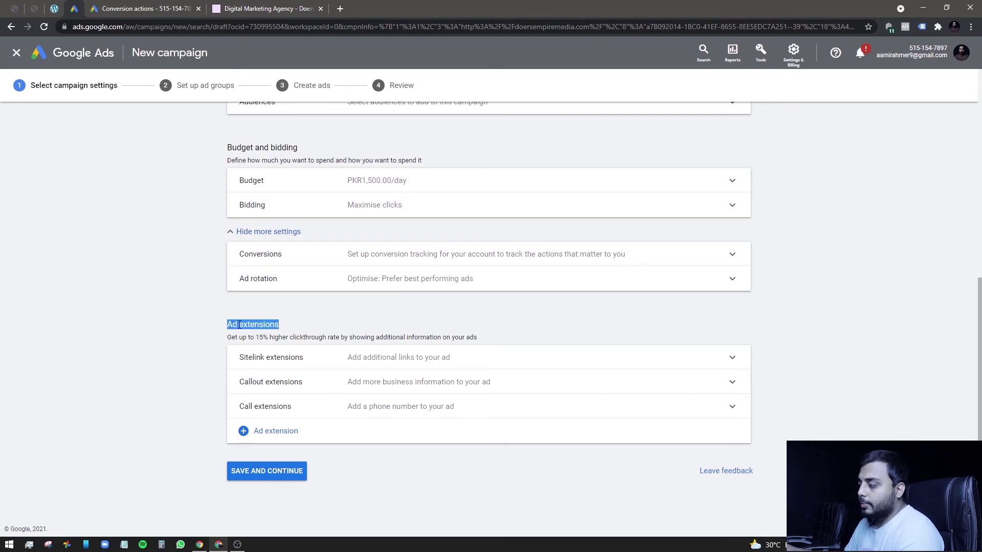
pyautogui.click(192, 327)
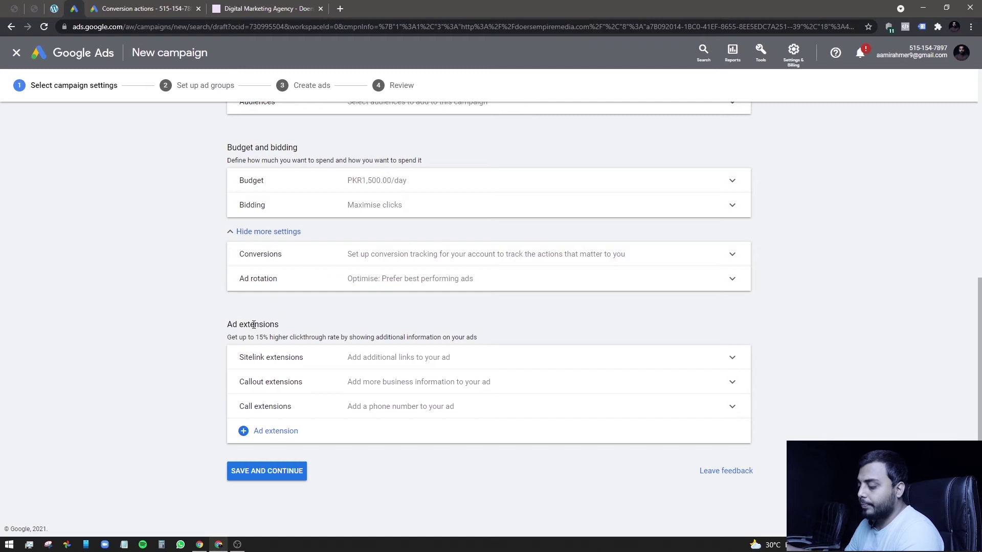
pyautogui.hotkey('ctrl', 't')
pyautogui.write('ad extensi')
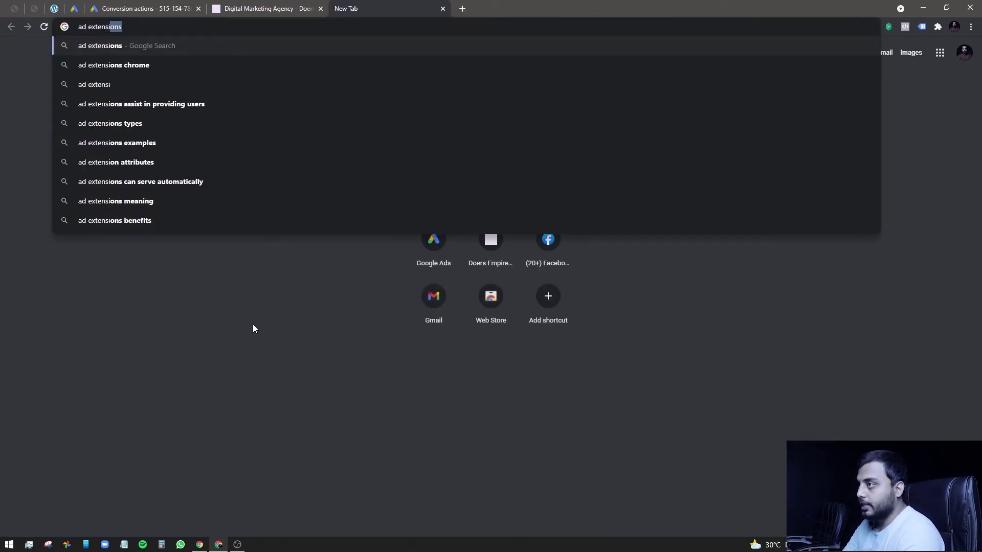
pyautogui.write('on')
pyautogui.press('Return')
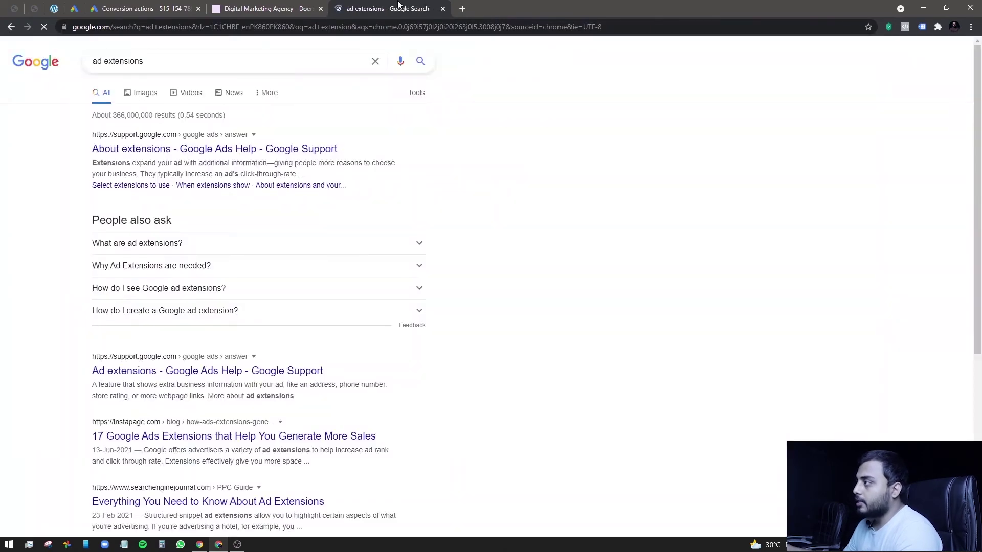
pyautogui.rightClick(405, 6)
pyautogui.click(438, 78)
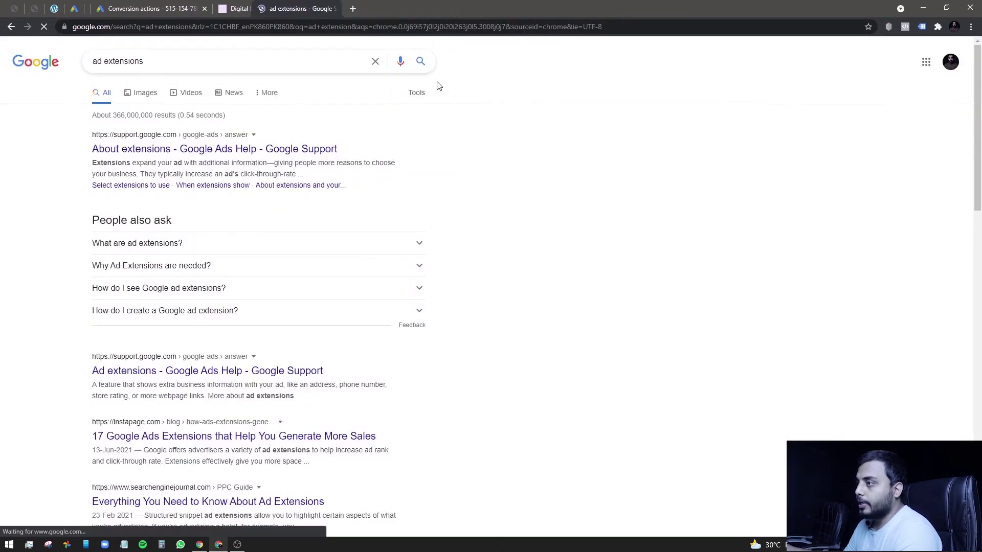
pyautogui.click(141, 94)
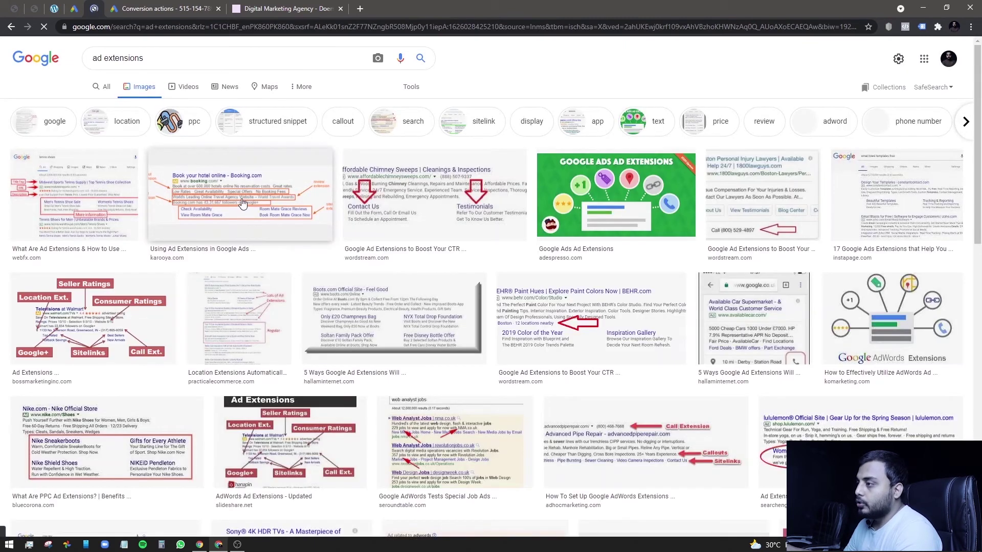
# Open the annotated Booking.com ad extensions image on its own, examine its callout, social, review and sitelink extensions, and return to the campaign draft.
pyautogui.click(243, 204)
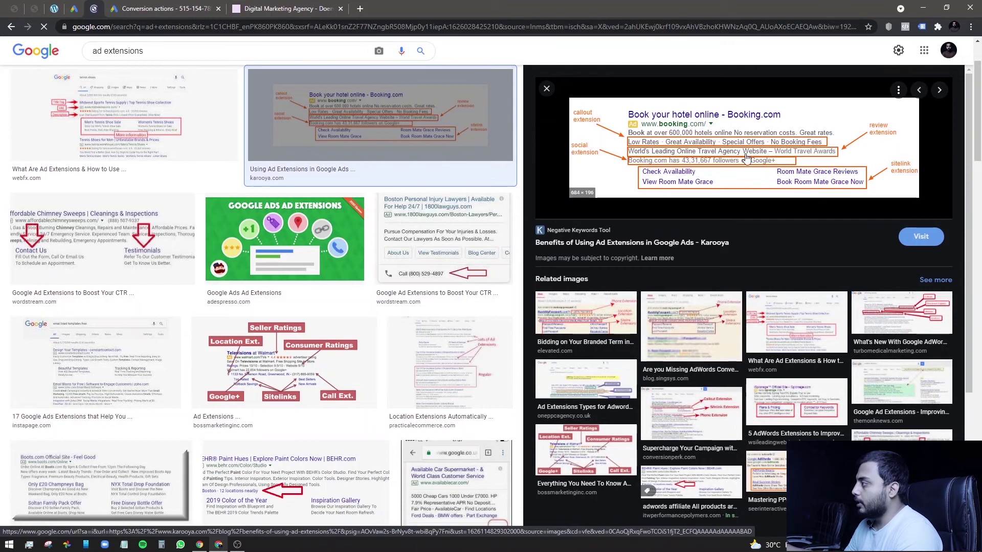
pyautogui.rightClick(685, 144)
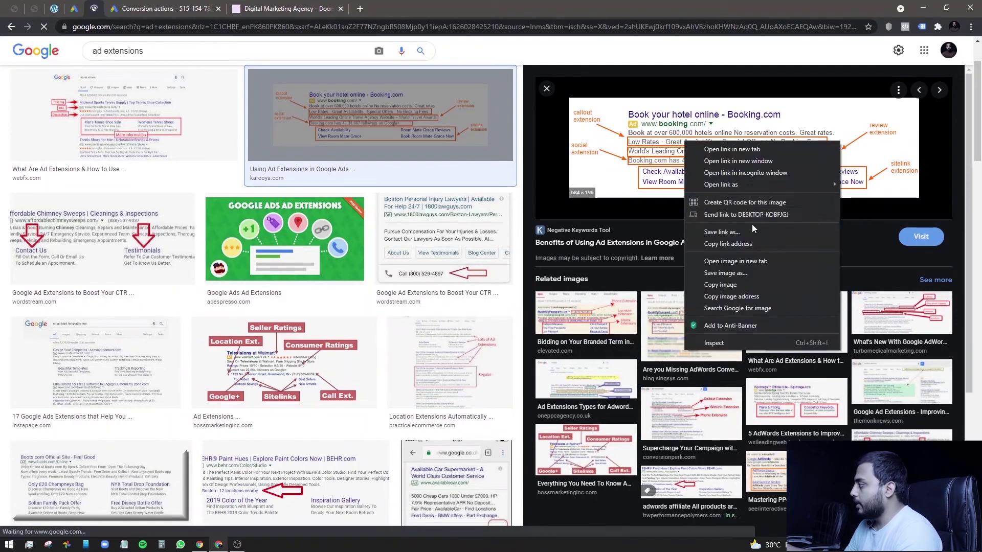
pyautogui.click(741, 262)
pyautogui.click(225, 8)
pyautogui.scroll(4, 456, 274)
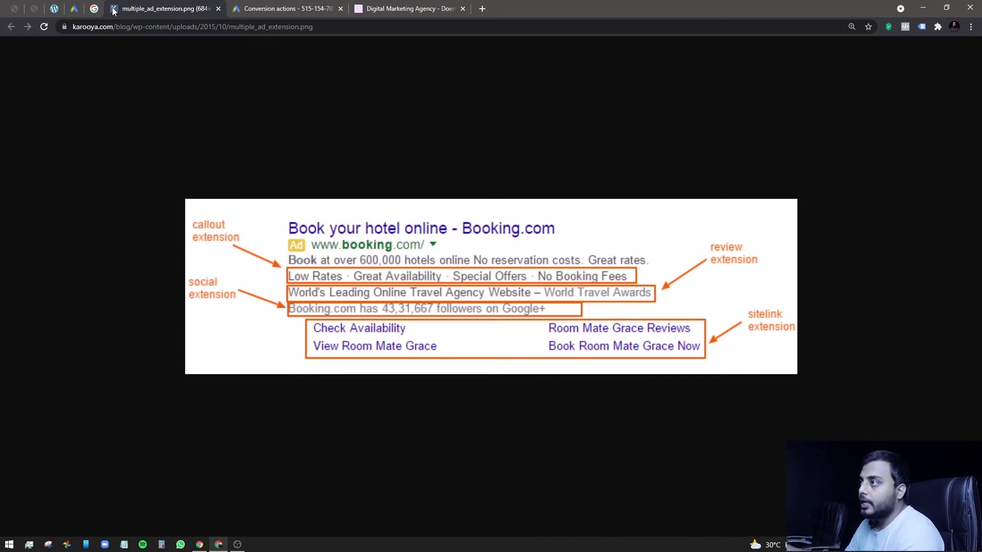
pyautogui.click(94, 9)
pyautogui.click(75, 6)
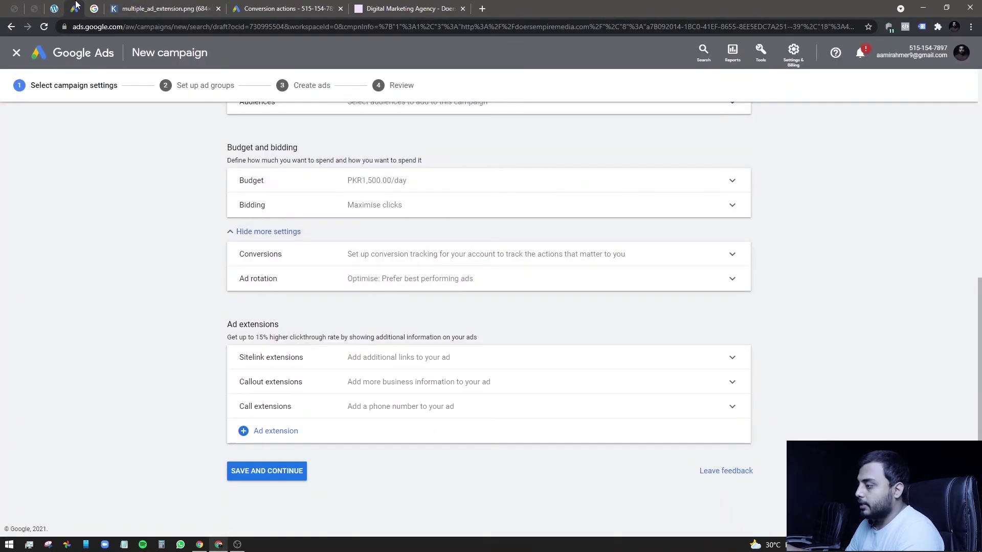
# Save the campaign settings, continue to ad group setup, and name the ad group "Demo Ad Group 1".
pyautogui.click(267, 471)
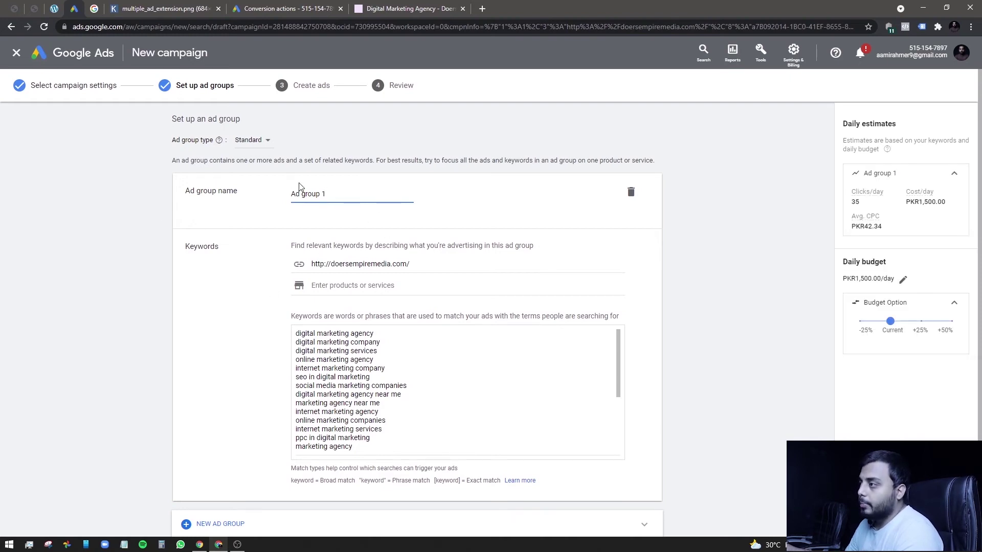
pyautogui.hotkey('ctrl', 'a')
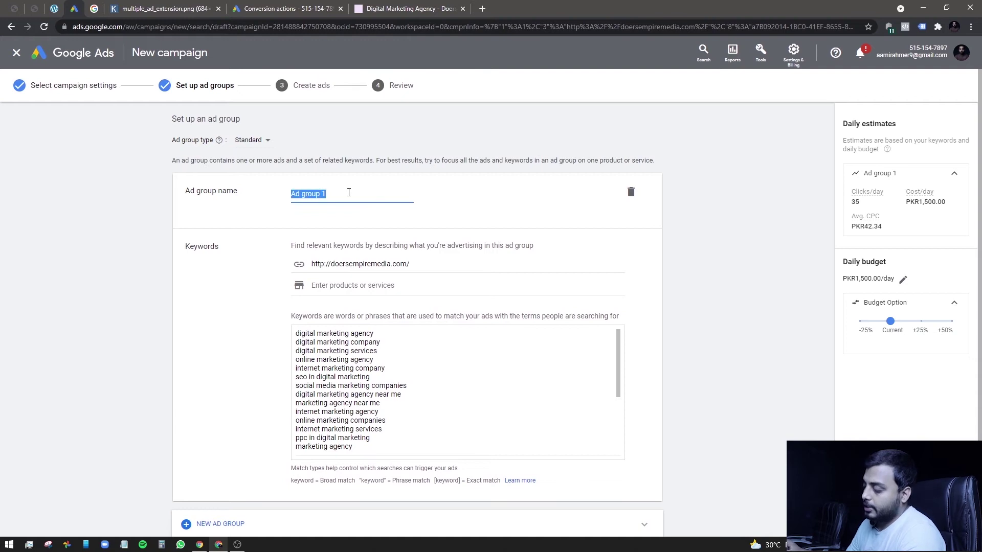
pyautogui.press('BackSpace')
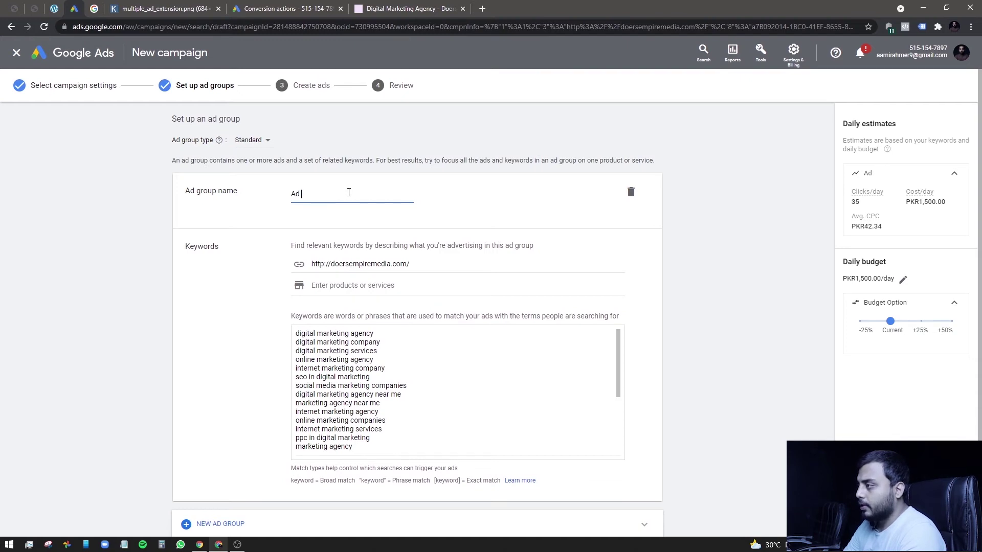
pyautogui.write('Demo ')
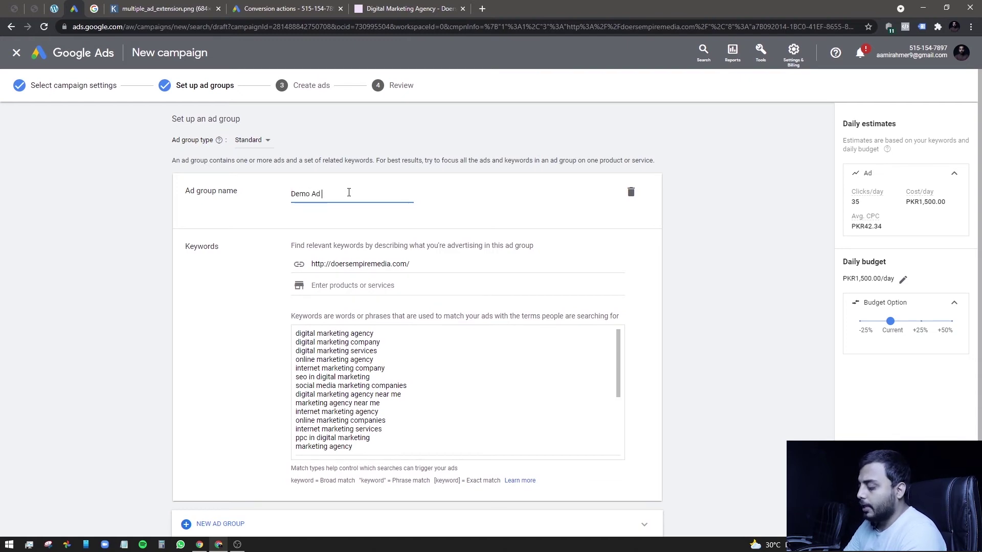
pyautogui.write('Ad Group 1')
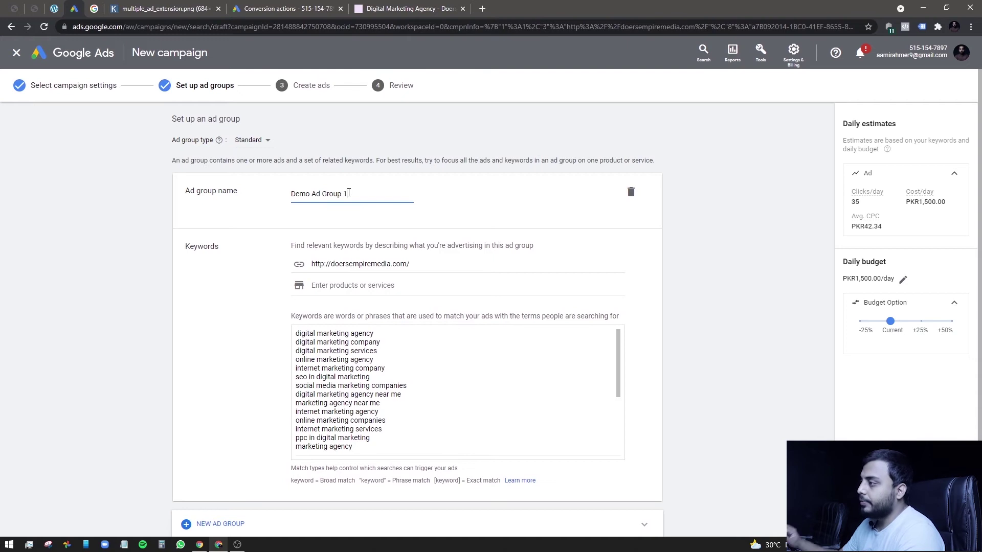
# Clear all suggested keywords from the ad group and remove the web page URL used for finding keywords.
pyautogui.click(424, 376)
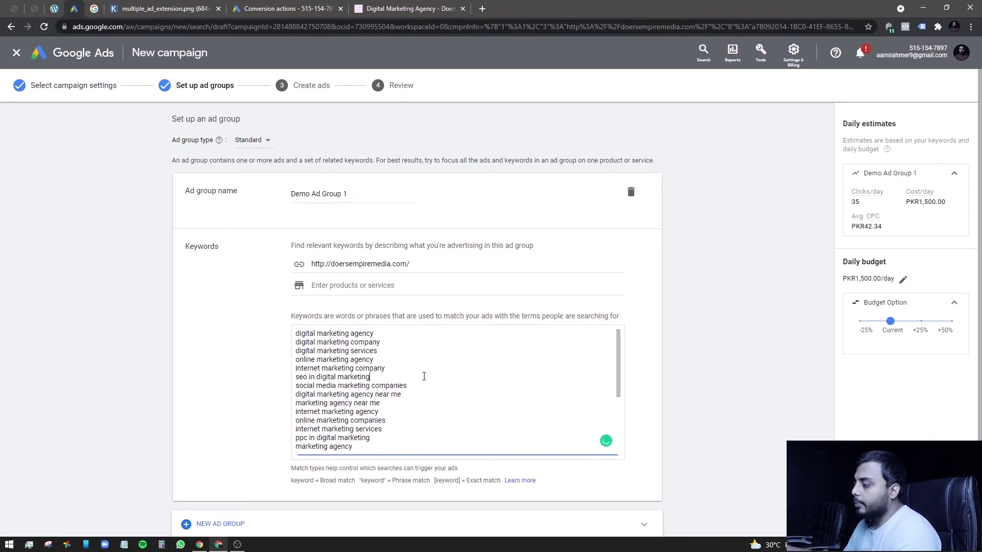
pyautogui.hotkey('ctrl', 'a')
pyautogui.press('BackSpace')
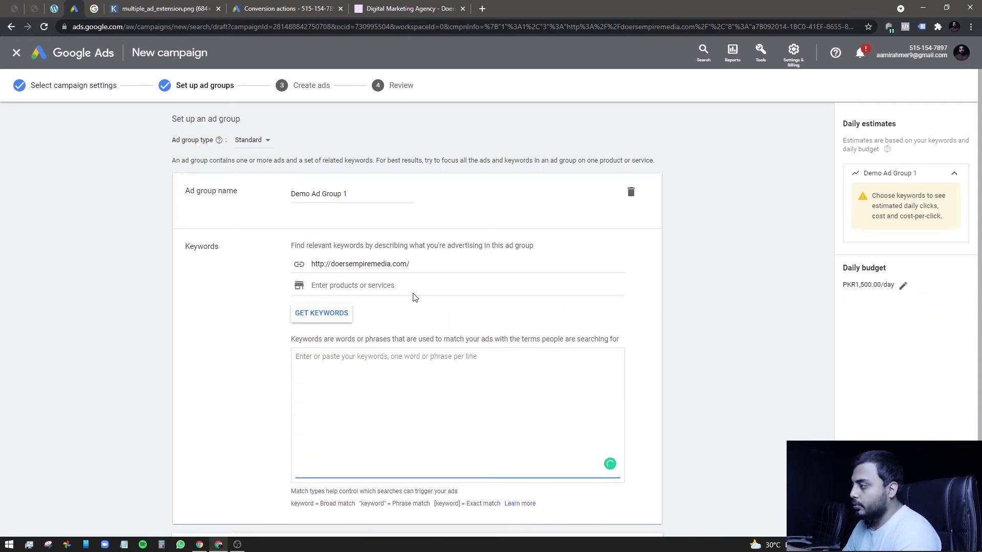
pyautogui.click(418, 264)
pyautogui.hotkey('ctrl', 'a')
pyautogui.hotkey('ctrl', 'c')
pyautogui.press('BackSpace')
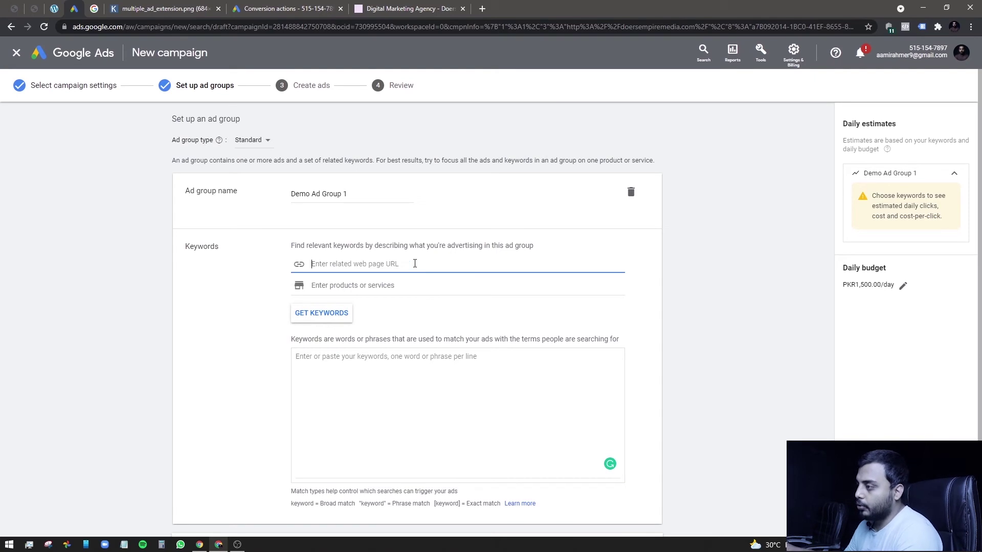
pyautogui.click(119, 298)
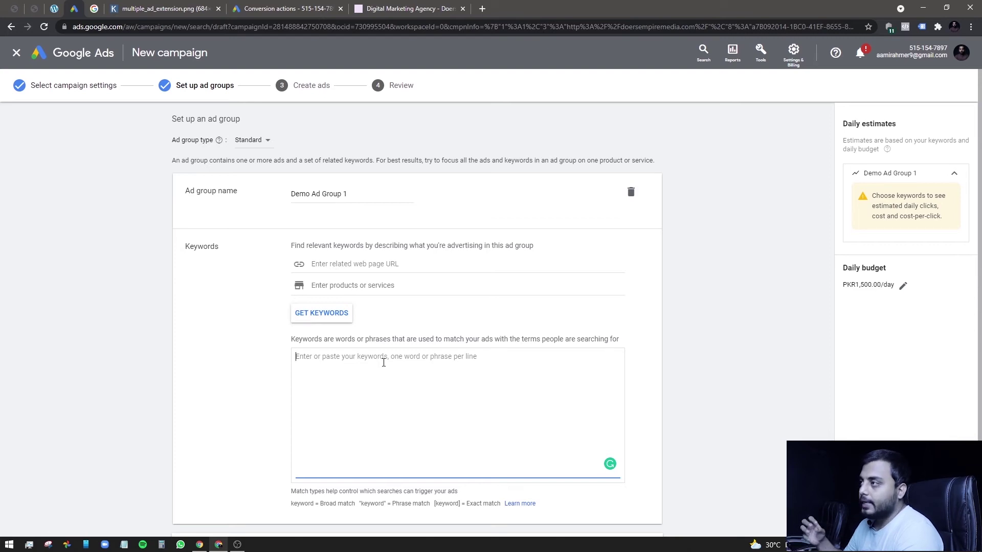
# Examine the services listed on the doersempiremedia.com website and return to the campaign draft.
pyautogui.click(393, 6)
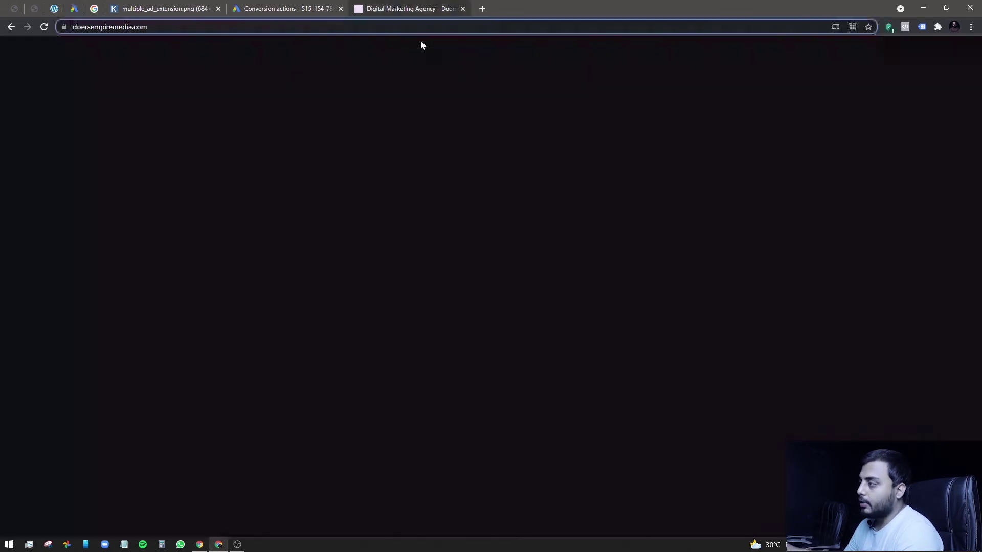
pyautogui.click(949, 60)
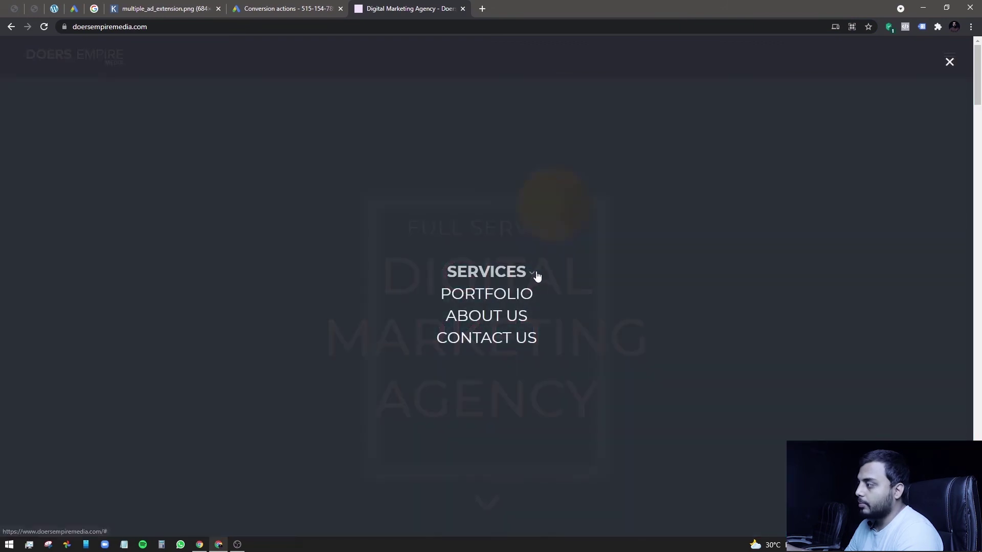
pyautogui.click(536, 275)
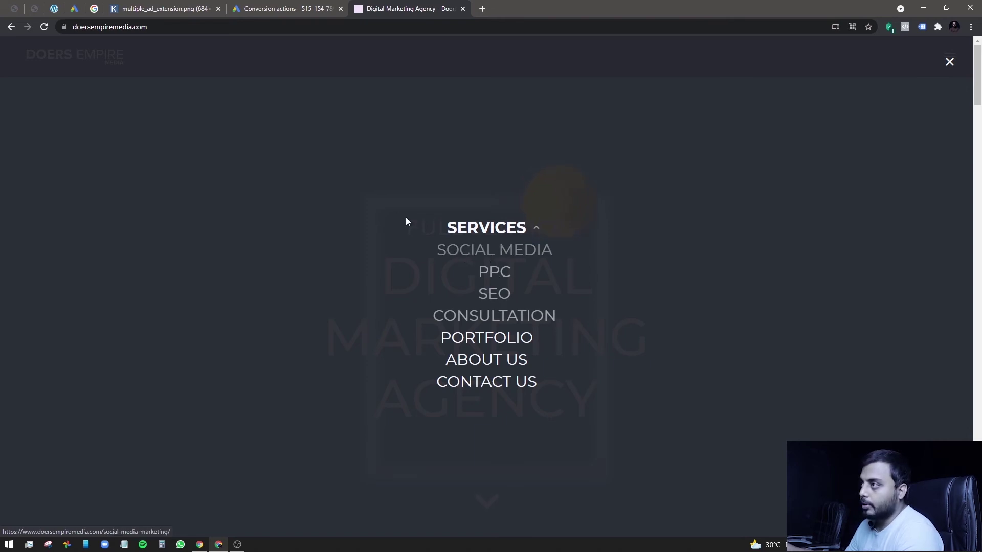
pyautogui.click(73, 2)
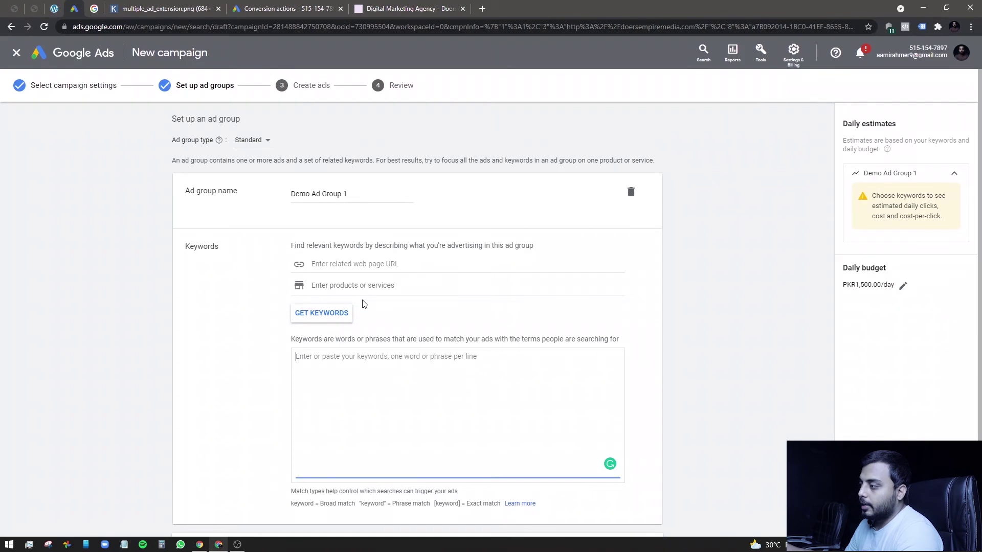
# Generate keyword suggestions for the service "Social Media Marketing services".
pyautogui.click(363, 286)
pyautogui.click(215, 307)
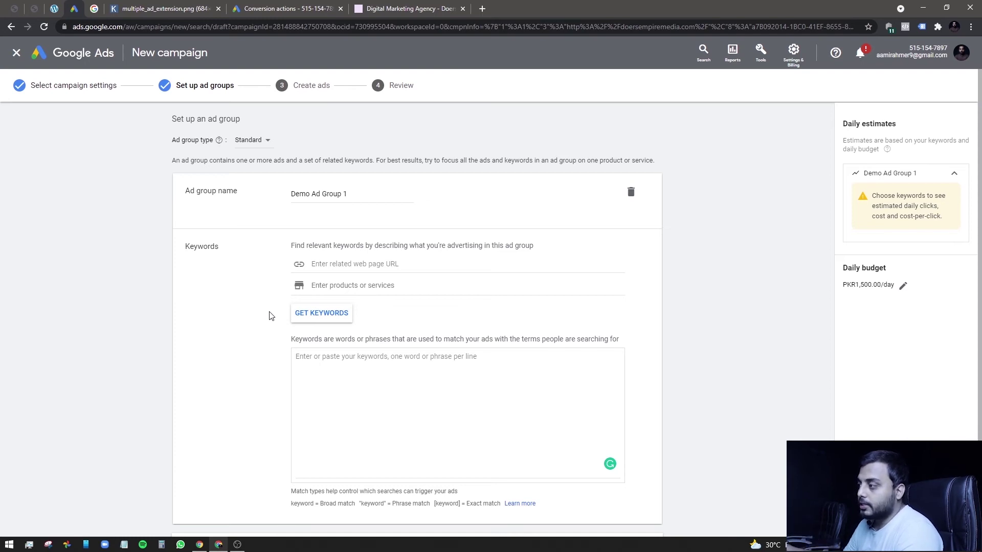
pyautogui.click(361, 287)
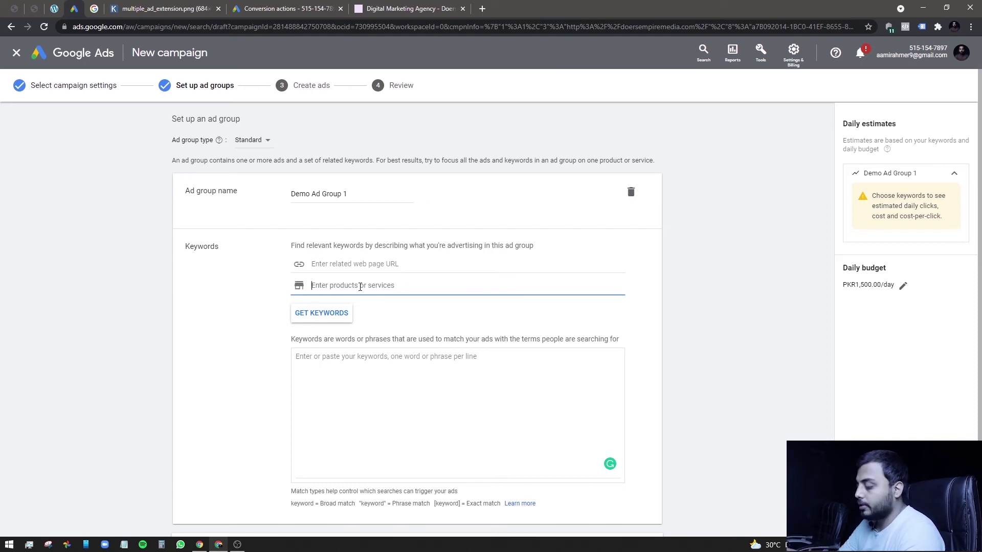
pyautogui.write('Socia')
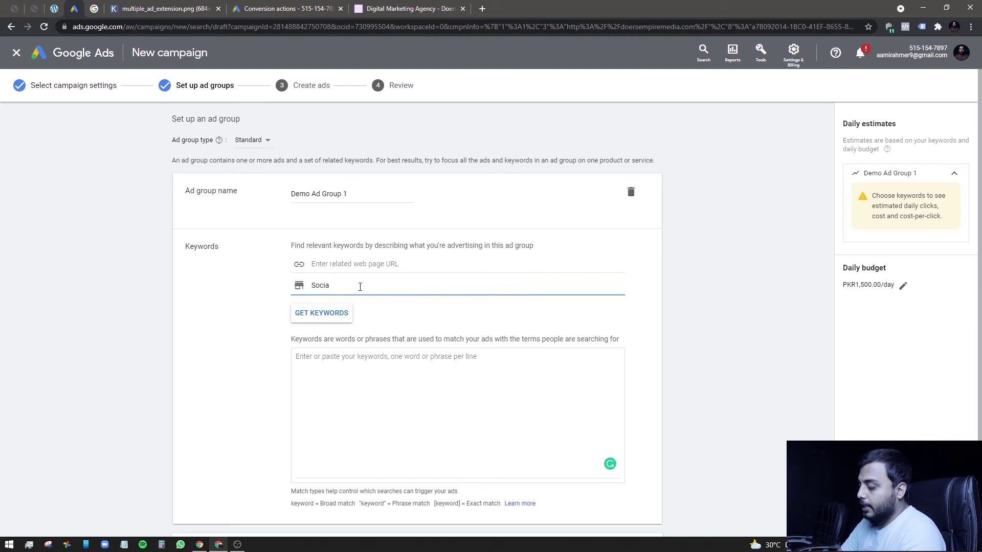
pyautogui.write('l Media Marketing s')
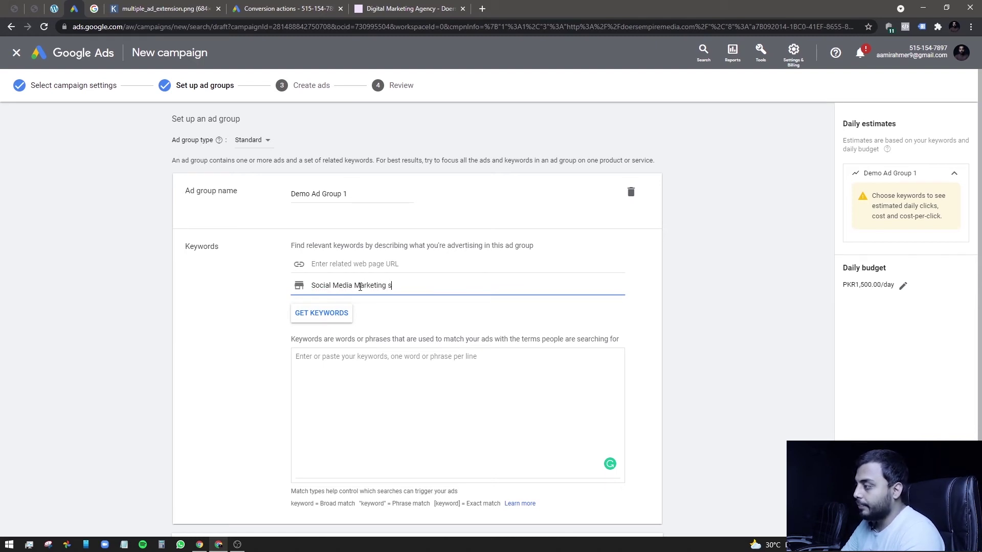
pyautogui.write('ervices')
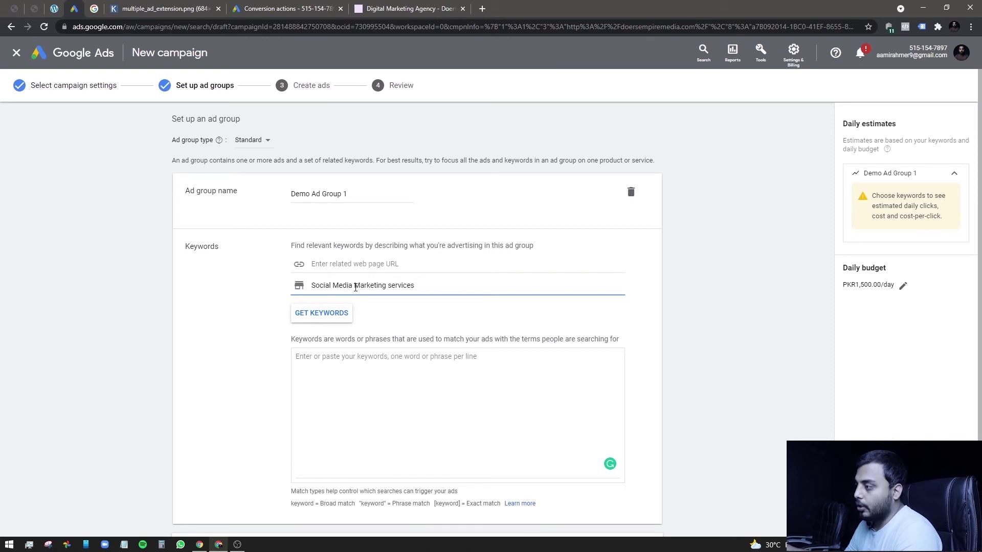
pyautogui.click(313, 318)
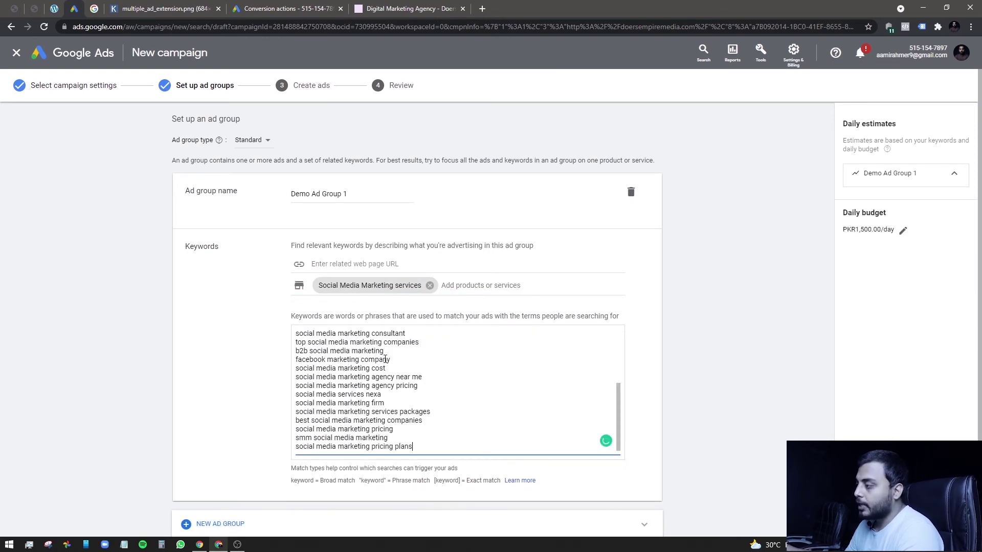
# Review the suggested keyword list and remove the "Social Media Marketing services" entry from the products or services used for suggestions.
pyautogui.click(429, 397)
pyautogui.scroll(2, 430, 398)
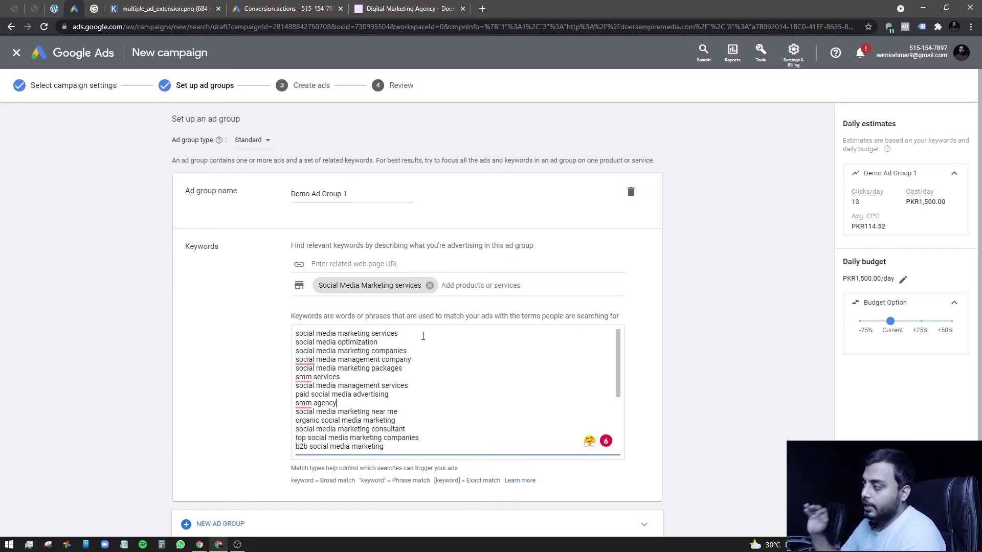
pyautogui.click(429, 285)
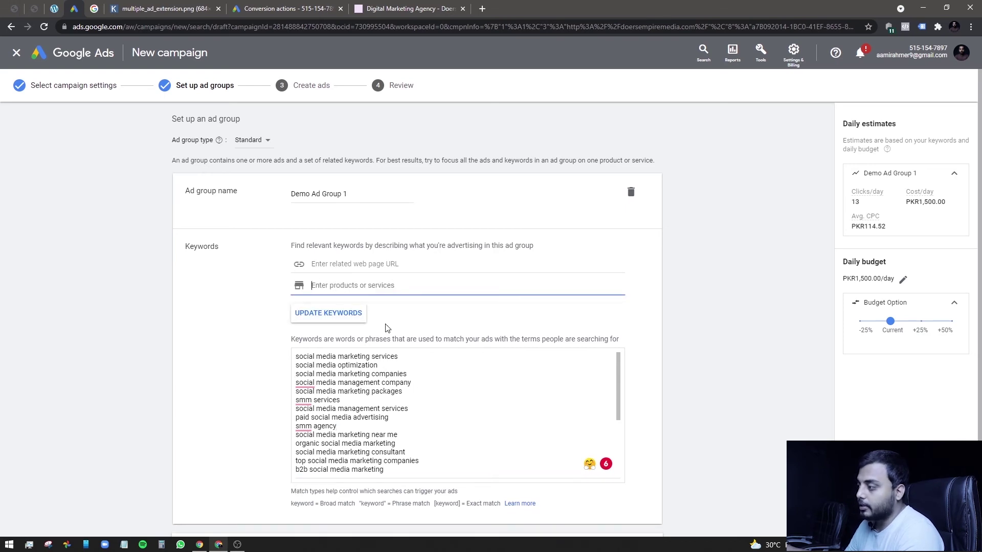
pyautogui.click(411, 407)
pyautogui.scroll(-3, 398, 434)
pyautogui.moveTo(436, 461); pyautogui.dragTo(389, 401)
pyautogui.click(407, 386)
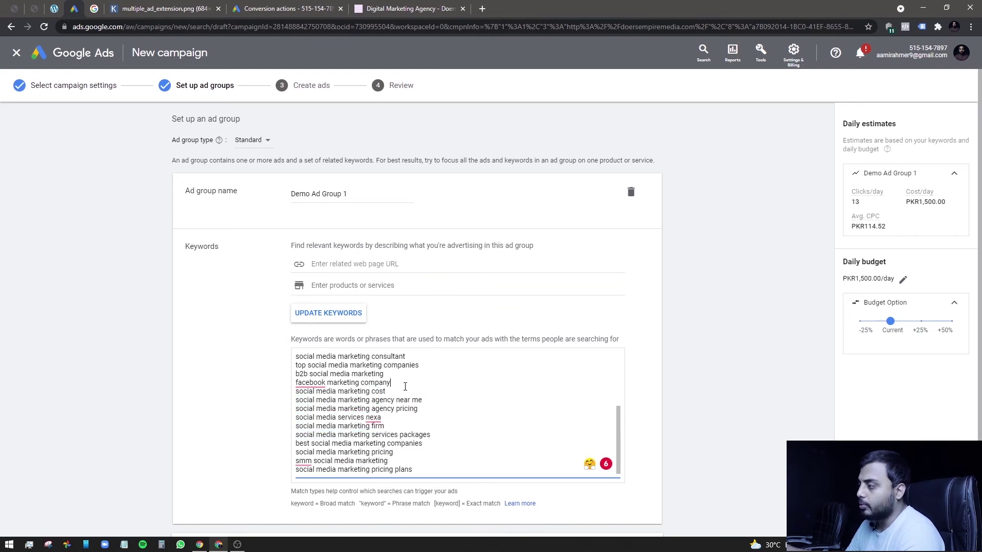
pyautogui.scroll(3, 404, 401)
pyautogui.click(375, 264)
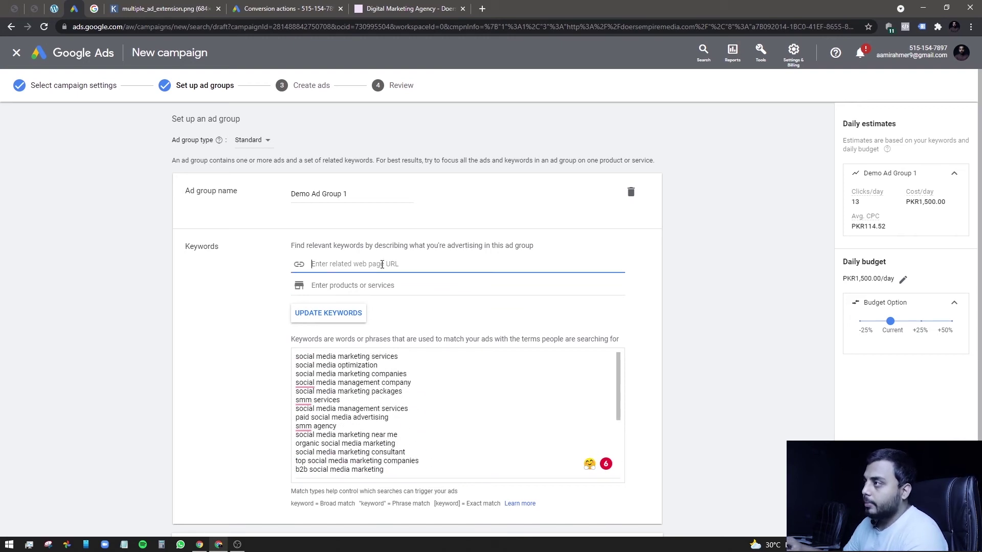
pyautogui.click(423, 5)
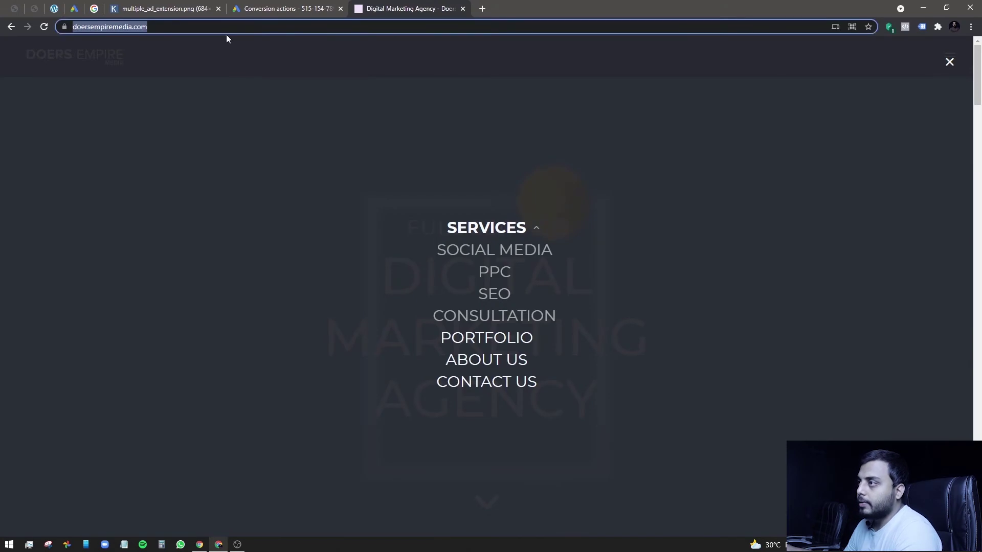
pyautogui.click(74, 8)
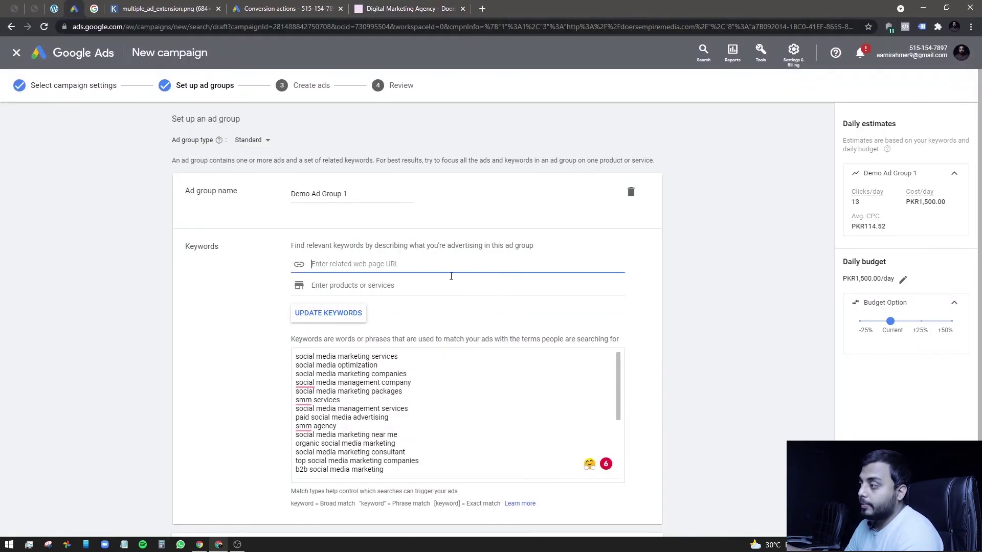
pyautogui.hotkey('ctrl', 'v')
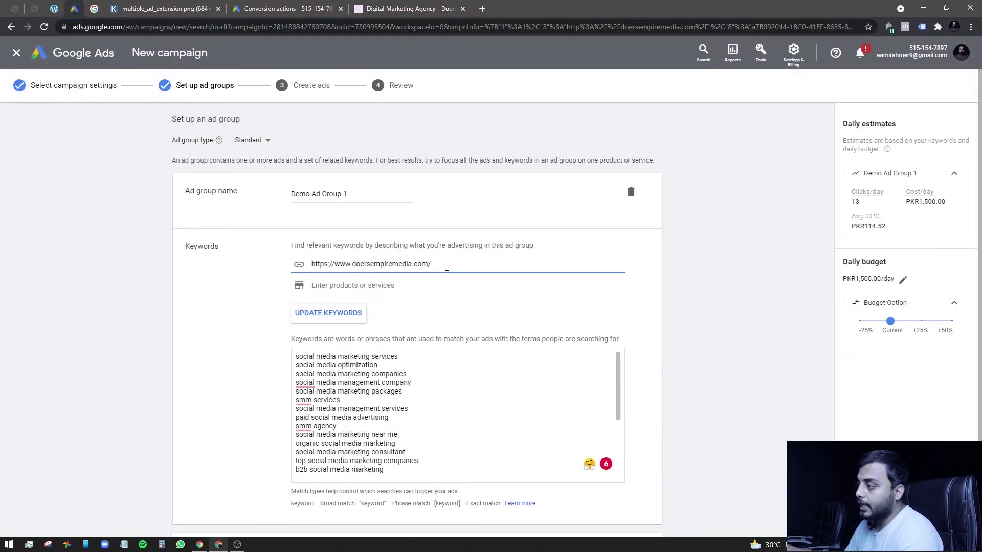
pyautogui.click(332, 314)
pyautogui.click(587, 321)
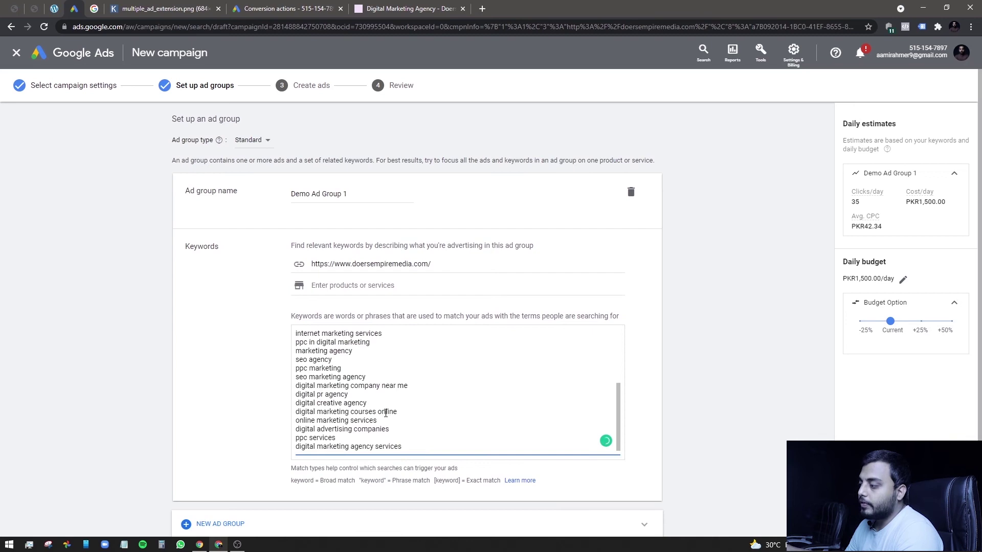
# Examine the suggested keywords and the notations for broad, phrase and exact match.
pyautogui.scroll(3, 392, 384)
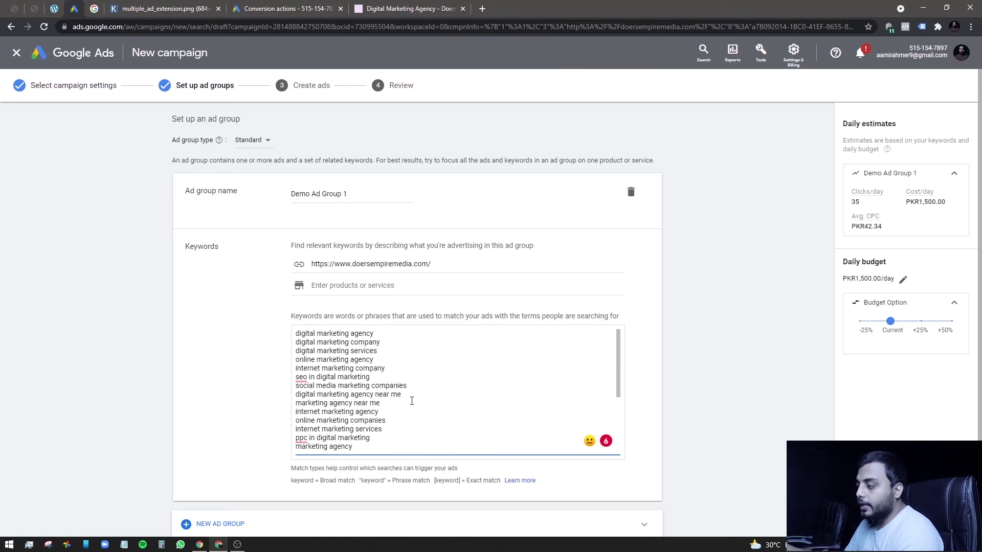
pyautogui.scroll(-2, 424, 394)
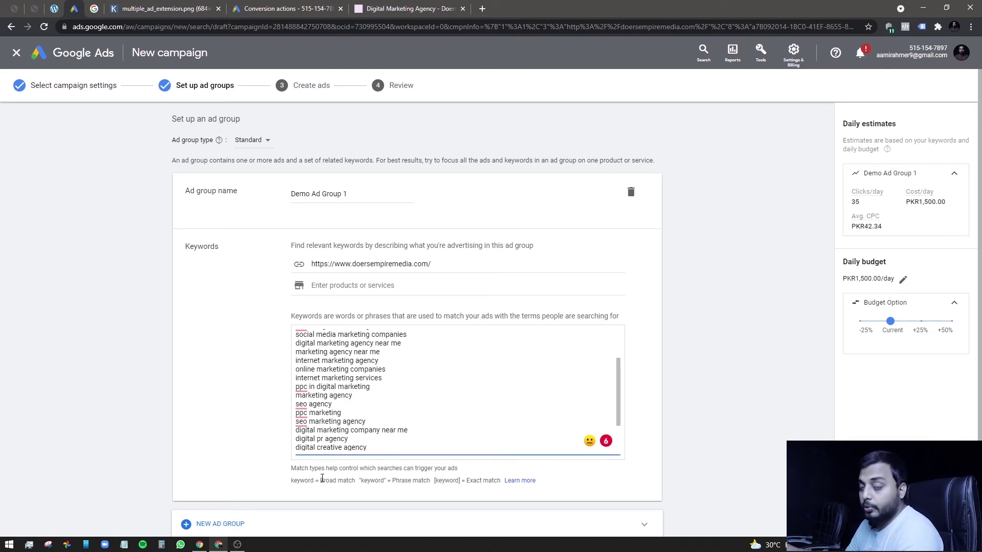
pyautogui.moveTo(321, 480); pyautogui.dragTo(348, 480)
pyautogui.scroll(-2, 371, 465)
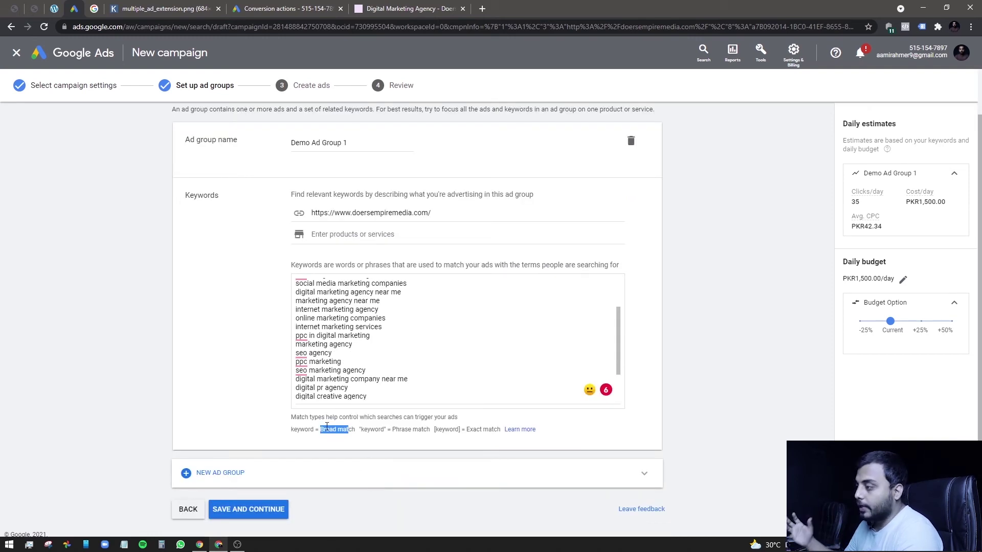
pyautogui.click(402, 429)
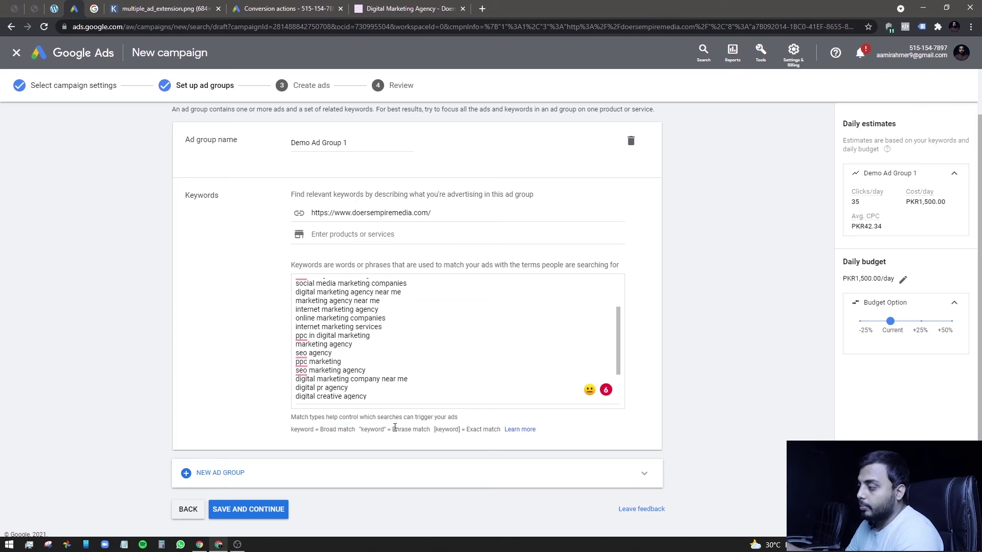
pyautogui.click(356, 337)
pyautogui.scroll(1, 356, 329)
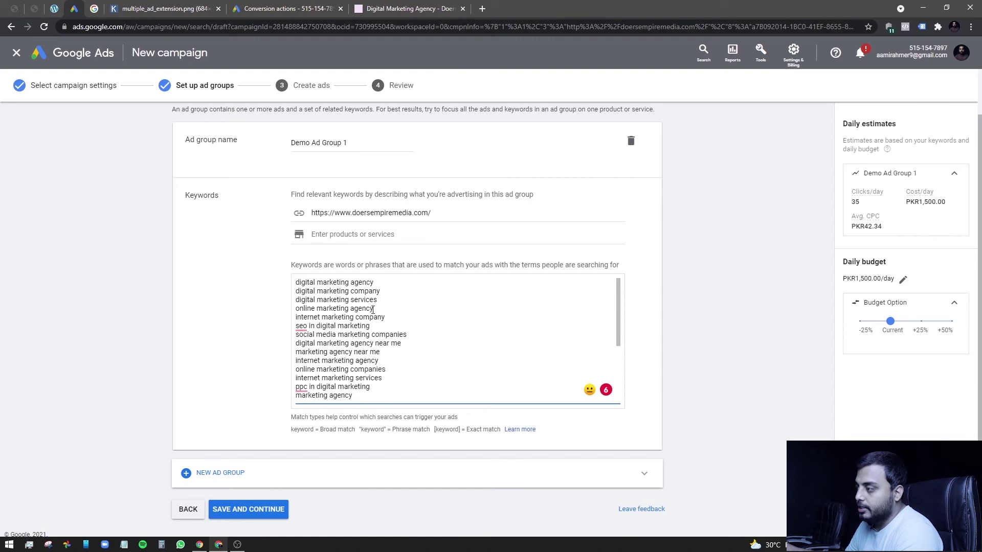
pyautogui.moveTo(320, 429); pyautogui.dragTo(354, 429)
pyautogui.click(403, 355)
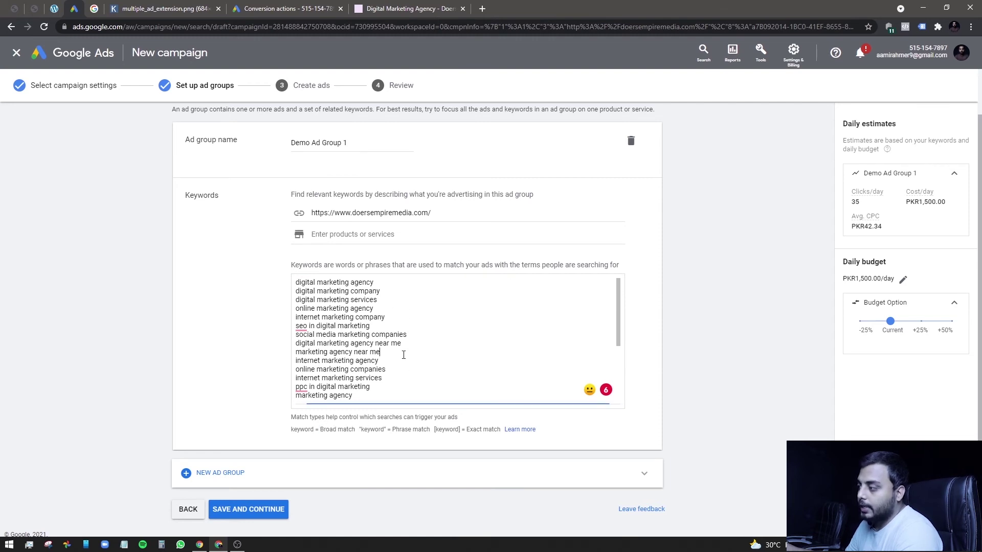
pyautogui.click(393, 282)
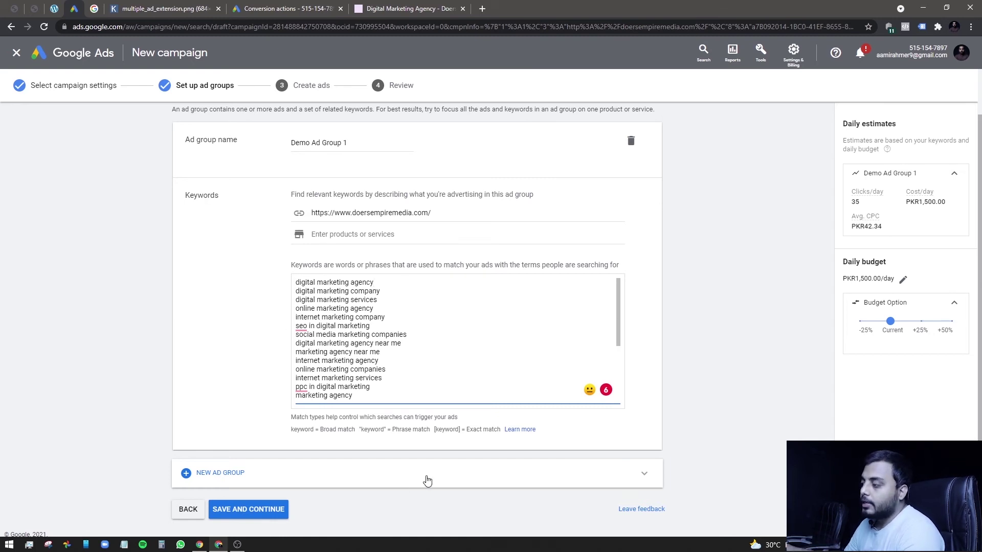
pyautogui.click(362, 428)
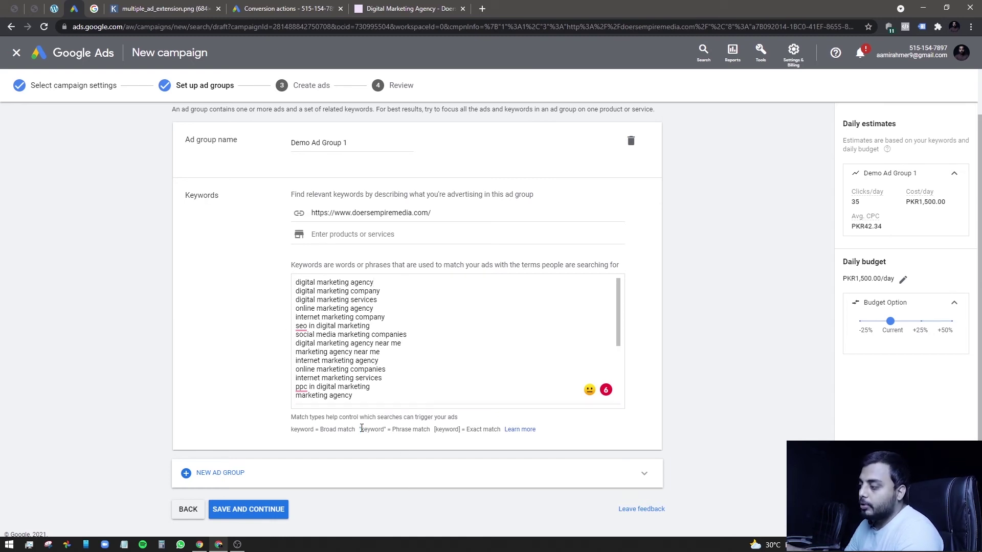
pyautogui.moveTo(435, 428); pyautogui.dragTo(462, 429)
pyautogui.click(444, 432)
pyautogui.click(420, 391)
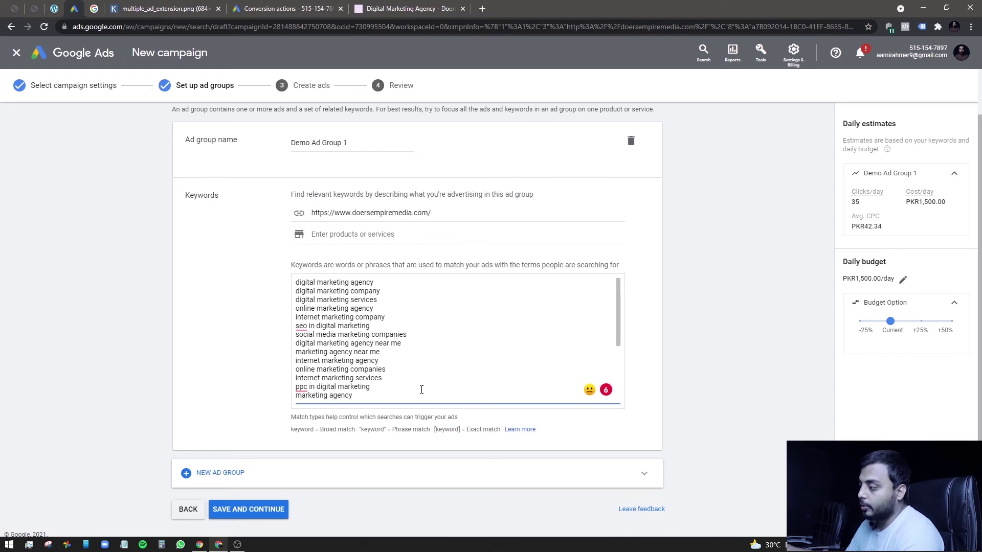
pyautogui.write('seo agency ppc marketing seo marketing agency digital marketing company near me digital pr agency digital creative agency')
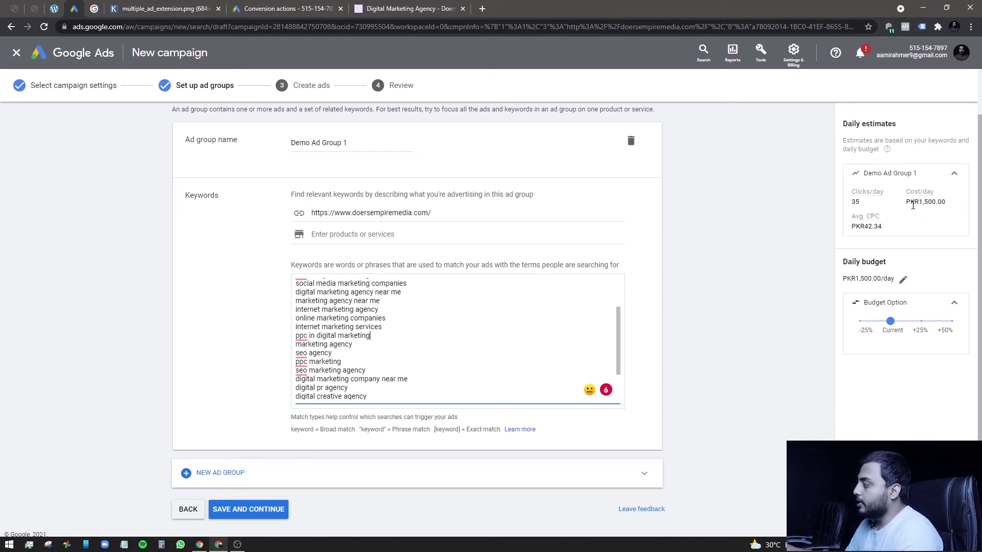
# Check the daily cost and click estimates, save the ad group and continue to creating ads.
pyautogui.moveTo(910, 200); pyautogui.dragTo(950, 205)
pyautogui.click(868, 204)
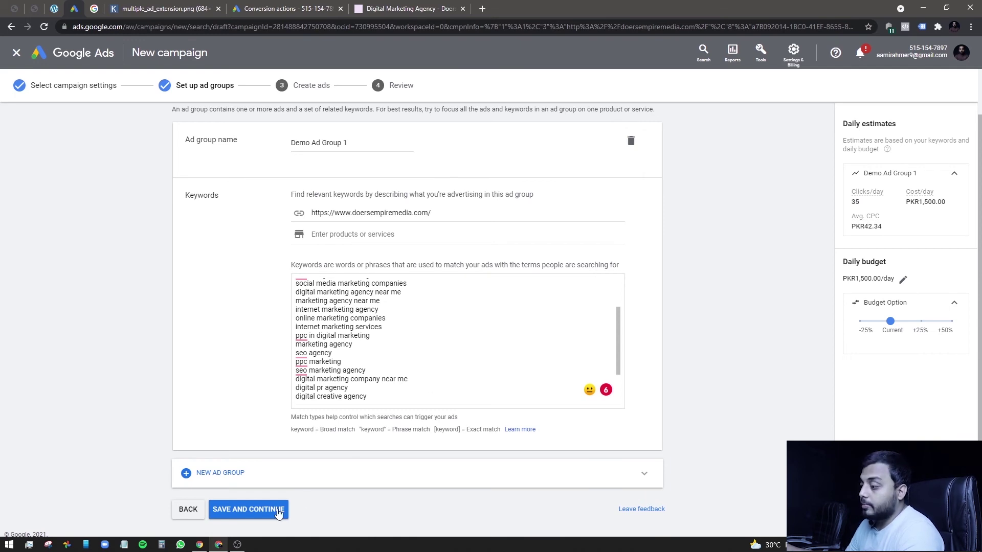
pyautogui.click(262, 508)
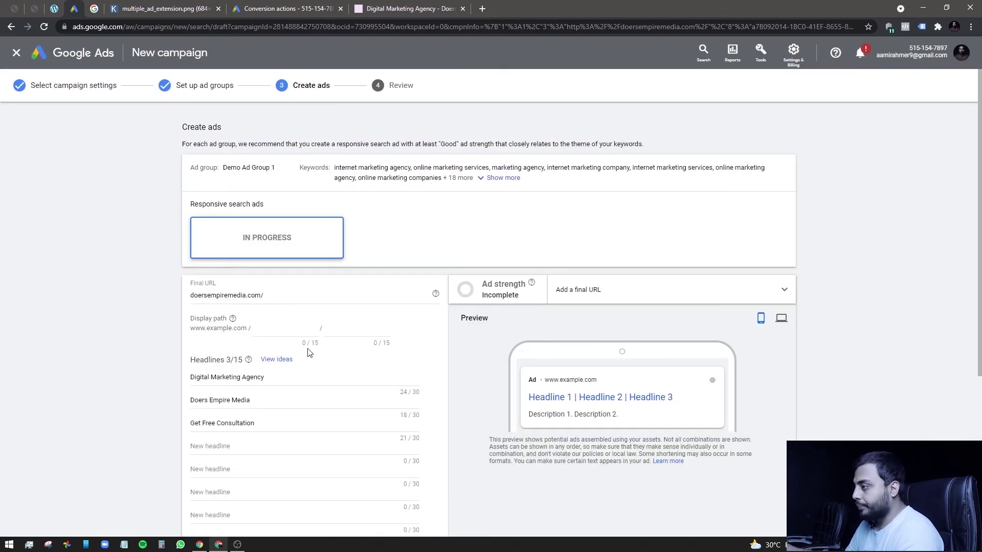
# Open the Social Media service page on the doersempiremedia.com website and copy its address.
pyautogui.click(294, 295)
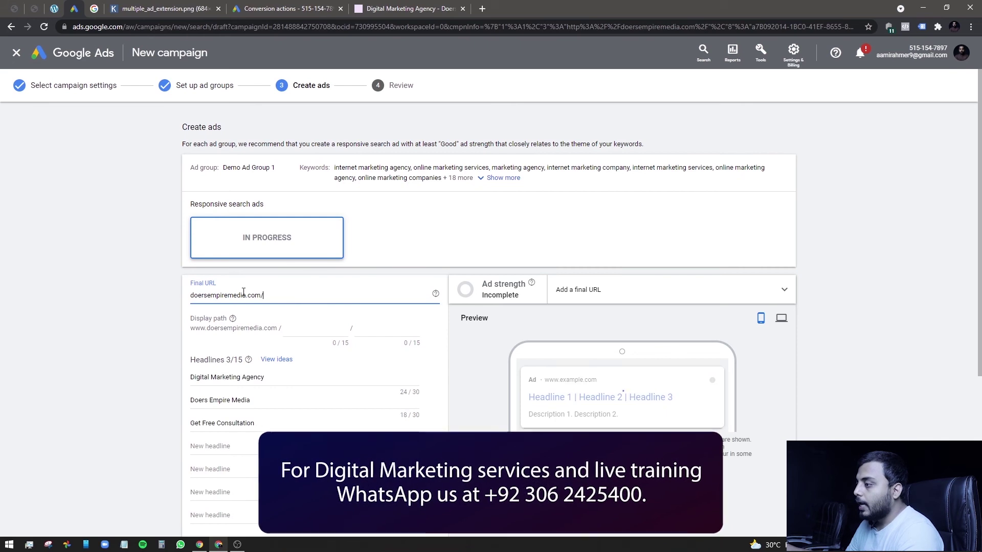
pyautogui.click(53, 298)
pyautogui.click(289, 8)
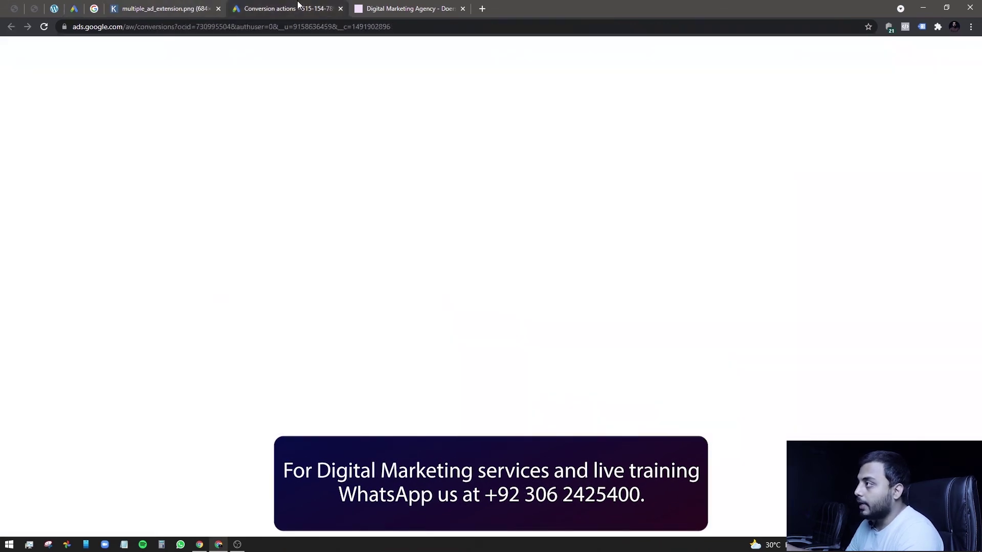
pyautogui.click(455, 4)
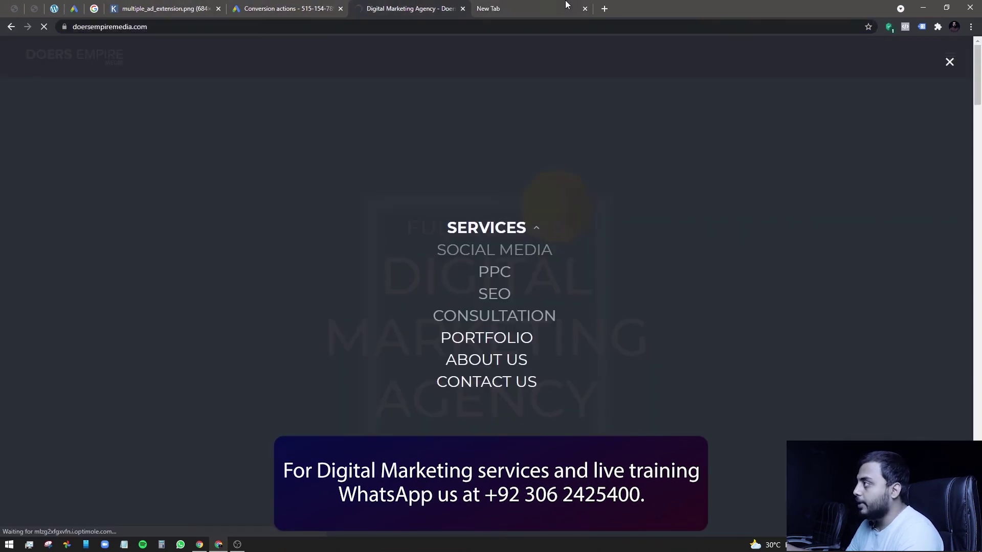
pyautogui.click(585, 8)
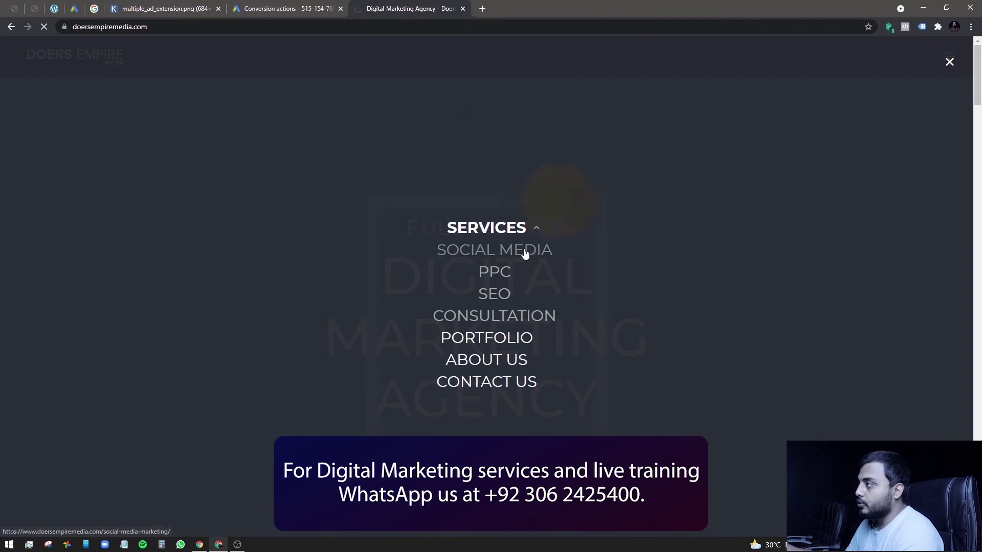
pyautogui.click(497, 256)
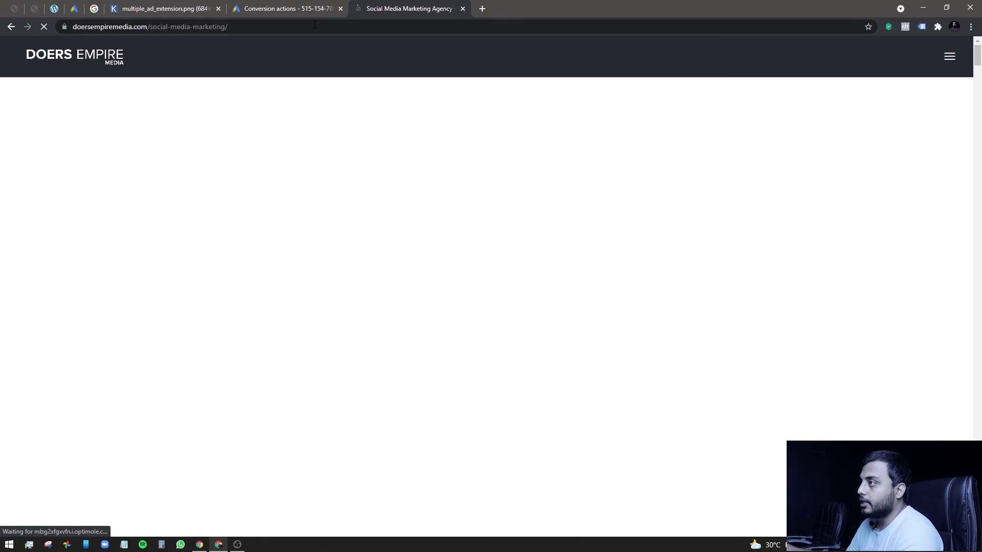
pyautogui.click(312, 25)
pyautogui.hotkey('ctrl', 'c')
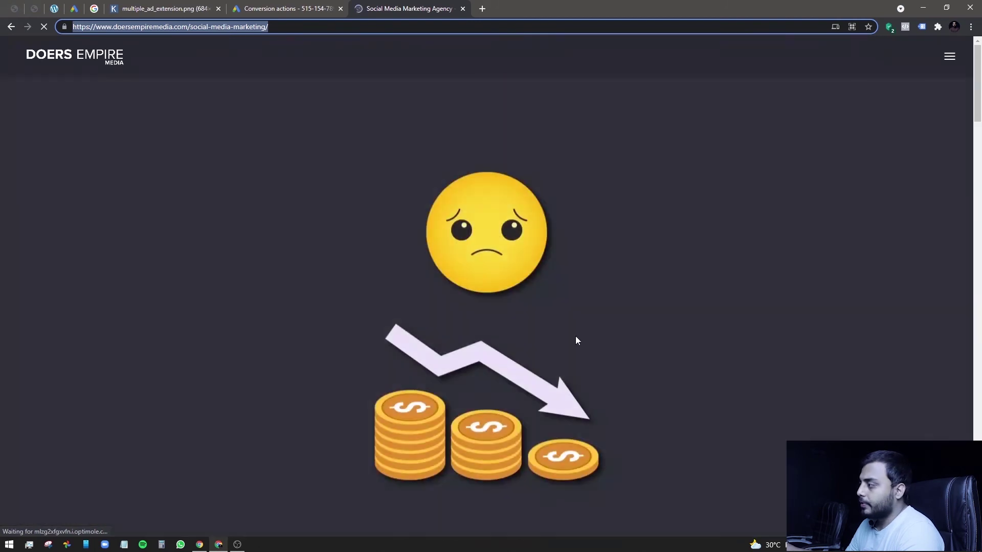
pyautogui.moveTo(477, 322); pyautogui.dragTo(546, 308)
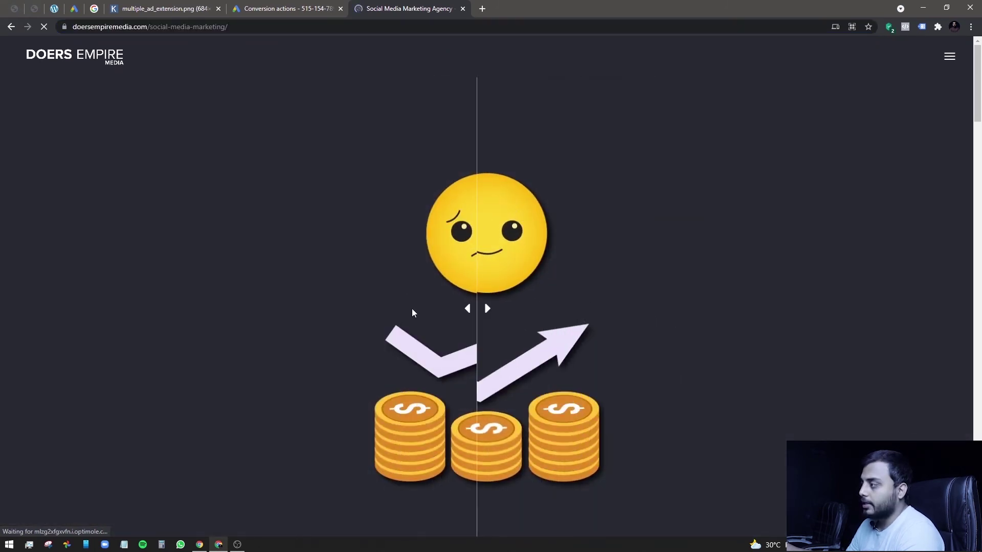
pyautogui.scroll(-12, 475, 295)
pyautogui.scroll(5, 637, 292)
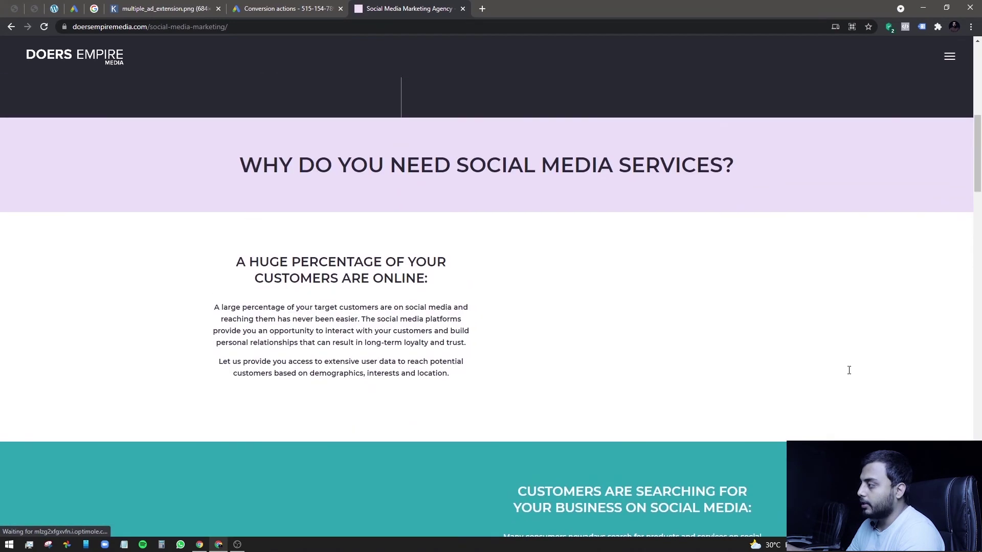
pyautogui.scroll(-10, 618, 307)
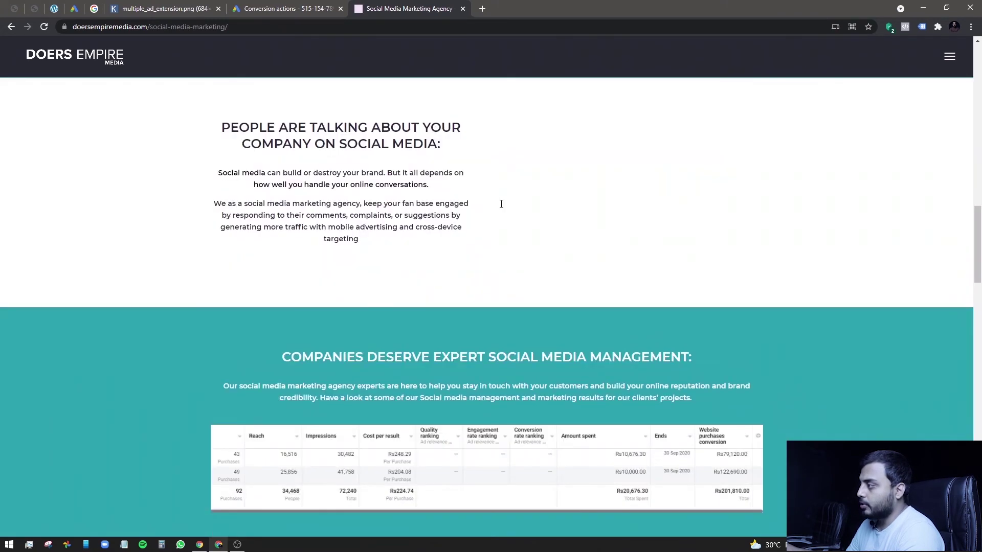
pyautogui.scroll(-3, 583, 250)
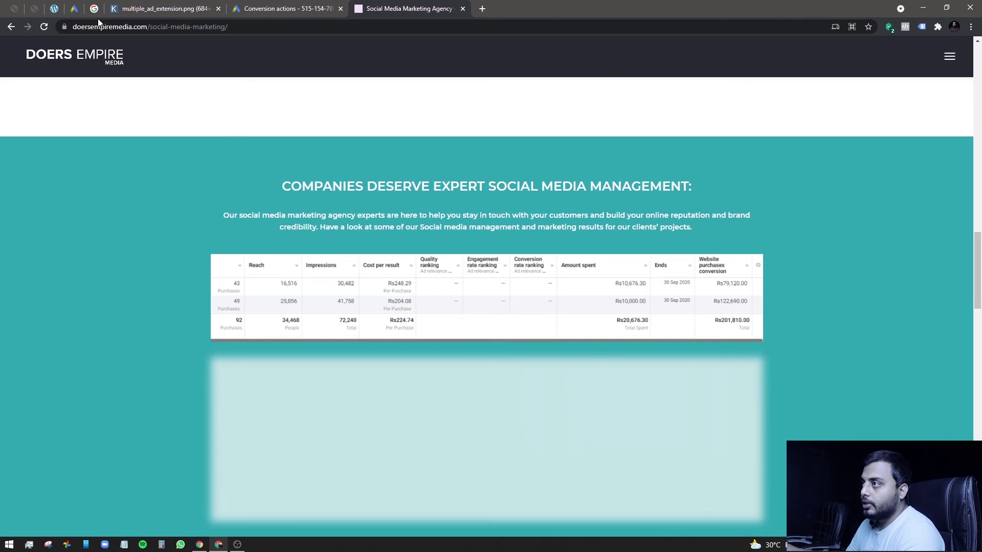
pyautogui.click(74, 9)
pyautogui.click(277, 297)
pyautogui.hotkey('ctrl', 'a')
pyautogui.hotkey('ctrl', 'v')
pyautogui.click(128, 281)
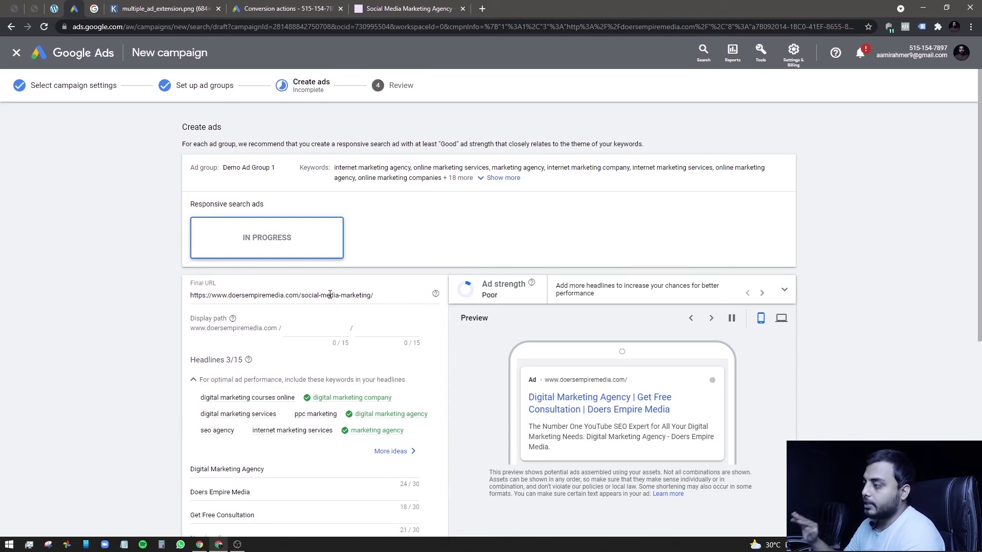
# Set the two parts of the ad's display path to "advertisement" and "services".
pyautogui.click(318, 327)
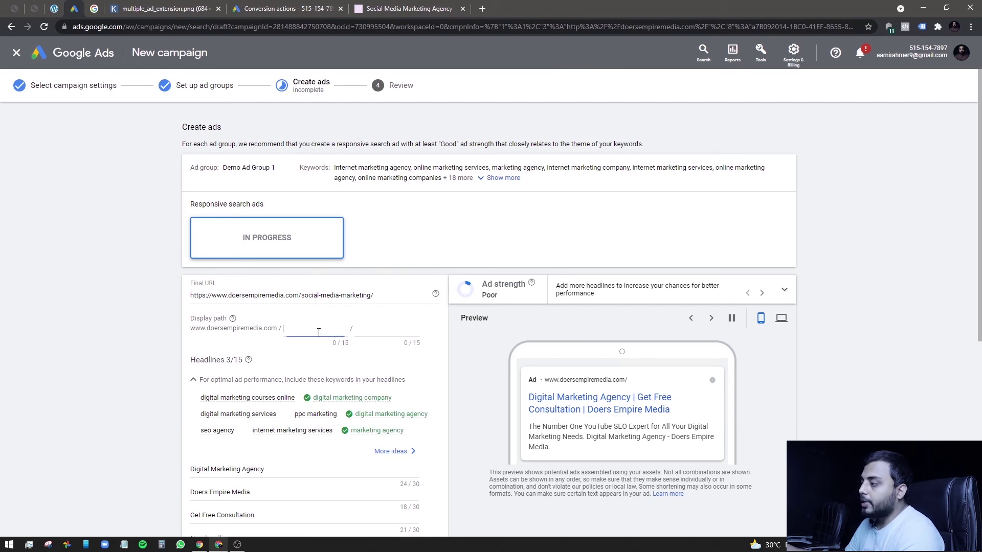
pyautogui.moveTo(302, 293); pyautogui.dragTo(392, 292)
pyautogui.click(320, 294)
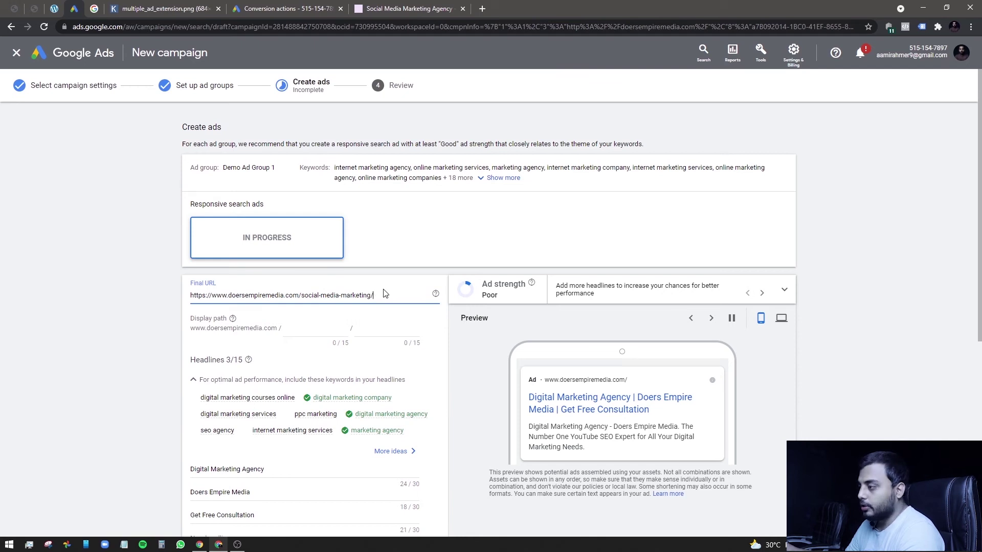
pyautogui.click(315, 328)
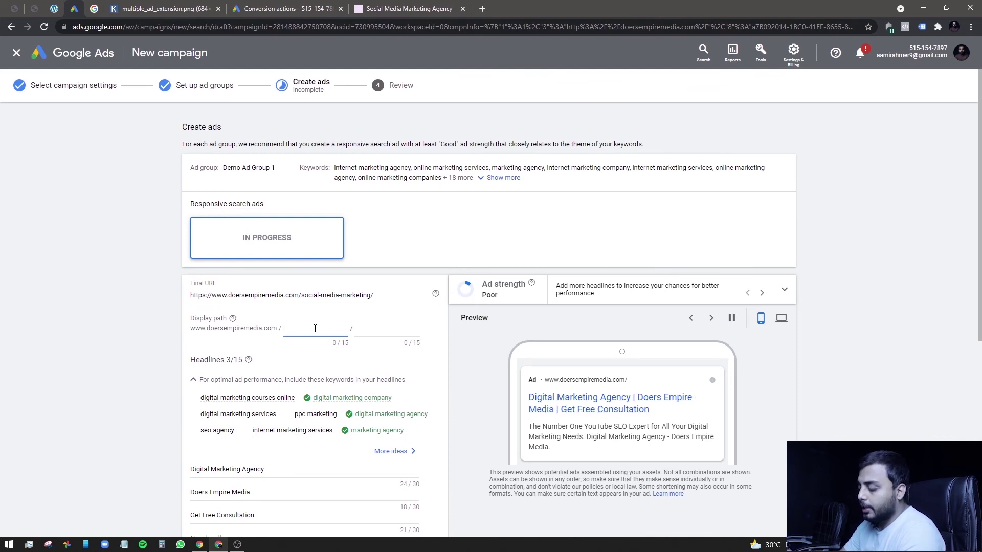
pyautogui.write('i')
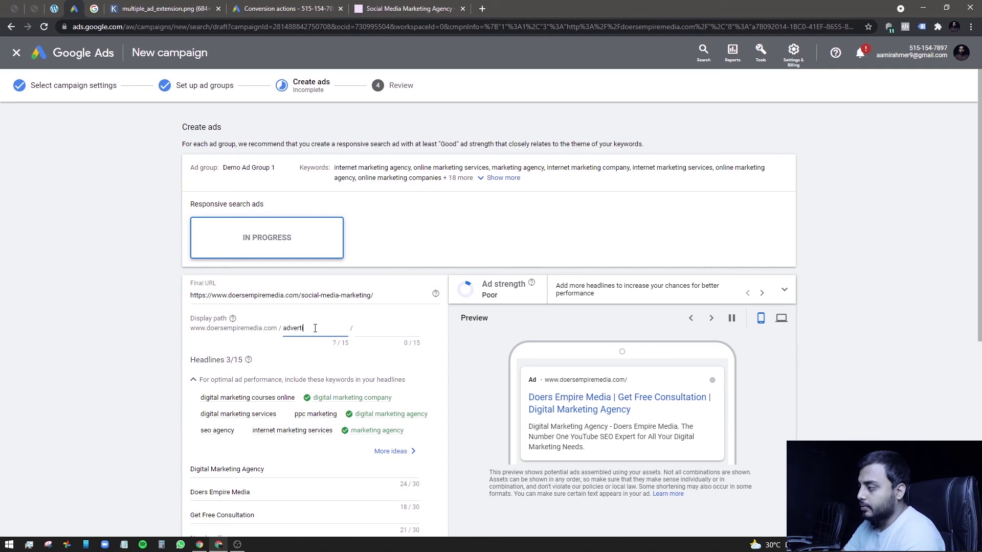
pyautogui.rightClick(315, 329)
pyautogui.click(345, 334)
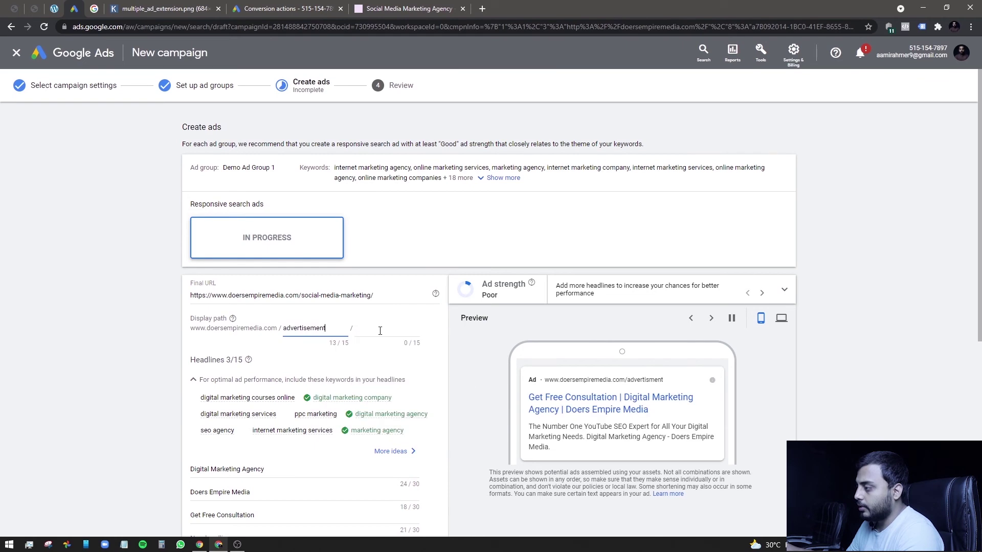
pyautogui.click(380, 329)
pyautogui.write('services')
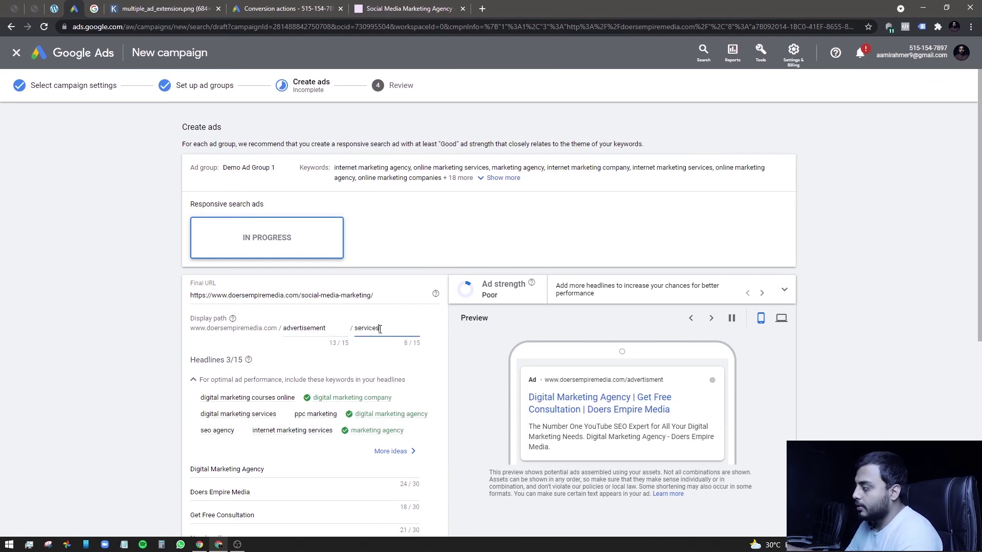
pyautogui.scroll(-1, 643, 412)
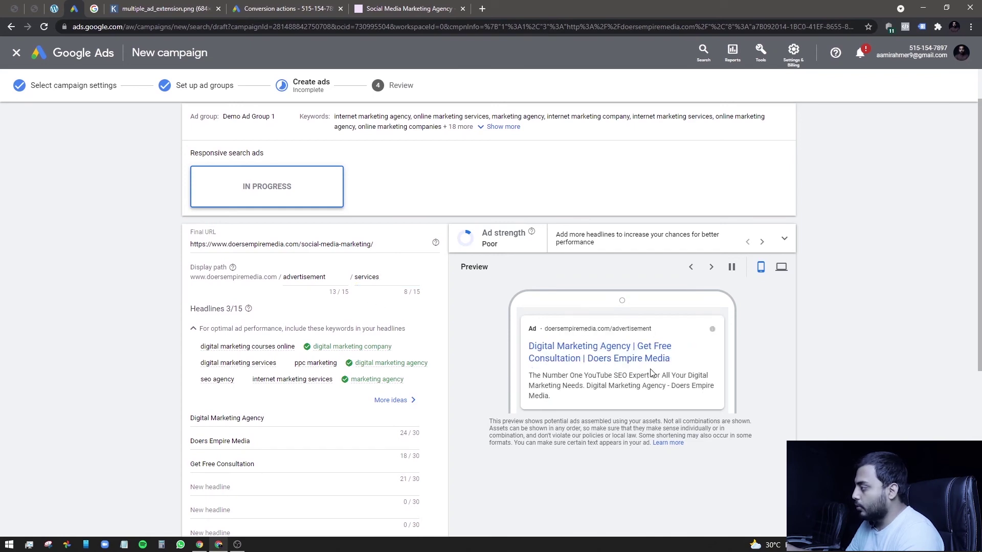
# Preview the ad in its desktop layout and compare its displayed address with the final URL and the social media landing page.
pyautogui.scroll(-1, 639, 337)
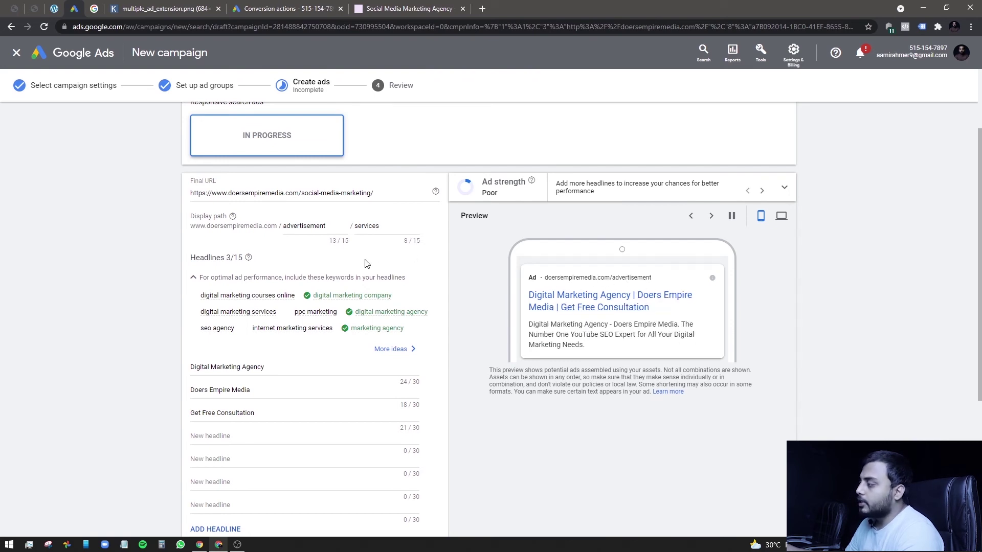
pyautogui.click(781, 215)
pyautogui.click(295, 250)
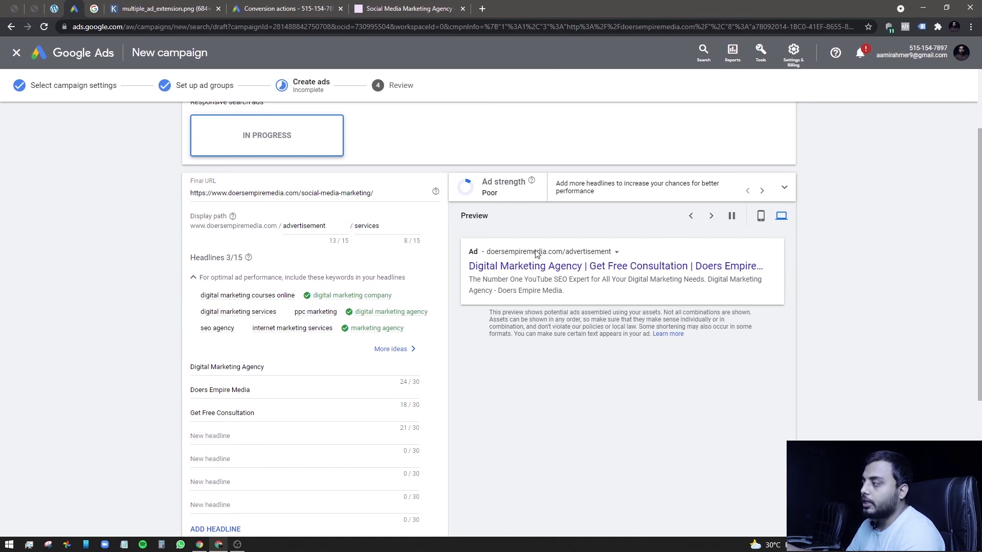
pyautogui.tripleClick(265, 192)
pyautogui.click(136, 223)
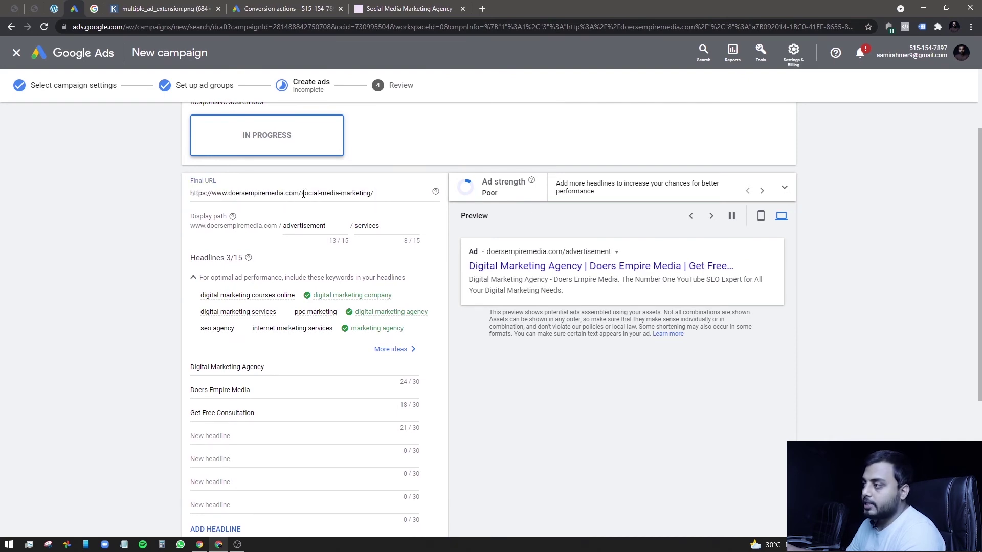
pyautogui.doubleClick(304, 193)
pyautogui.click(166, 232)
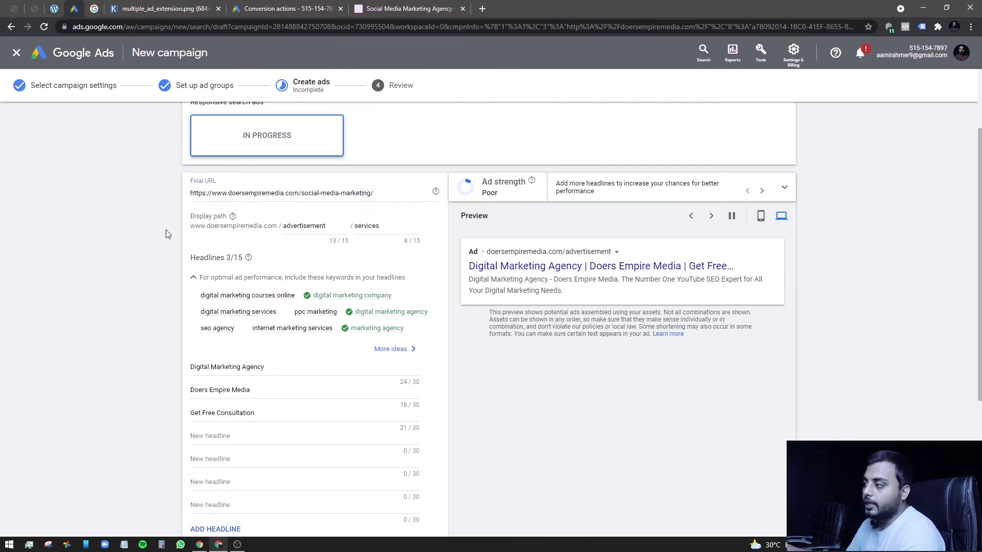
pyautogui.click(387, 7)
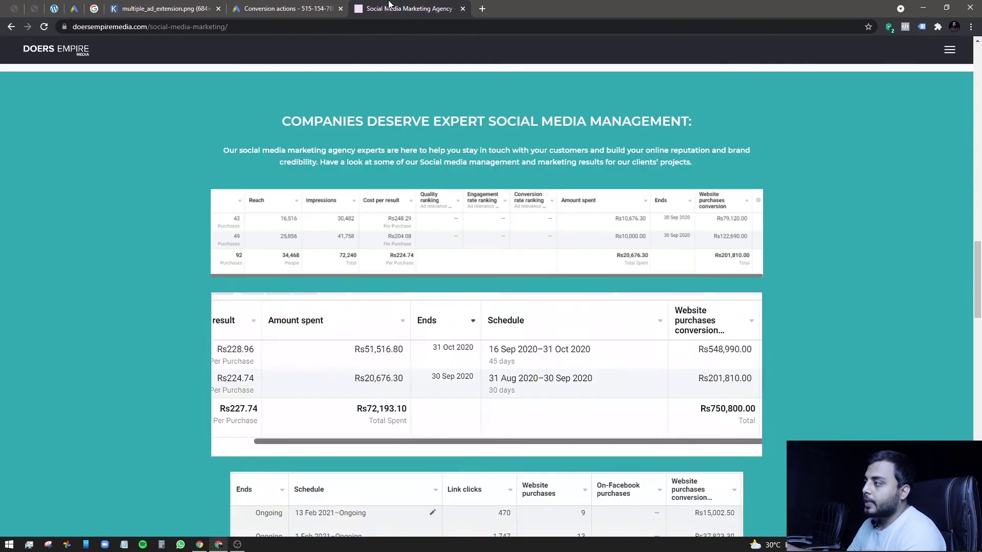
pyautogui.click(306, 8)
pyautogui.click(74, 8)
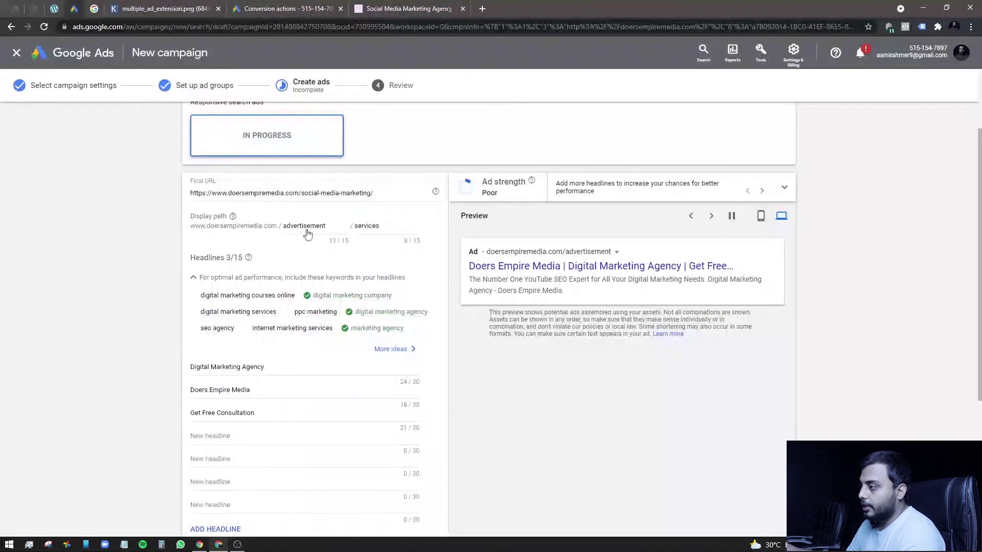
# Collapse the keyword suggestions above the headlines and switch the ad preview to the mobile layout.
pyautogui.scroll(-1, 291, 333)
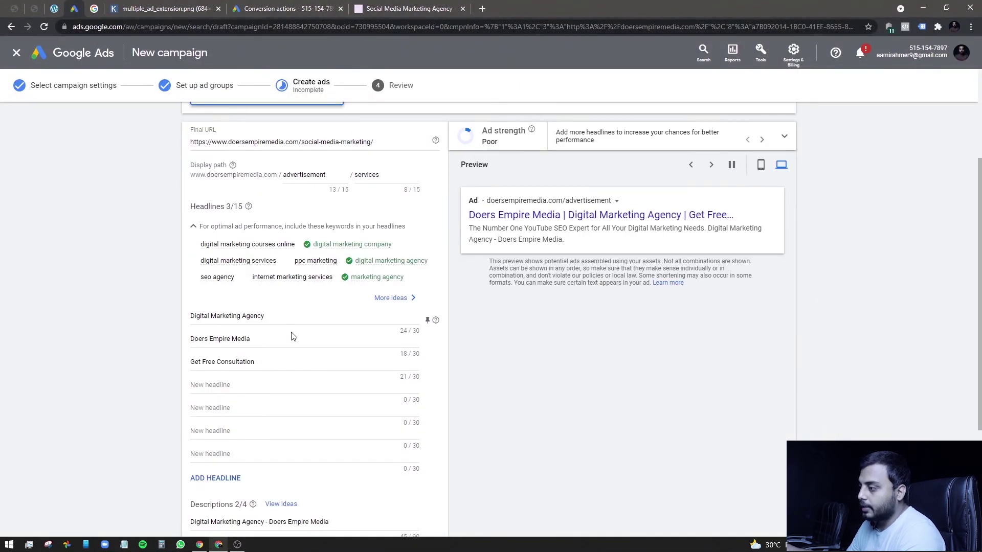
pyautogui.click(194, 226)
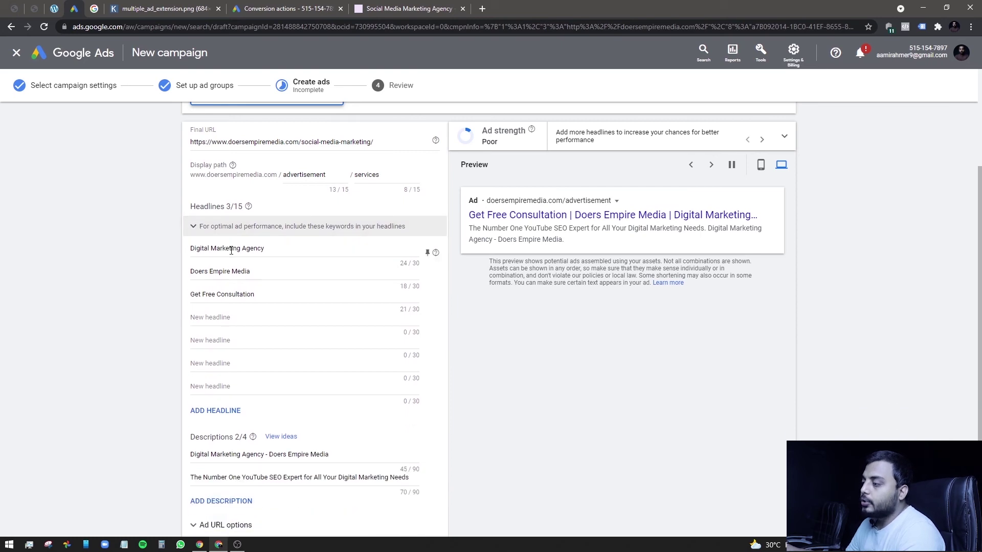
pyautogui.scroll(2, 360, 328)
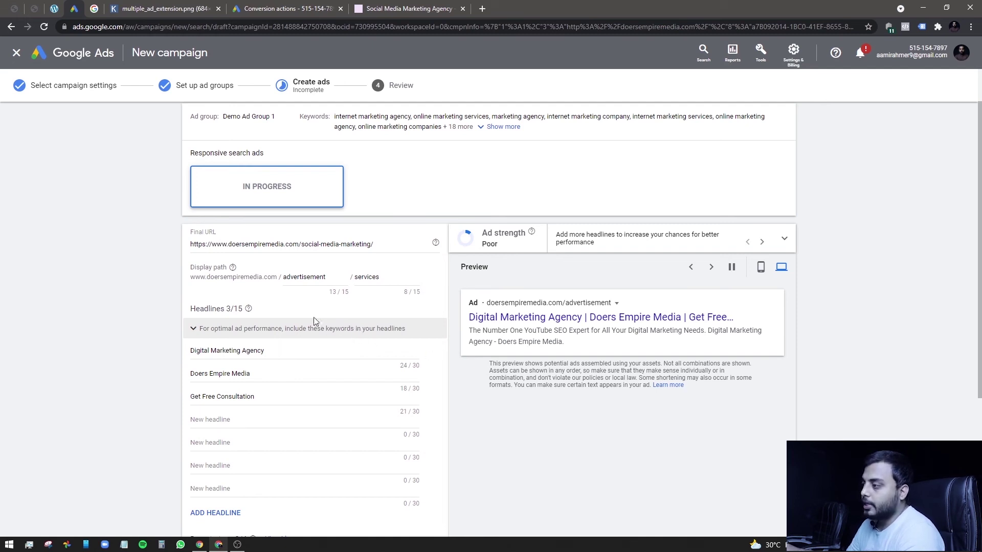
pyautogui.scroll(-2, 462, 356)
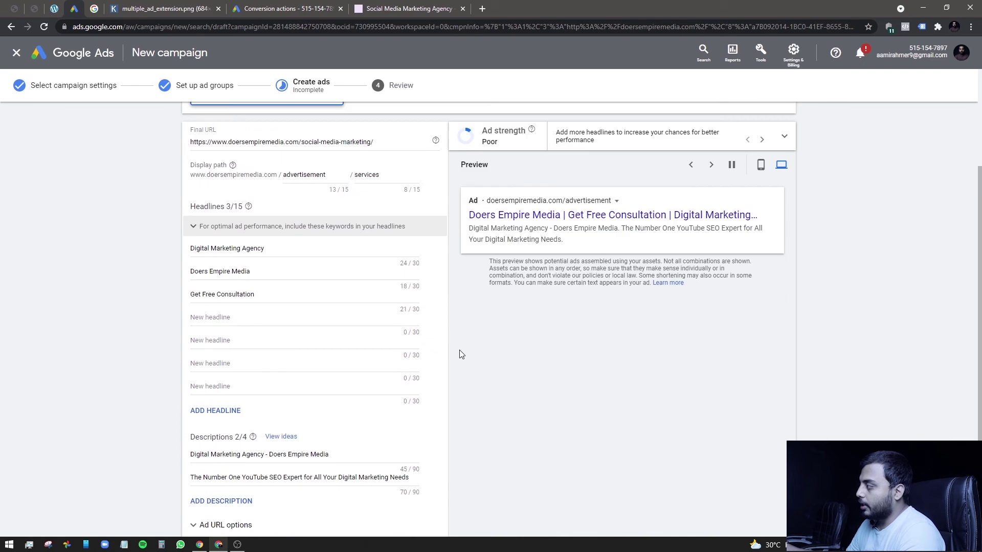
pyautogui.click(762, 165)
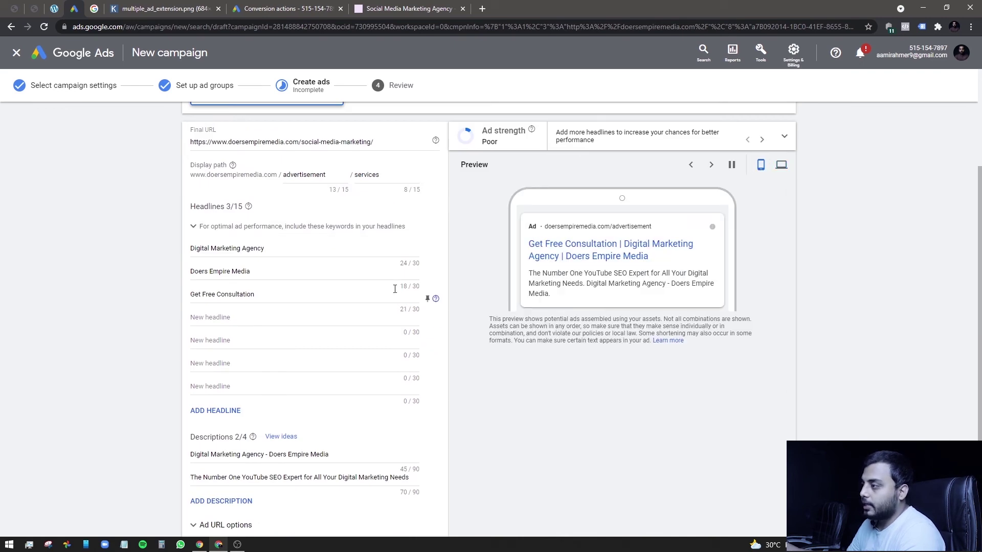
# Clear the three prefilled headlines "Digital Marketing Agency", "Doers Empire Media" and "Get Free Consultation".
pyautogui.tripleClick(258, 248)
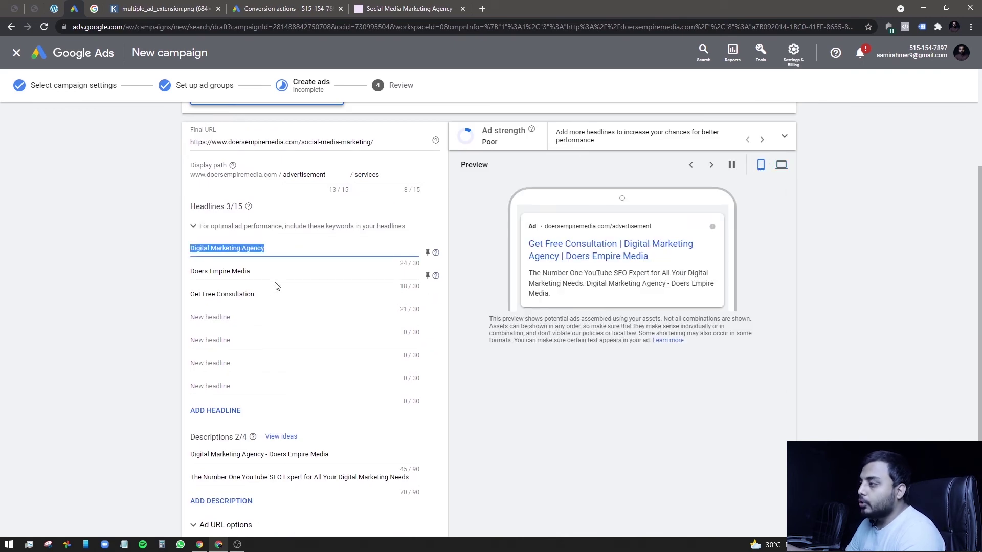
pyautogui.press('BackSpace')
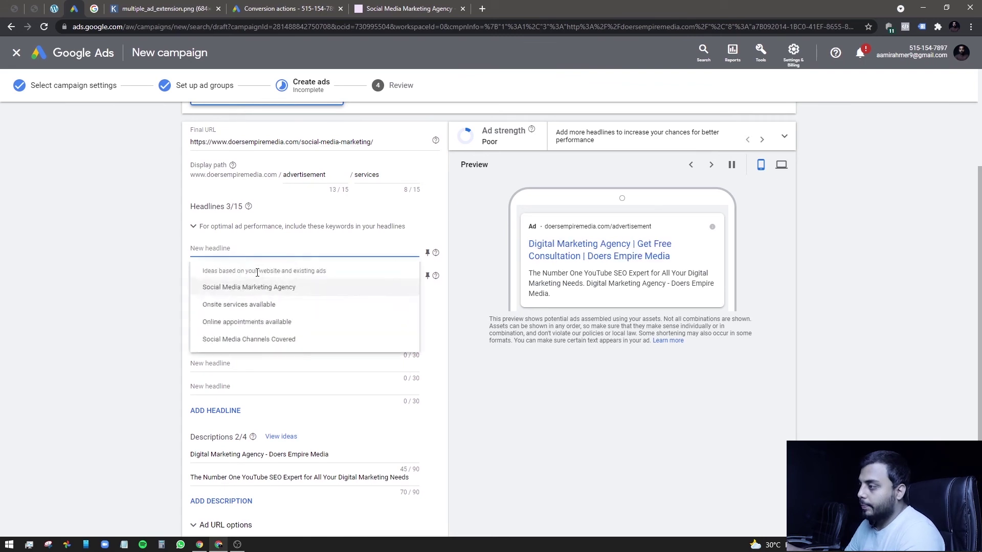
pyautogui.tripleClick(258, 273)
pyautogui.press('BackSpace')
pyautogui.doubleClick(265, 294)
pyautogui.press('BackSpace')
pyautogui.press('BackSpace')
pyautogui.press('BackSpace')
pyautogui.press('BackSpace')
pyautogui.press('BackSpace')
pyautogui.press('BackSpace')
pyautogui.press('BackSpace')
pyautogui.press('BackSpace')
pyautogui.press('BackSpace')
pyautogui.press('BackSpace')
pyautogui.click(156, 299)
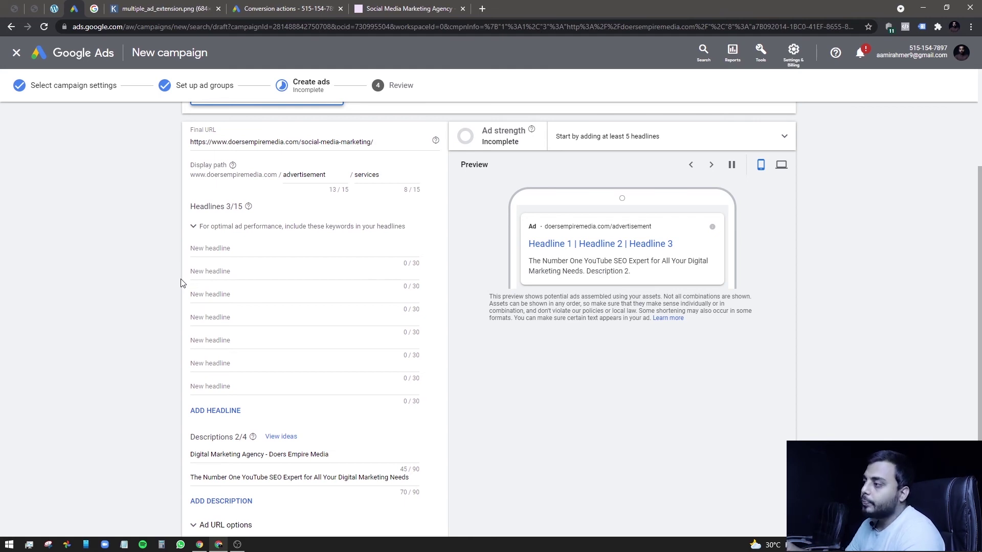
# Use the suggested "Social Media Marketing Agency" as the first headline and enter "Best Online Social Media Marketing" as the second.
pyautogui.click(319, 251)
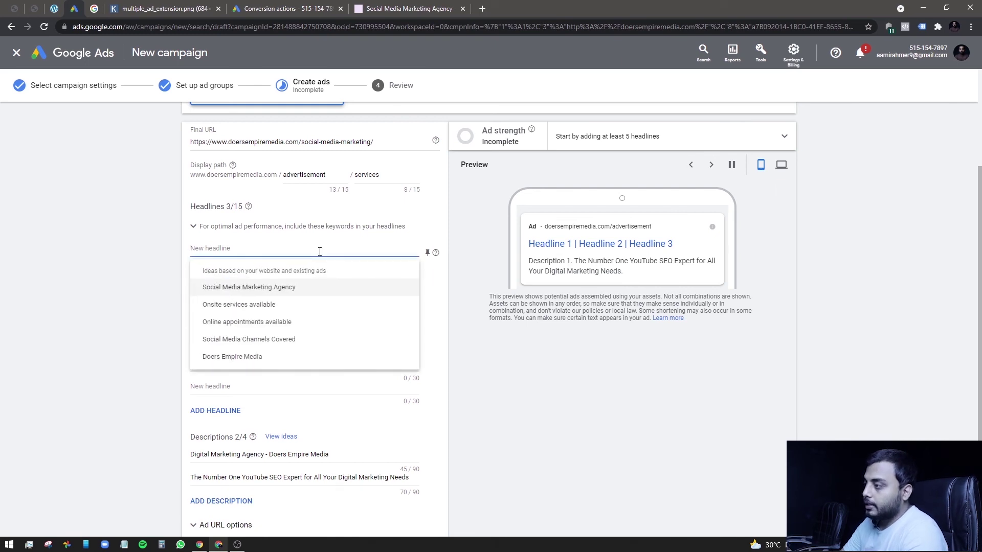
pyautogui.click(294, 287)
pyautogui.write('Best Onli')
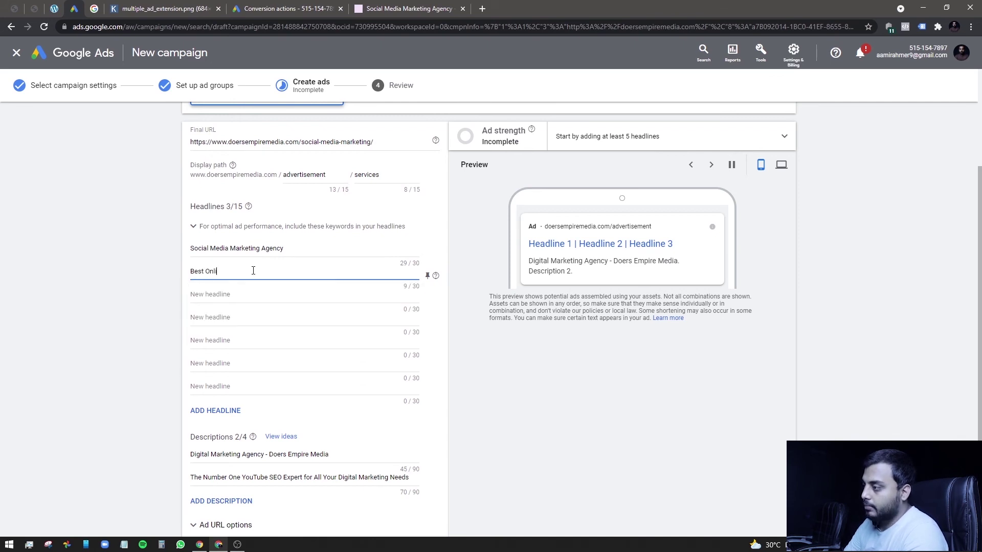
pyautogui.write('ne Social')
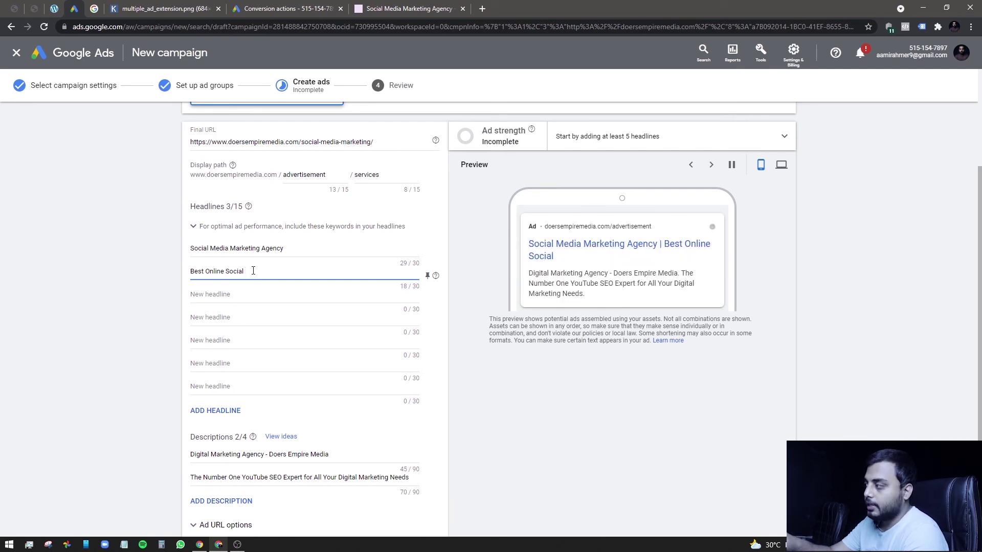
pyautogui.write('Media')
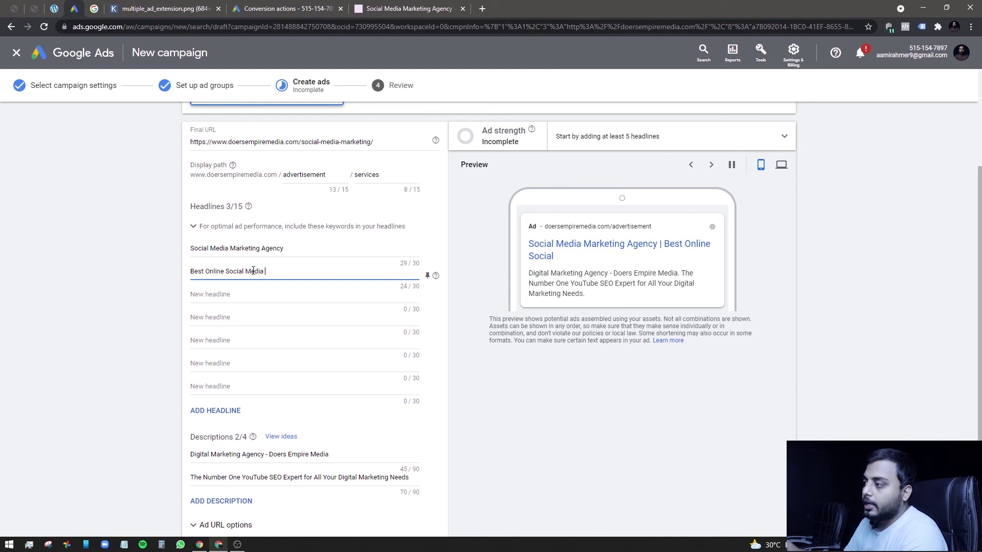
pyautogui.write(' Marketing')
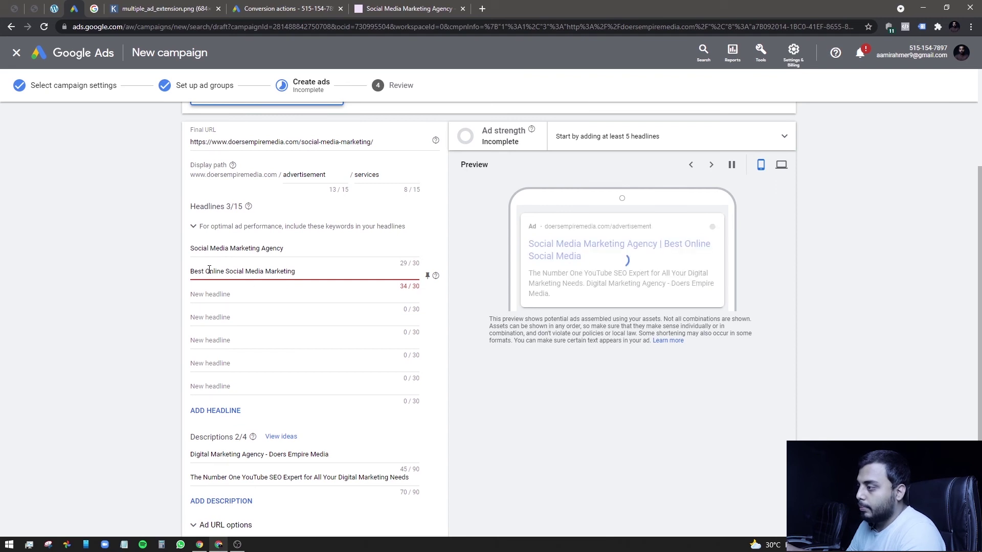
# Shorten the second headline to "Best Social Media Agency".
pyautogui.moveTo(205, 272); pyautogui.dragTo(227, 270)
pyautogui.press('BackSpace')
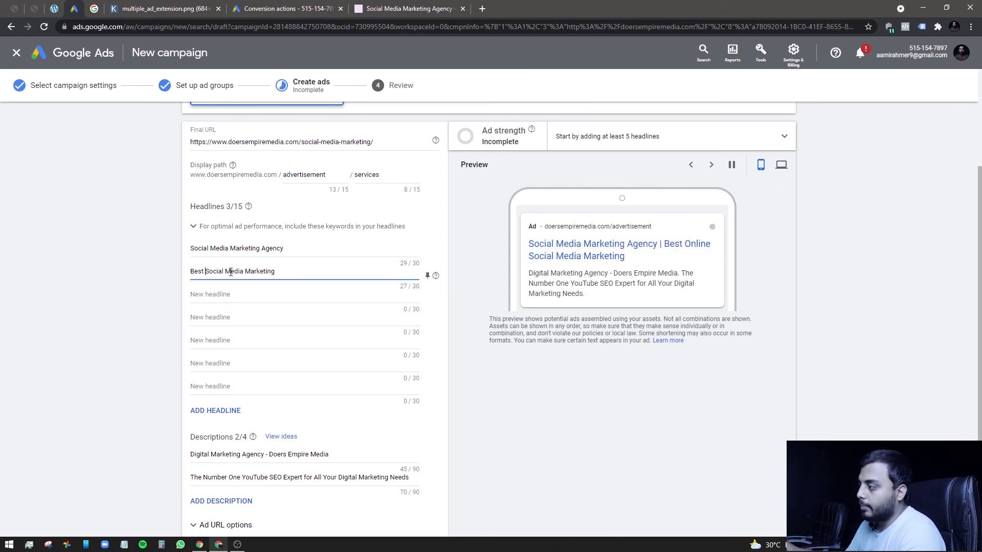
pyautogui.hotkey('ctrl', 'shift', 'Left')
pyautogui.hotkey('ctrl', 'shift', 'Left')
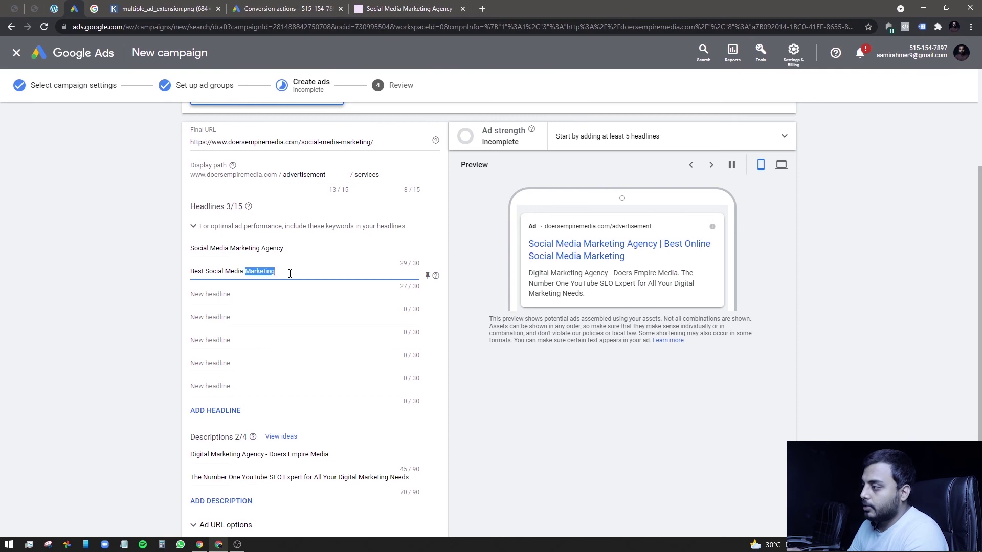
pyautogui.press('Left')
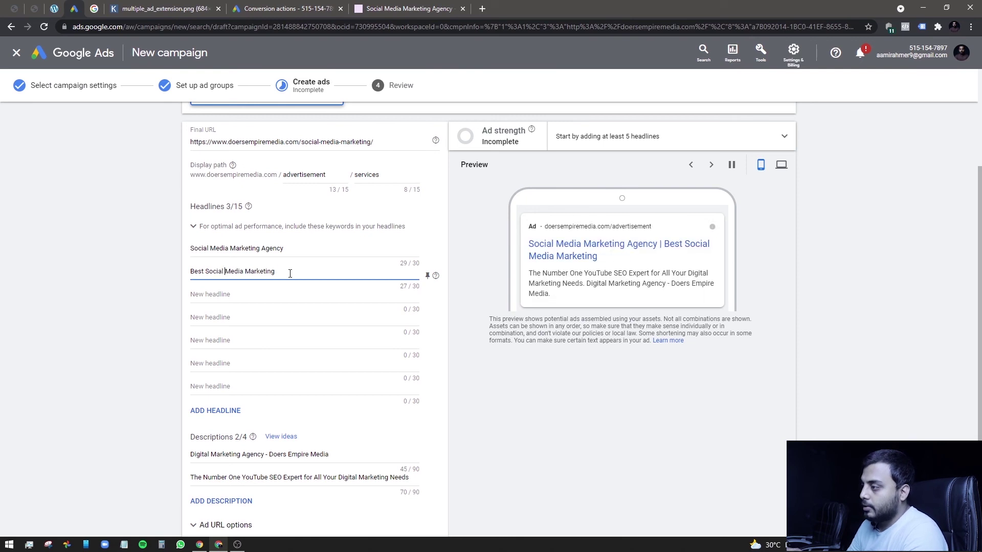
pyautogui.hotkey('ctrl', 'shift', 'Right')
pyautogui.press('BackSpace')
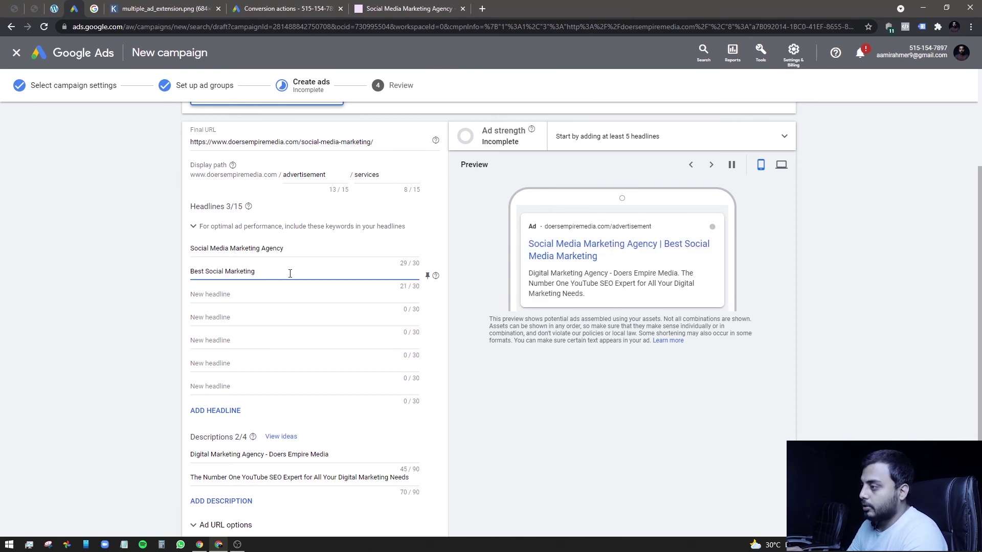
pyautogui.hotkey('ctrl', 'shift', 'Right')
pyautogui.write('Medi')
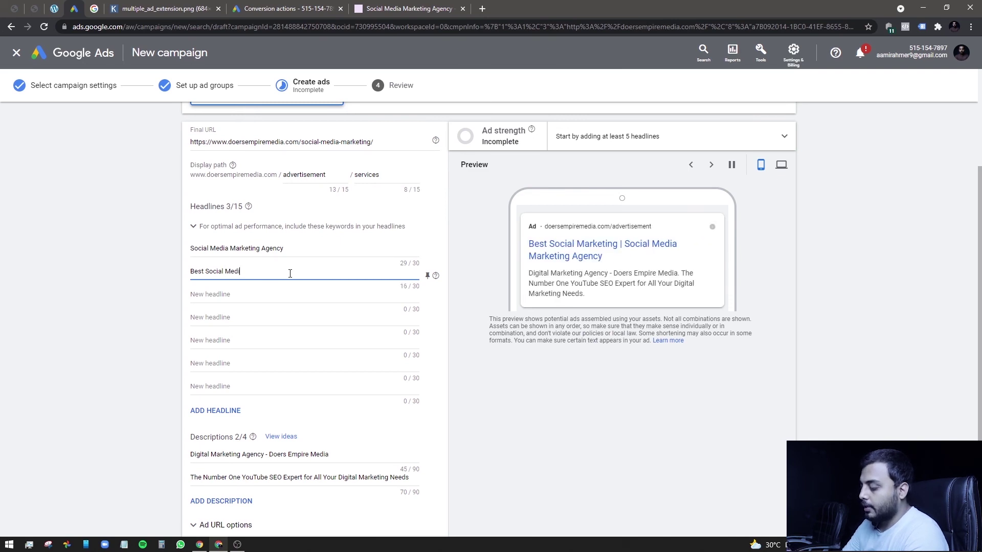
pyautogui.write('a Agency')
# Look through the suggested ideas for the third headline without choosing one.
pyautogui.click(280, 302)
pyautogui.click(282, 291)
pyautogui.click(275, 294)
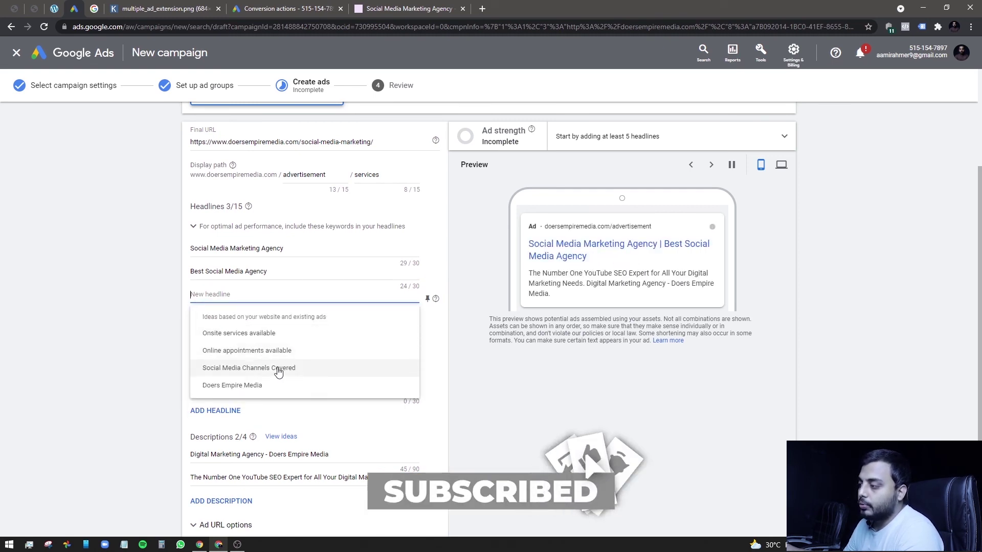
pyautogui.click(110, 311)
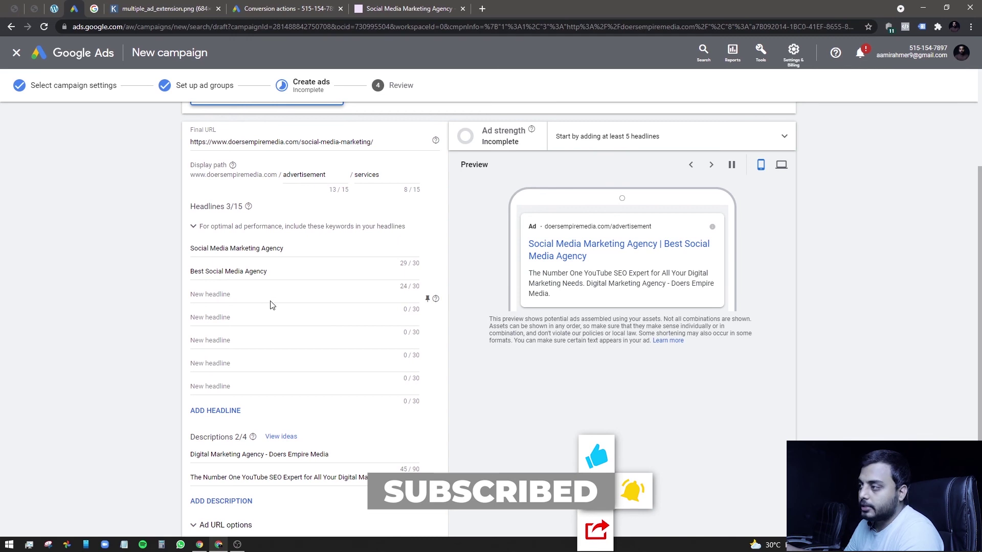
pyautogui.scroll(2, 322, 254)
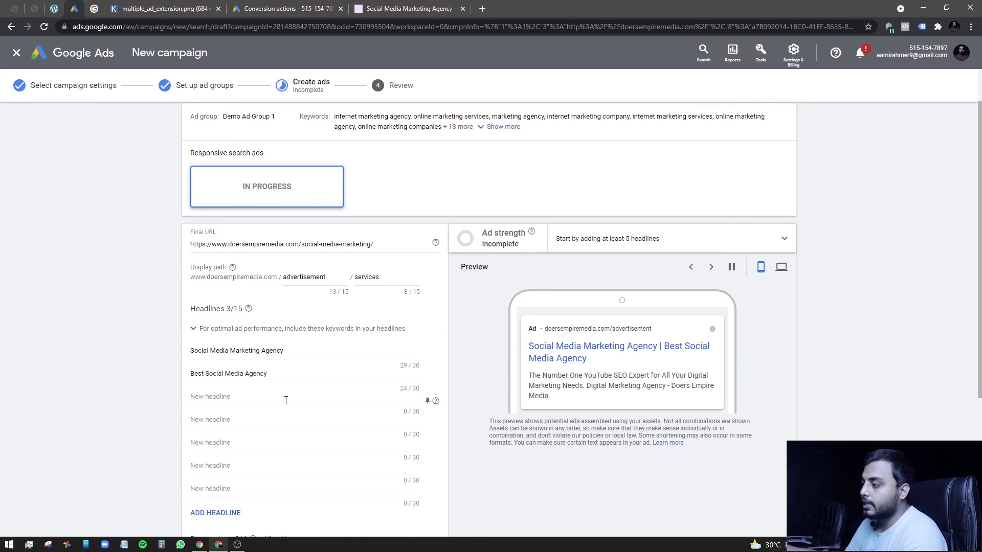
# Clear the first description, "Digital Marketing Agency - Doers Empire Media".
pyautogui.scroll(-3, 312, 392)
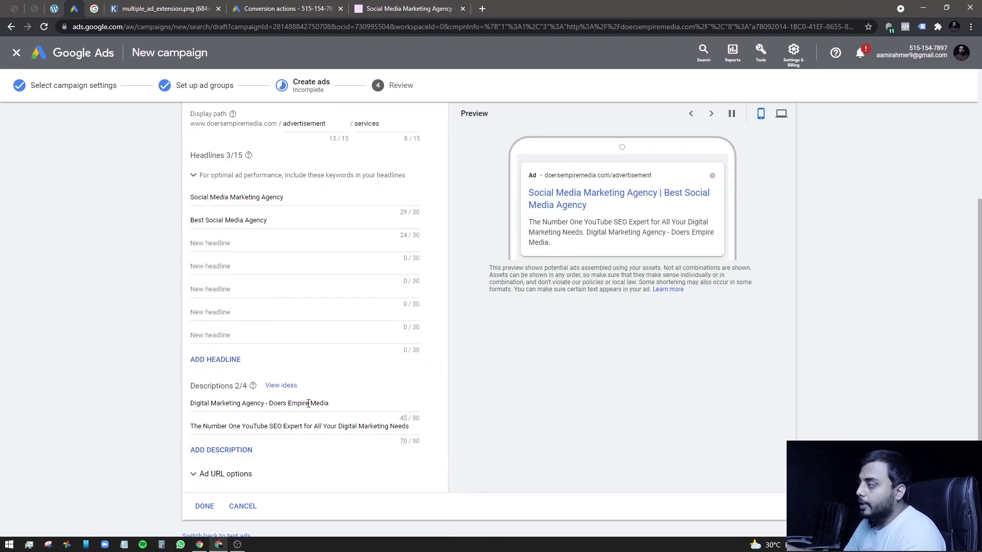
pyautogui.doubleClick(328, 403)
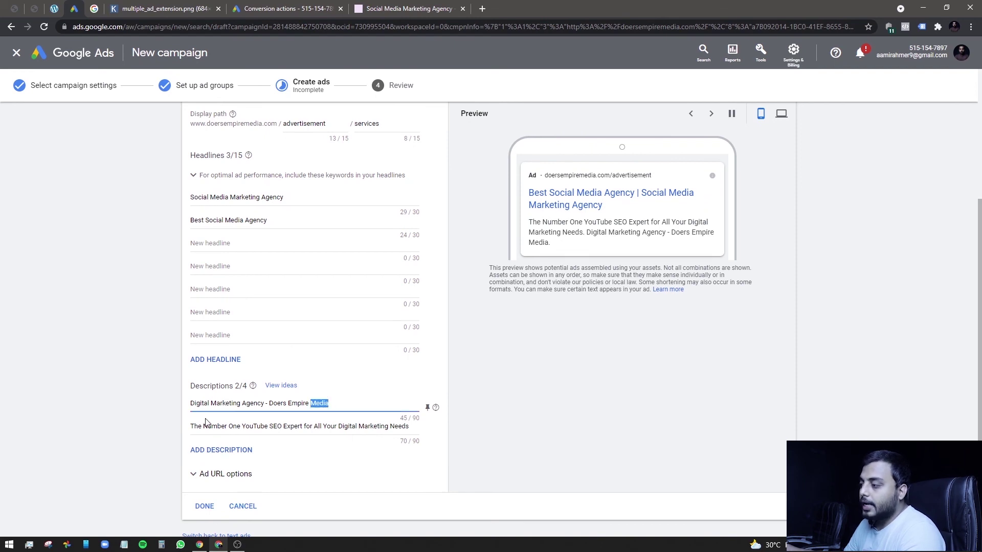
pyautogui.tripleClick(277, 403)
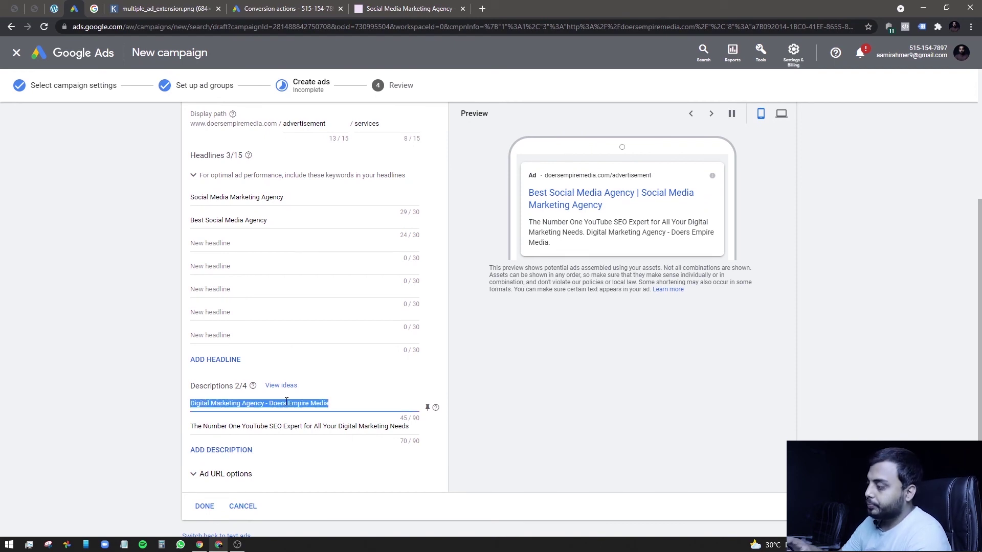
pyautogui.press('BackSpace')
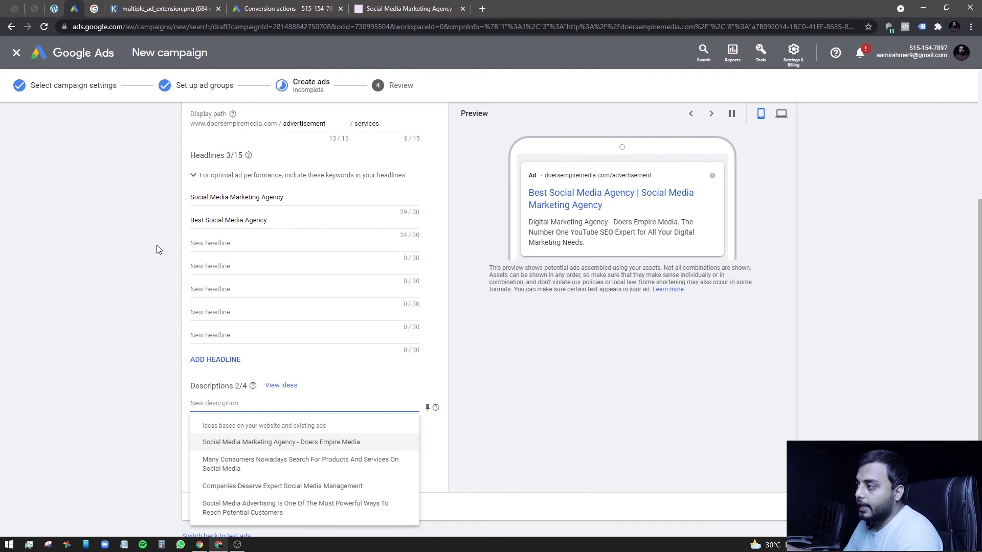
pyautogui.click(160, 245)
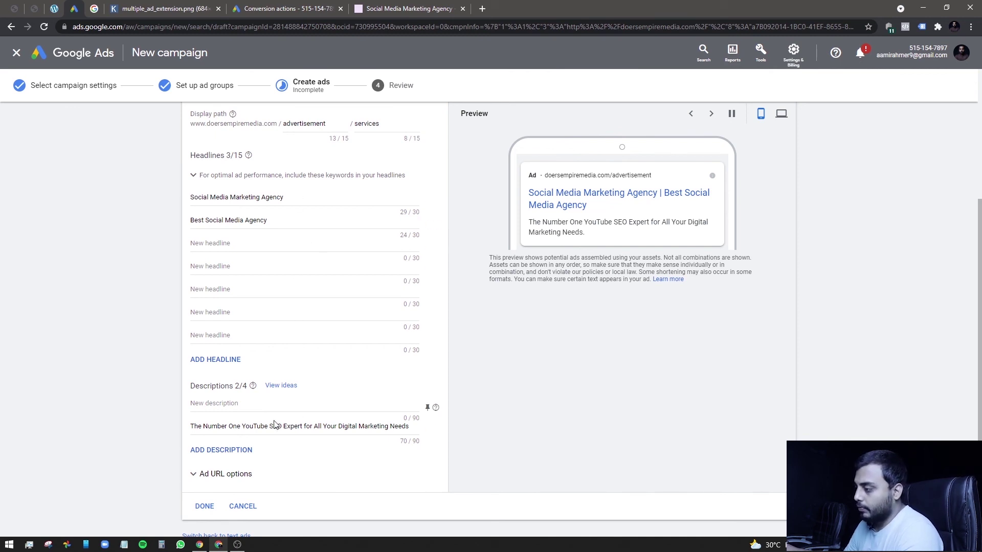
# Enter "Best Social Media Marketing Agency in Town" as the ad's first description.
pyautogui.click(274, 404)
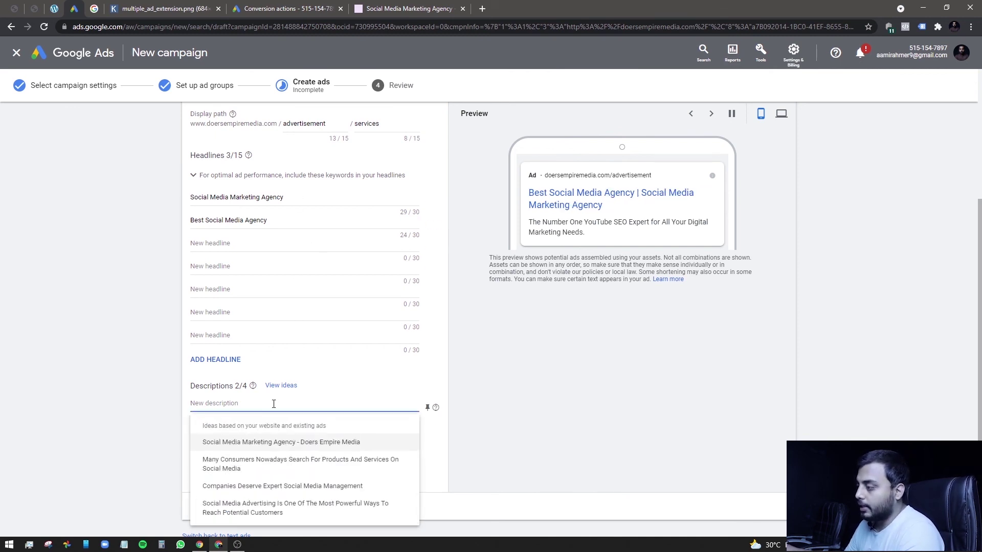
pyautogui.click(91, 398)
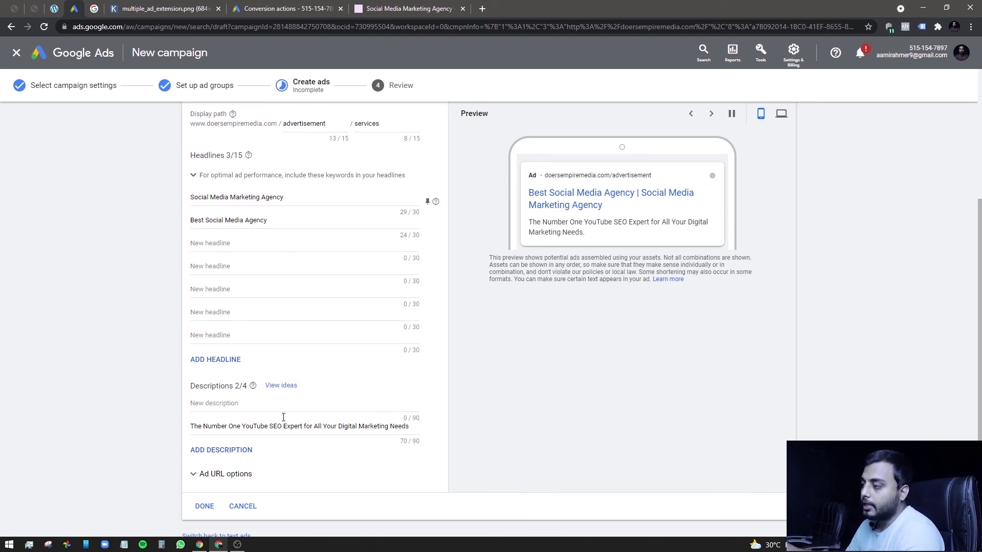
pyautogui.click(260, 403)
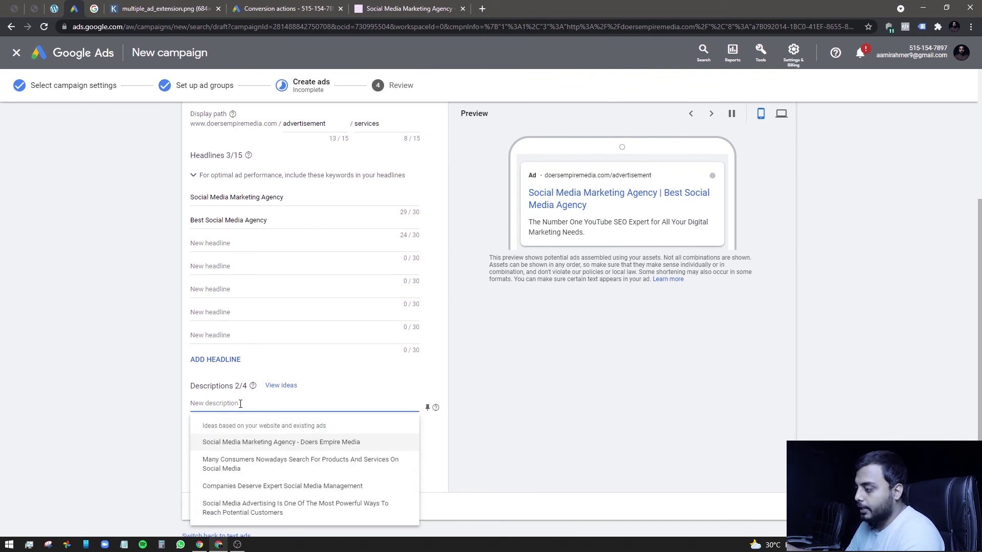
pyautogui.click(253, 403)
pyautogui.click(253, 402)
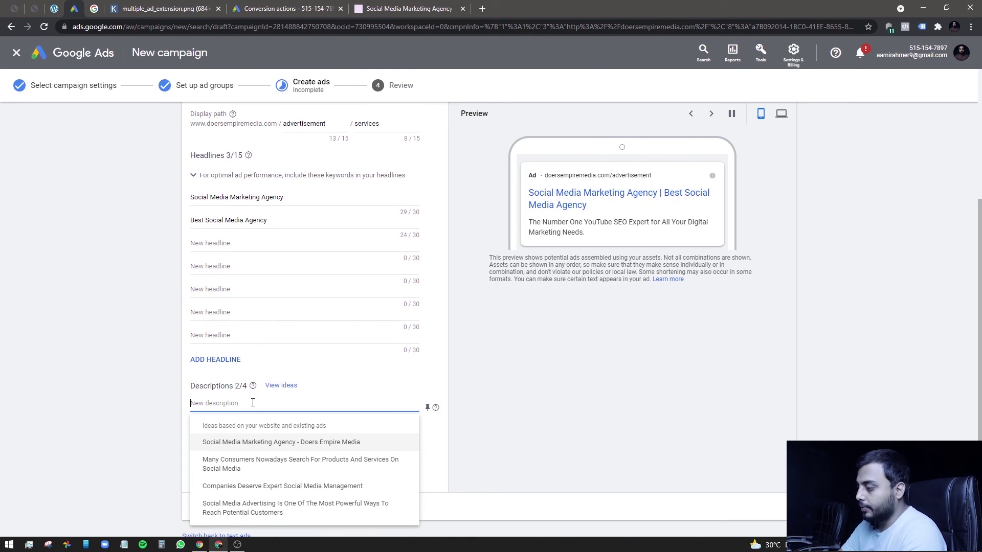
pyautogui.write('Best Social Media')
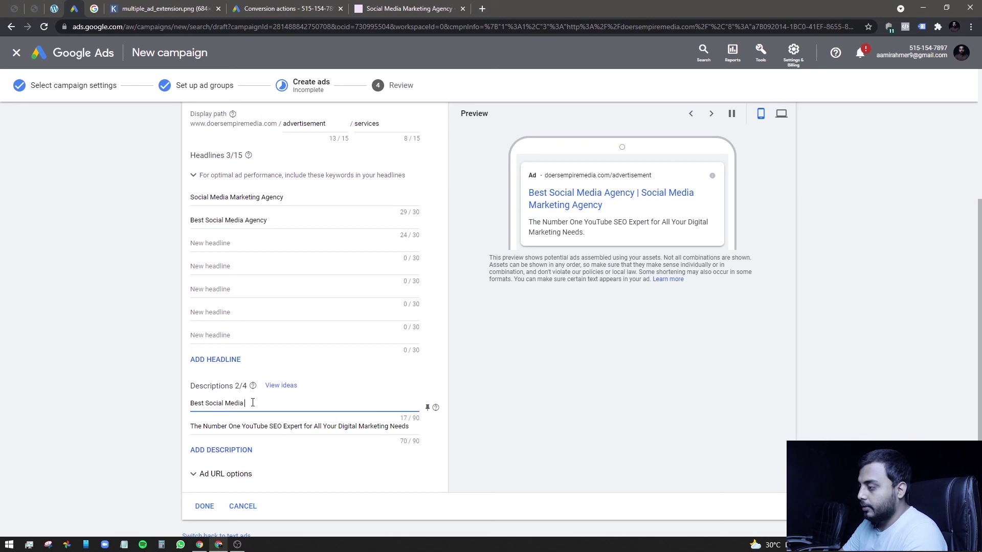
pyautogui.write(' Marketing Agency in Town')
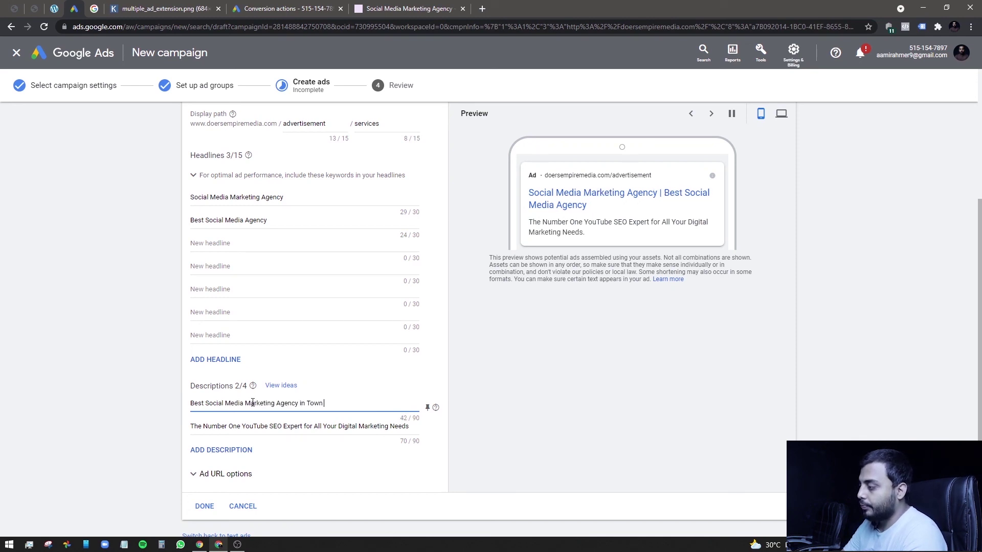
pyautogui.press('Tab')
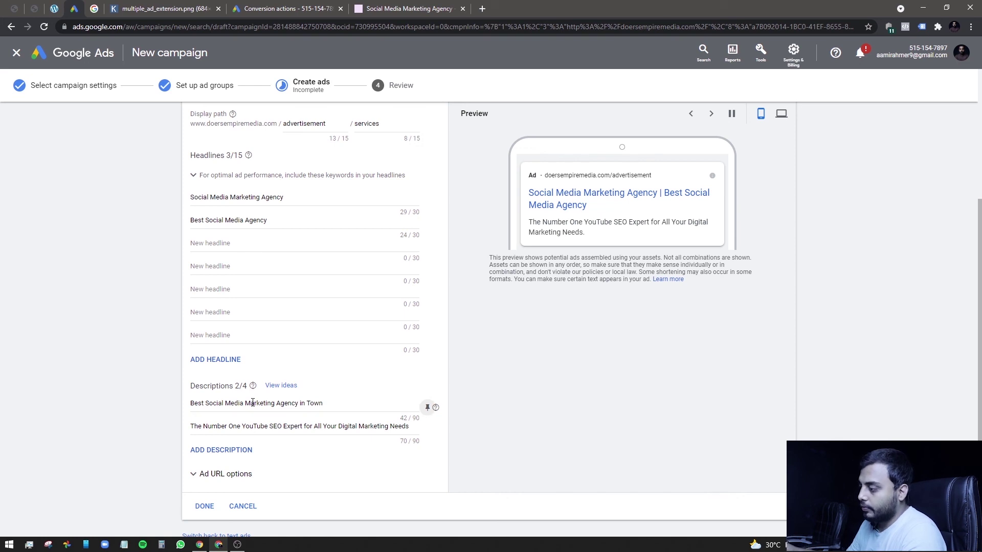
# Replace the second description with "Result driven services with professional team. 100+ case studies".
pyautogui.tripleClick(290, 428)
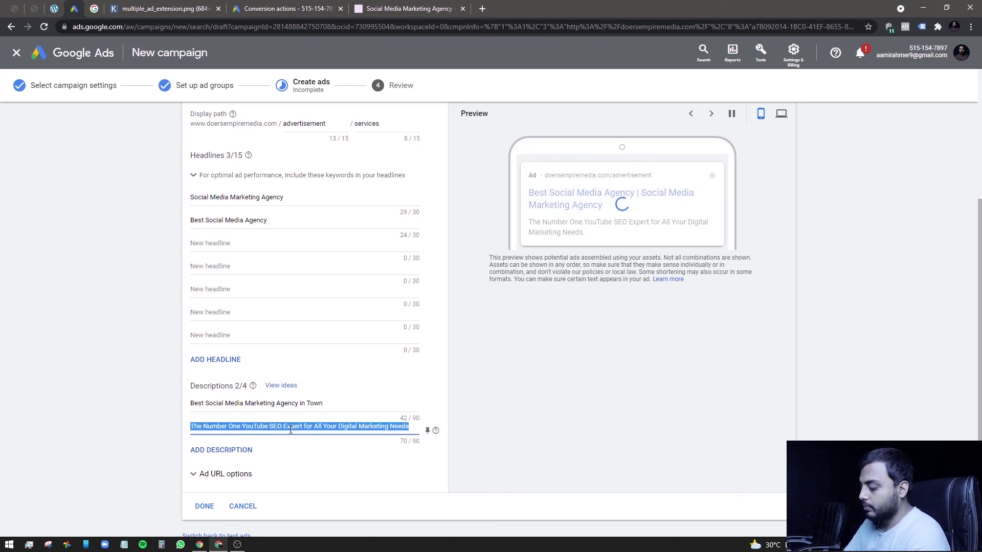
pyautogui.press('BackSpace')
pyautogui.write('Result ')
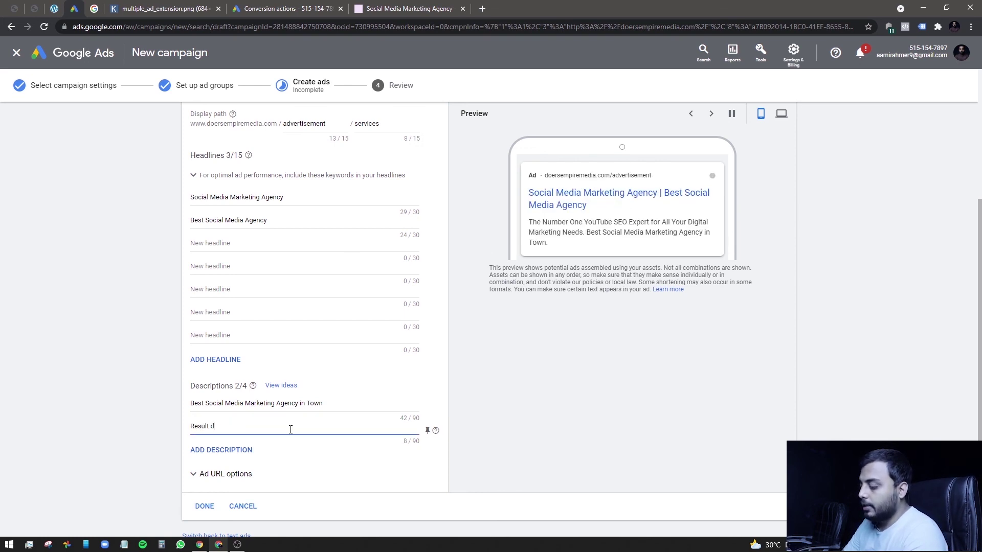
pyautogui.write('driven Services with')
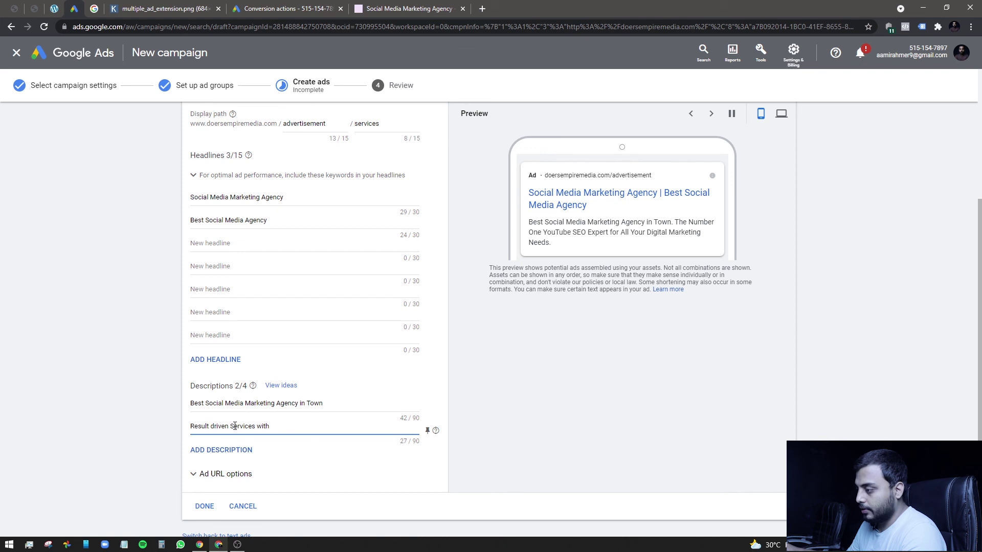
pyautogui.click(234, 426)
pyautogui.press('BackSpace')
pyautogui.write('s')
pyautogui.click(280, 426)
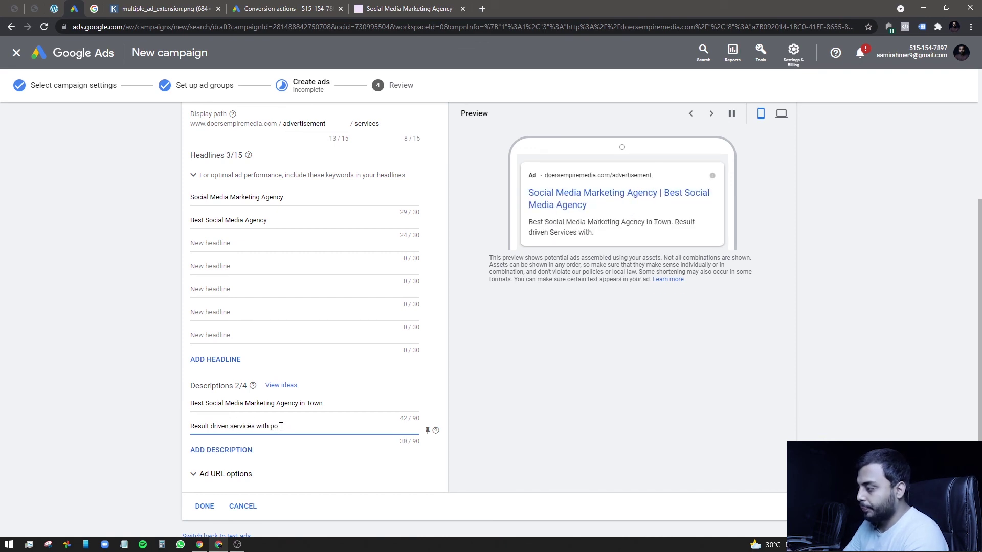
pyautogui.write('professional team ')
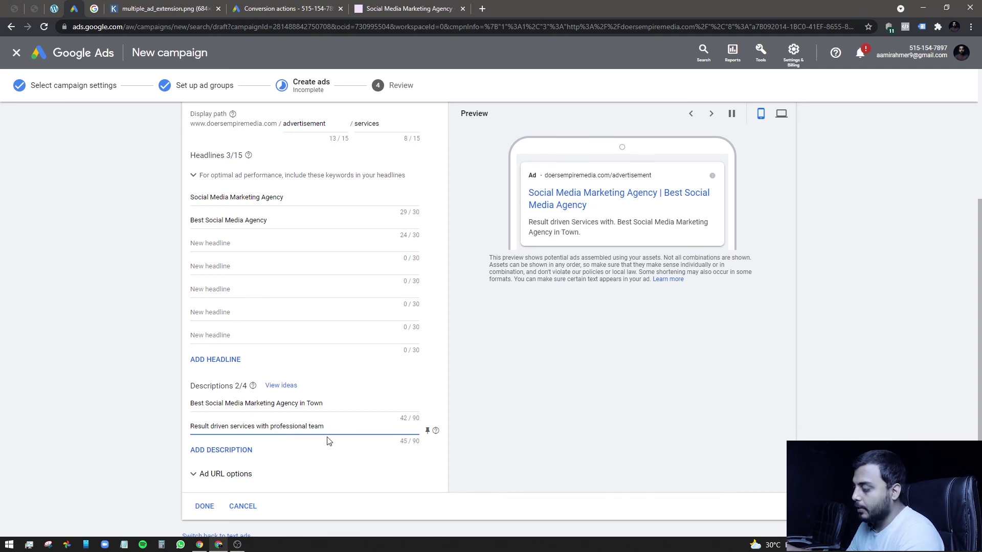
pyautogui.write('. 100+ case studies')
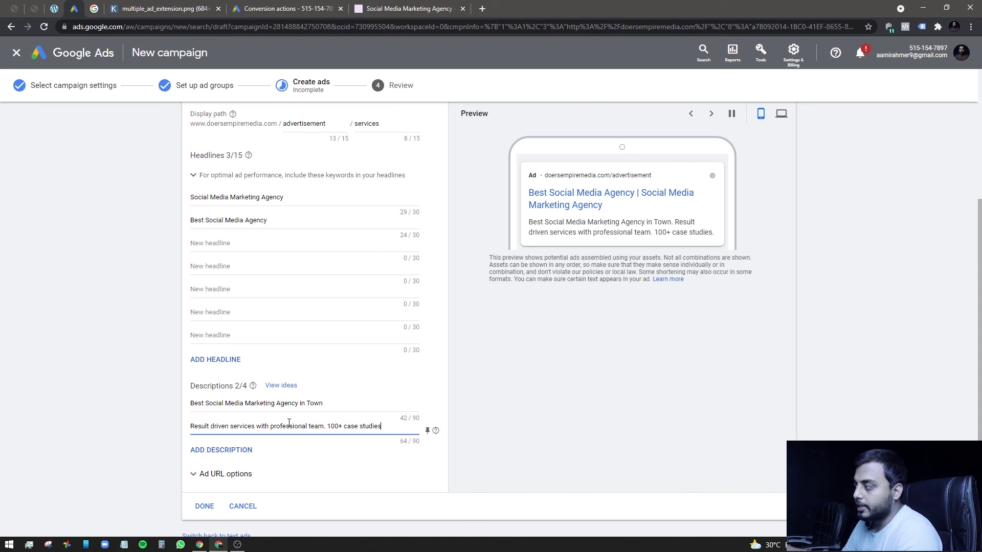
# Finish the responsive search ad for Demo Ad Group 1 and save it to continue to the campaign review.
pyautogui.scroll(2, 285, 401)
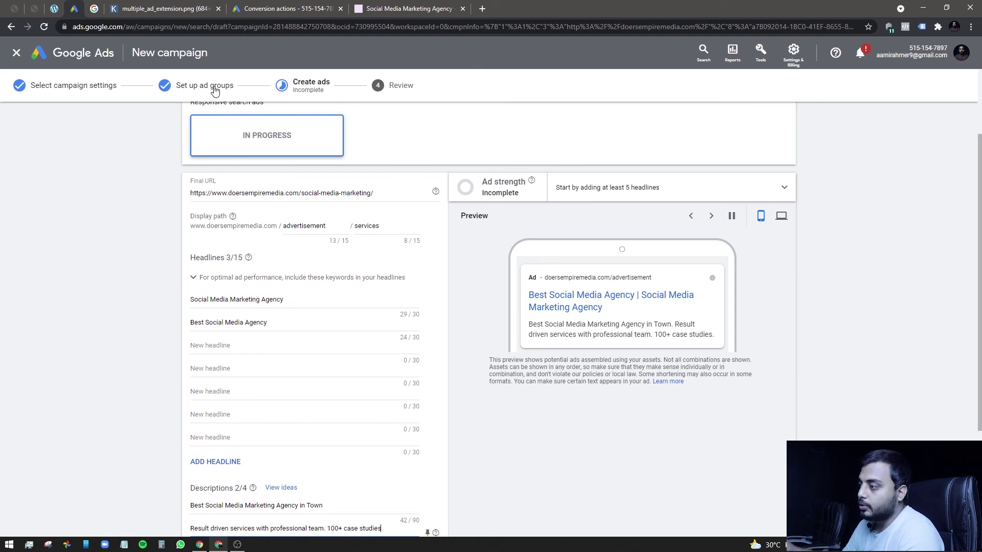
pyautogui.scroll(-3, 255, 317)
pyautogui.click(207, 443)
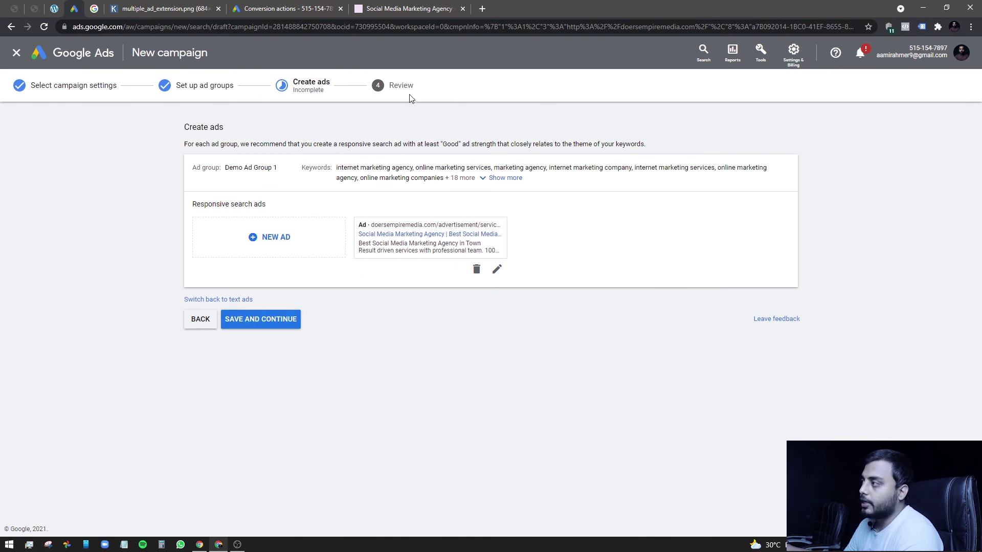
pyautogui.click(283, 320)
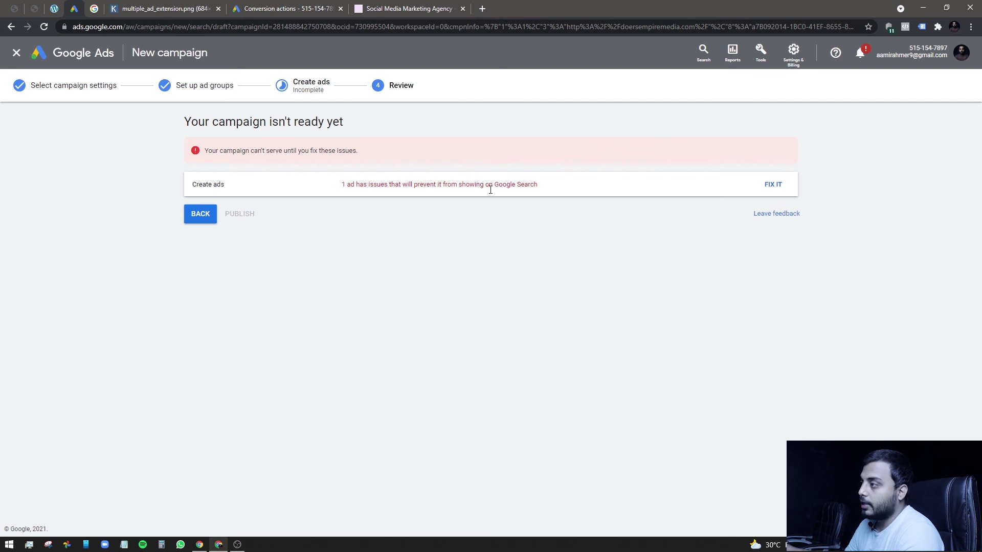
# Reopen the ad flagged in the campaign review for fixing and look over its URL, headlines and preview.
pyautogui.tripleClick(367, 185)
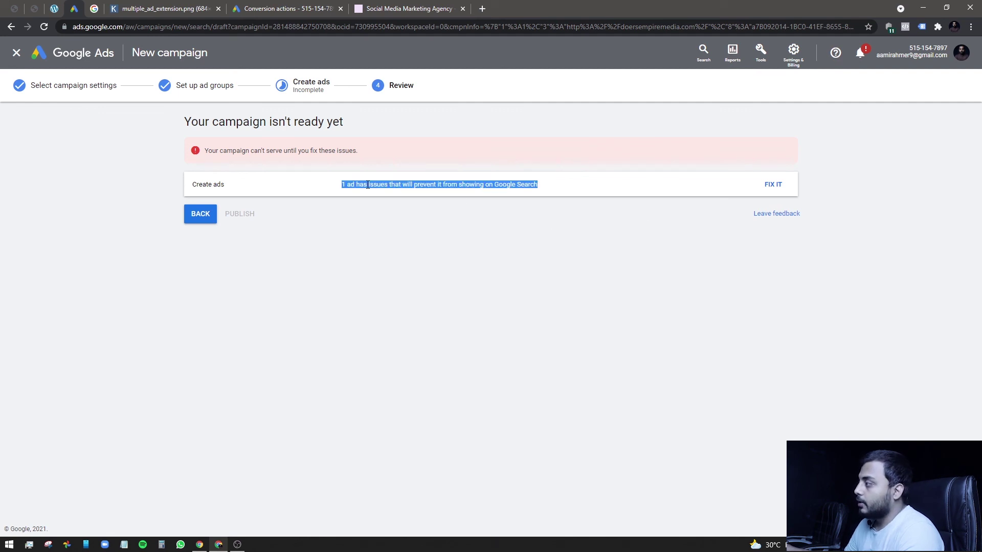
pyautogui.click(472, 196)
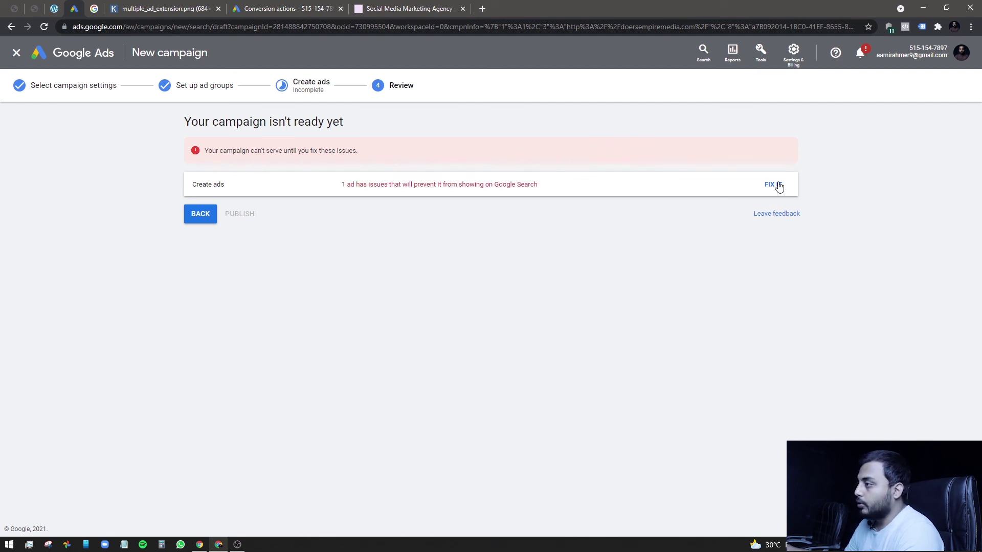
pyautogui.click(425, 193)
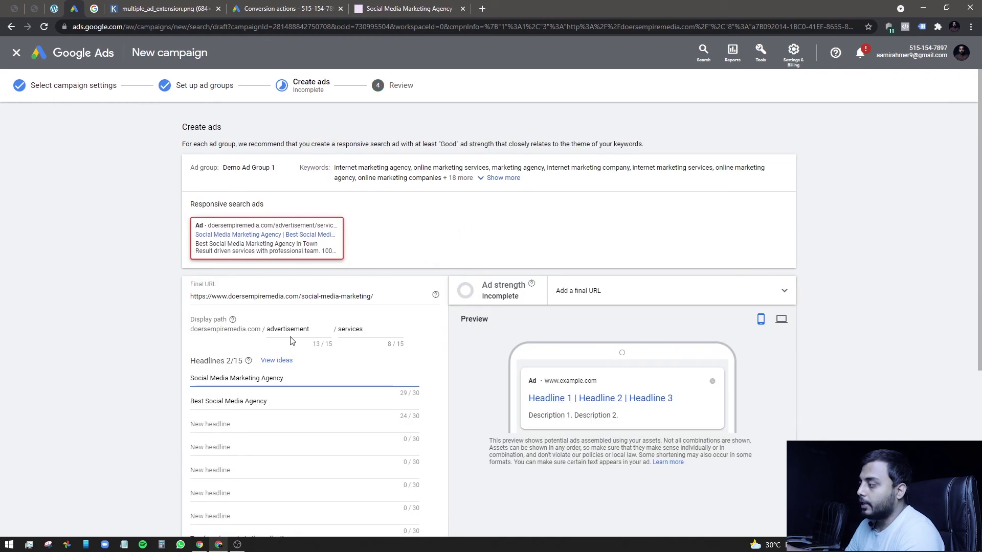
pyautogui.scroll(-1, 160, 286)
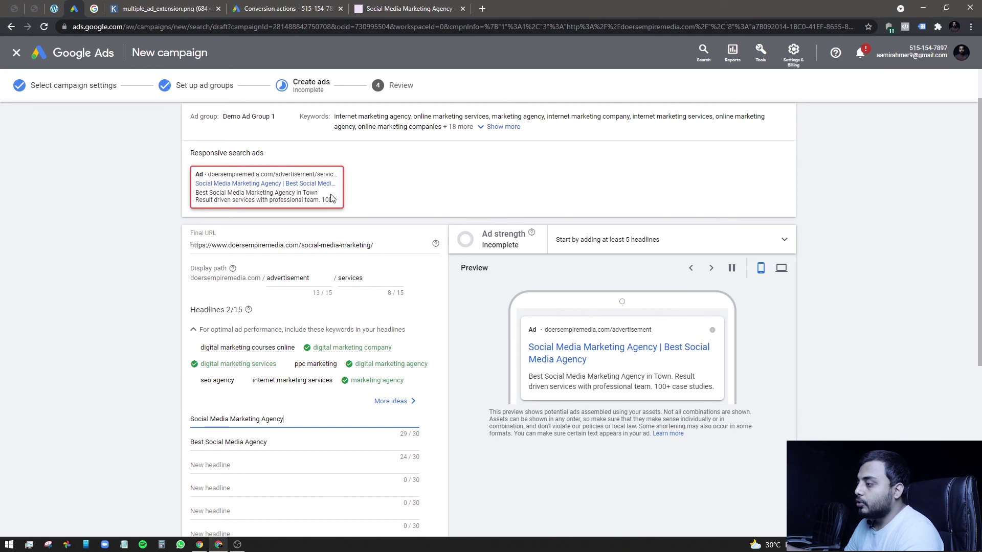
pyautogui.scroll(1, 94, 302)
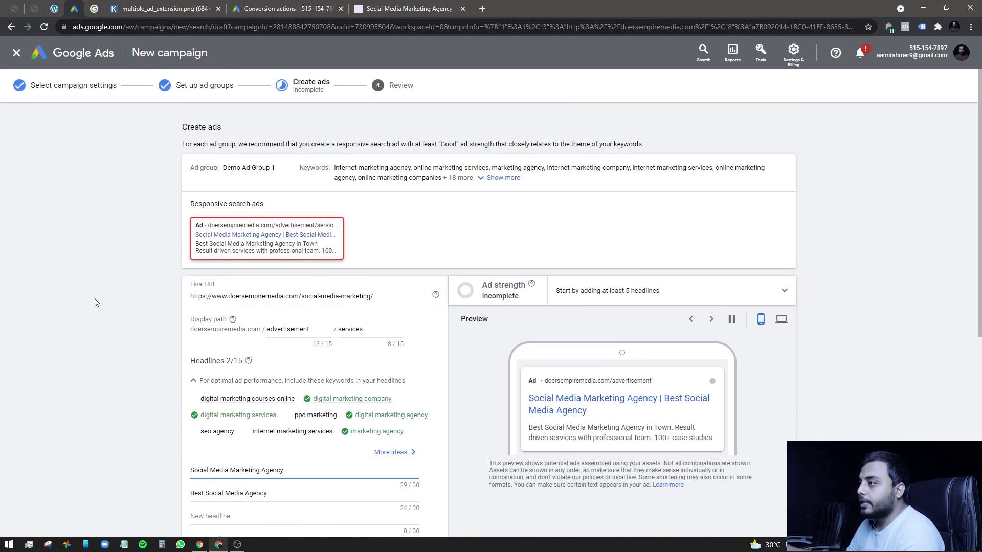